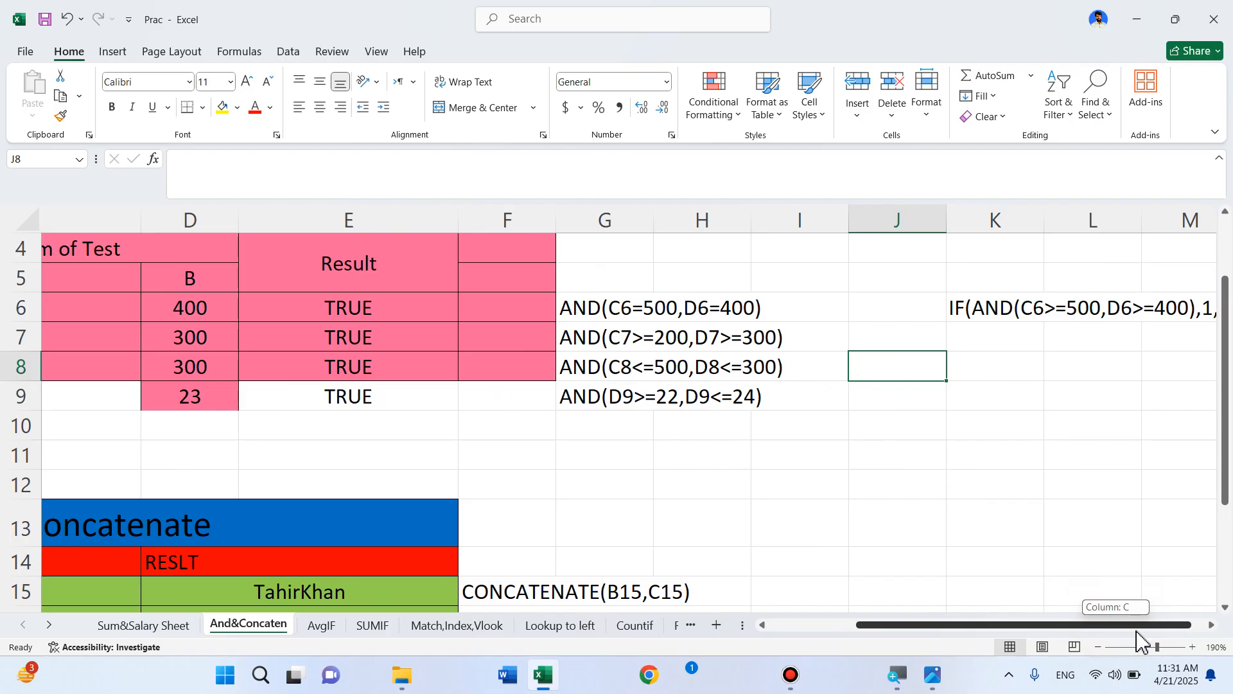
Clear the old TRUE results from E6:E9
{"action": "left_click_drag", "start_coordinate": [1137, 639], "coordinate": [1082, 640]}
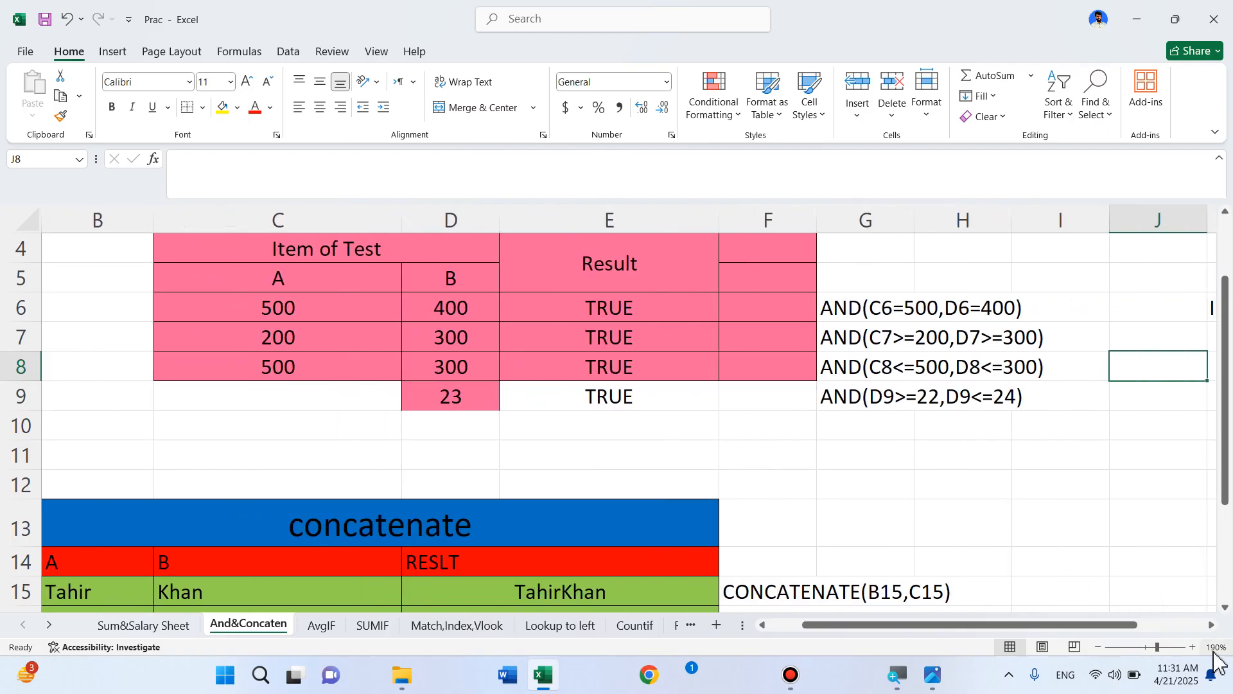
{"action": "left_click", "coordinate": [1212, 625]}
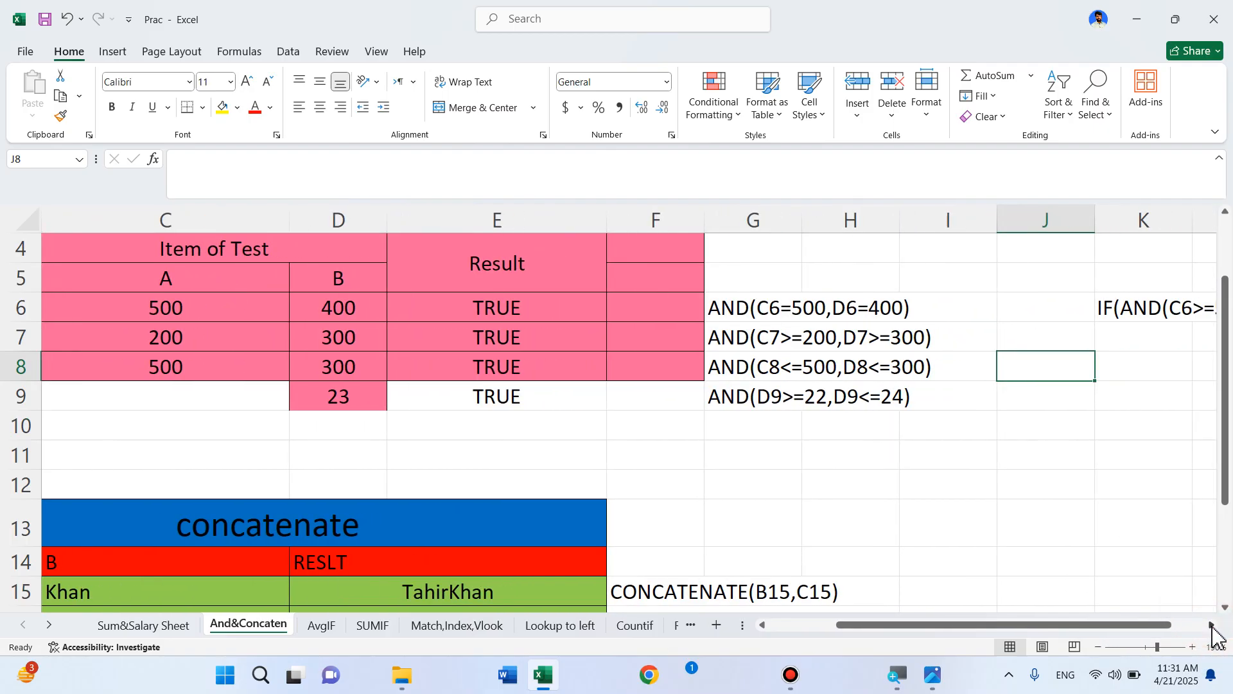
{"action": "scroll", "coordinate": [1054, 508], "scroll_direction": "up", "scroll_amount": 1}
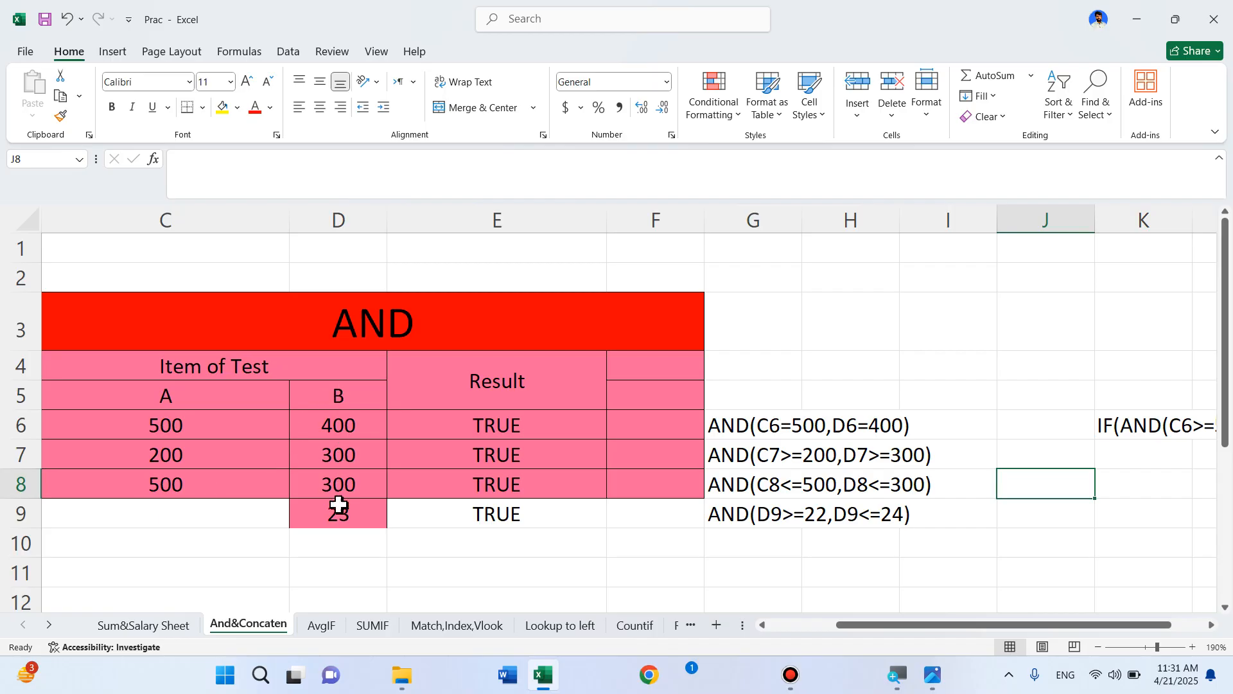
{"action": "left_click_drag", "start_coordinate": [495, 424], "coordinate": [487, 517]}
{"action": "key", "text": "Delete"}
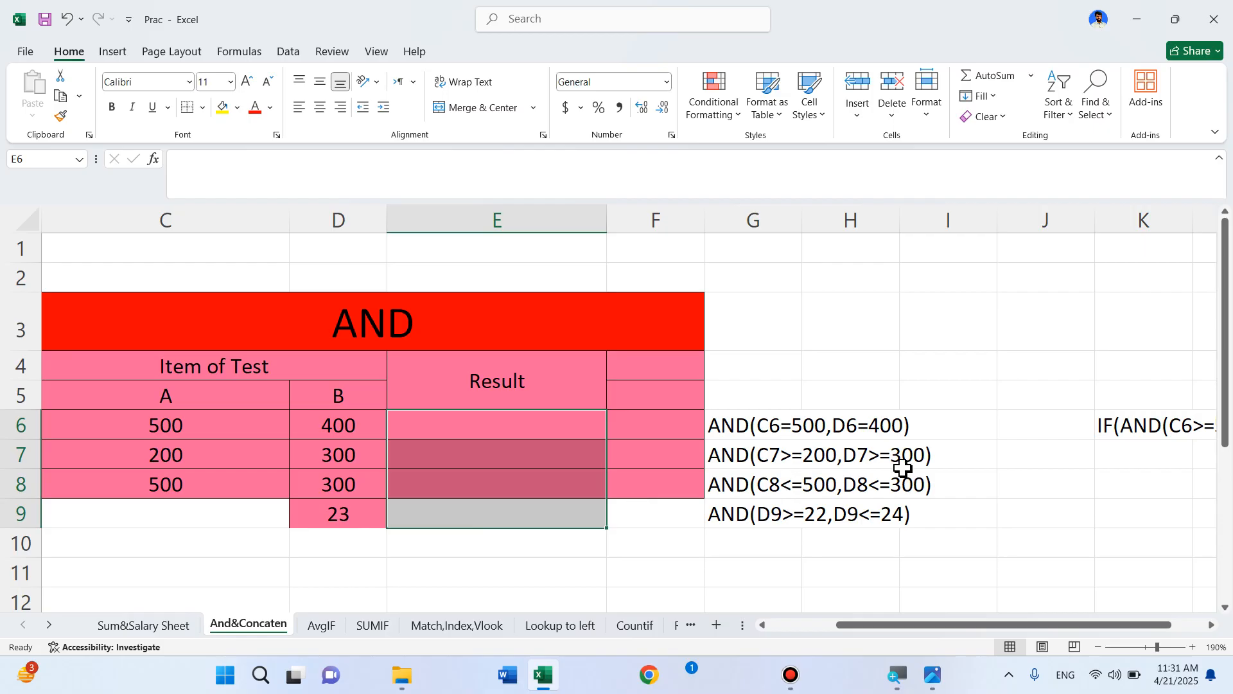
Start an AND formula in E6 with the first condition C6=400
{"action": "left_click", "coordinate": [539, 421]}
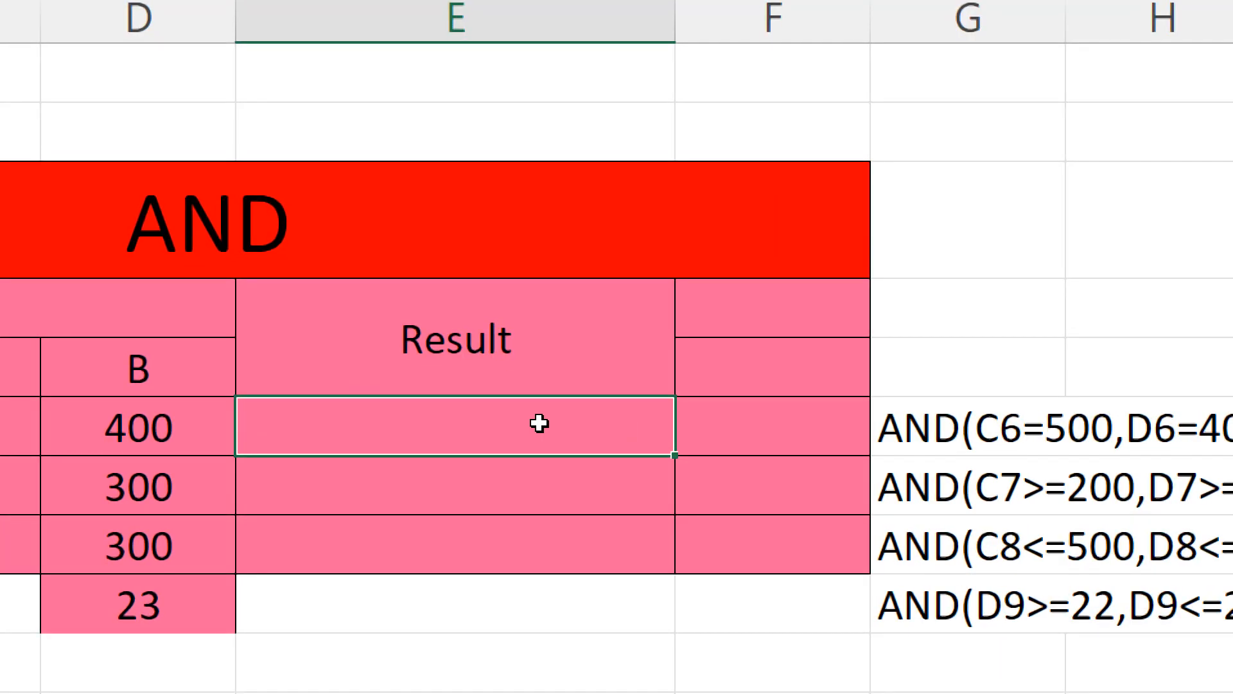
{"action": "type", "text": "="}
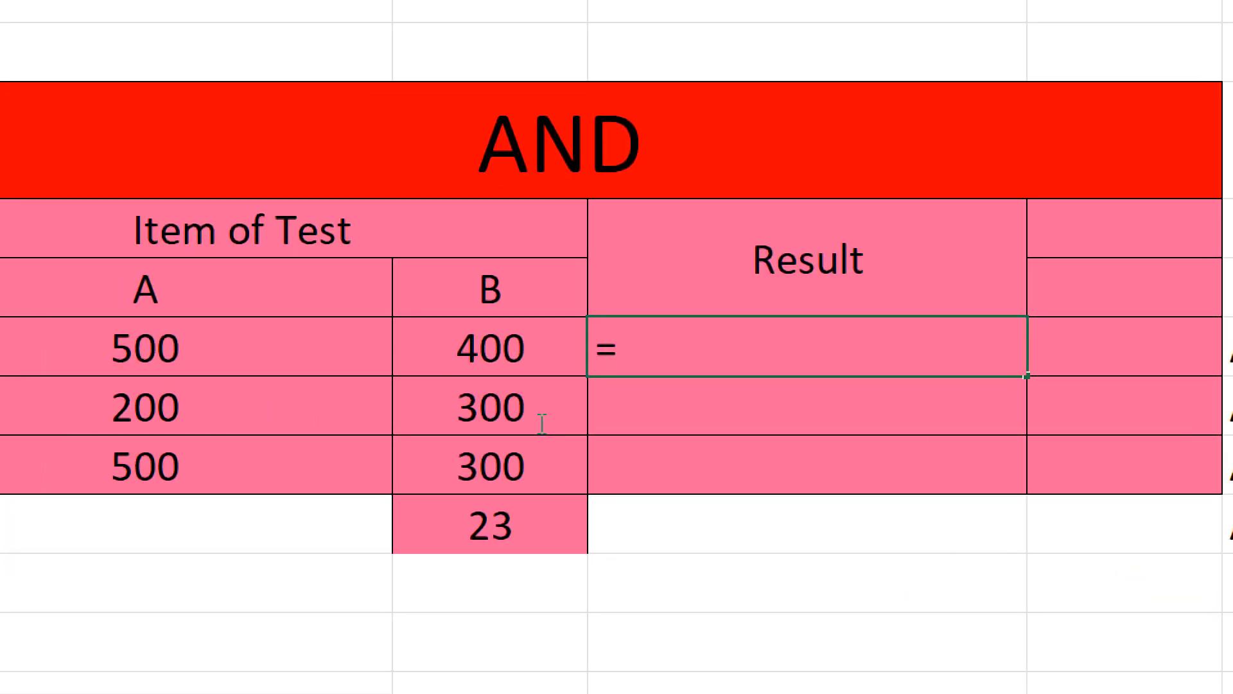
{"action": "type", "text": "and"}
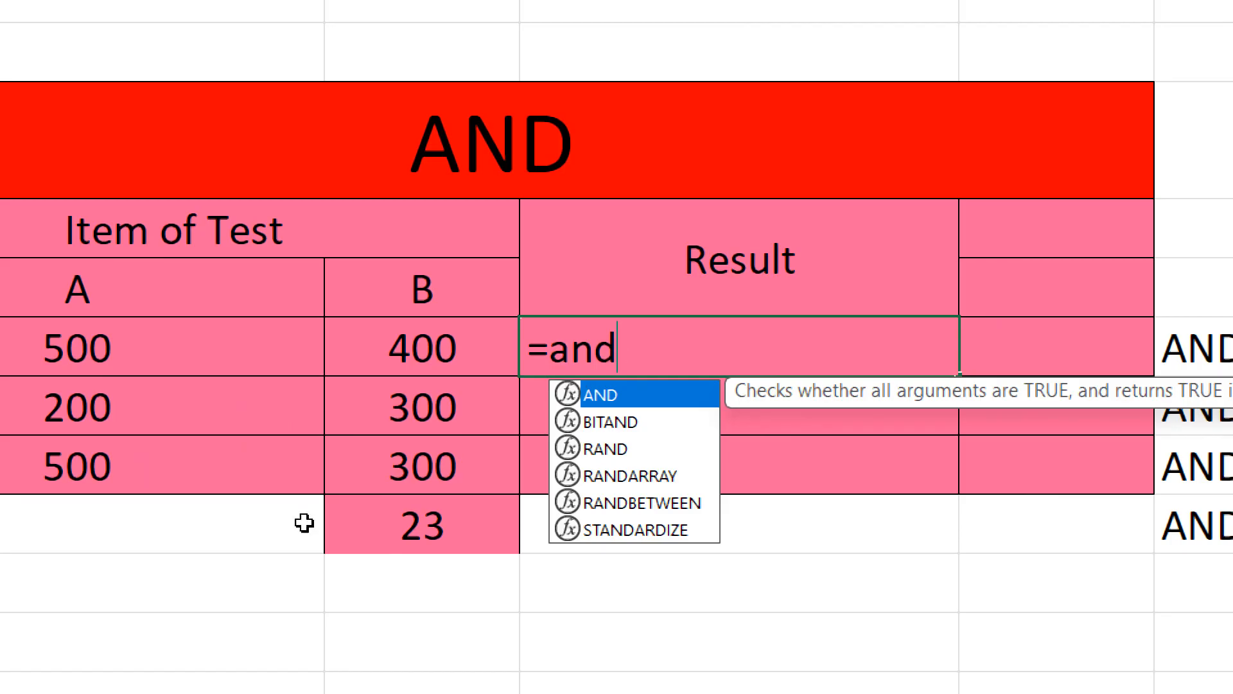
{"action": "key", "text": "Tab"}
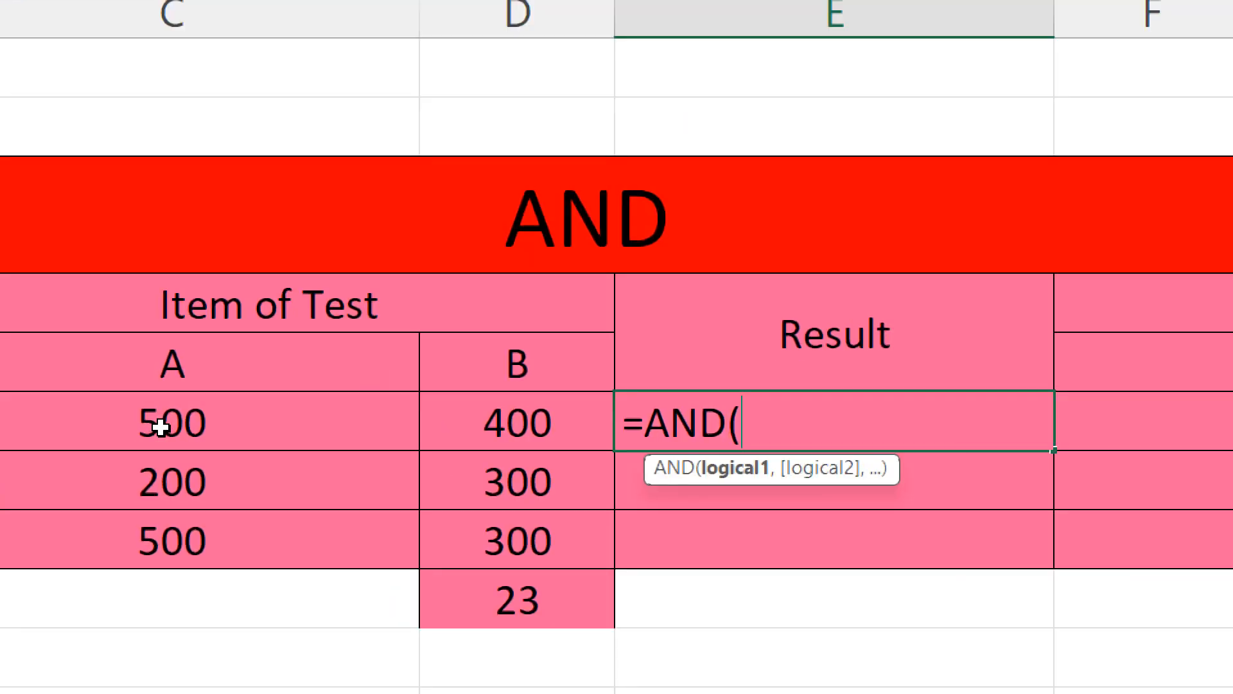
{"action": "left_click", "coordinate": [161, 425]}
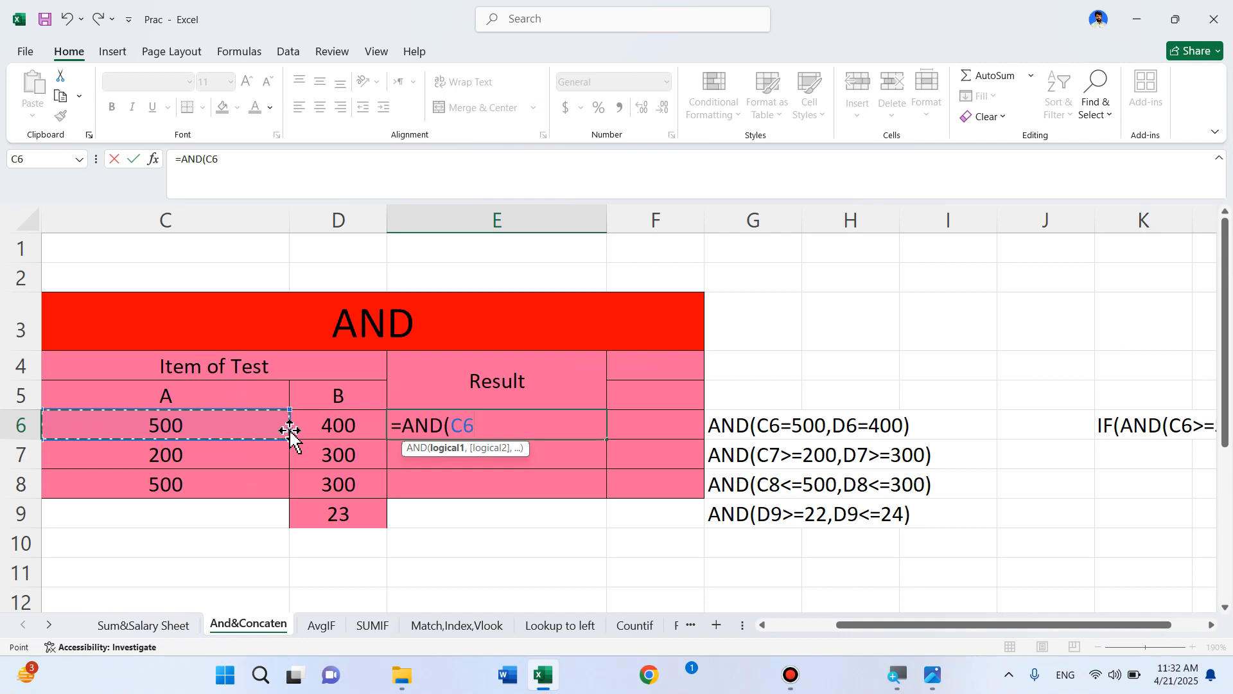
{"action": "type", "text": "+"}
{"action": "key", "text": "BackSpace"}
{"action": "type", "text": "="}
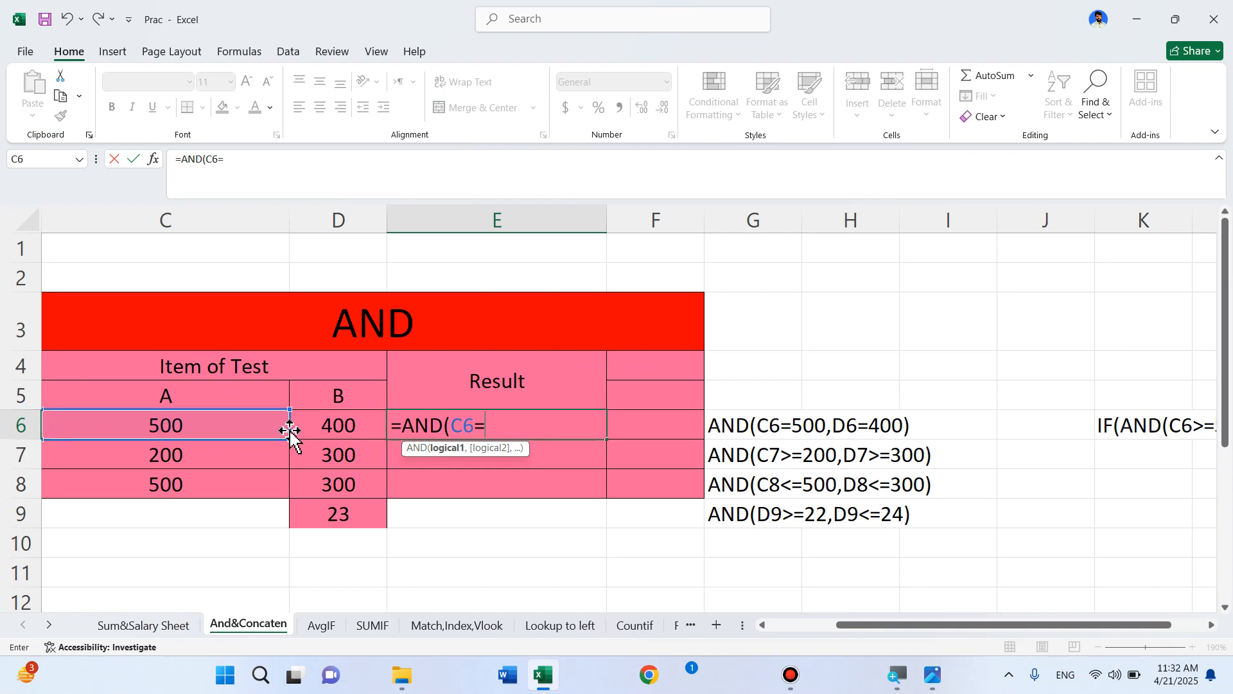
{"action": "type", "text": "400"}
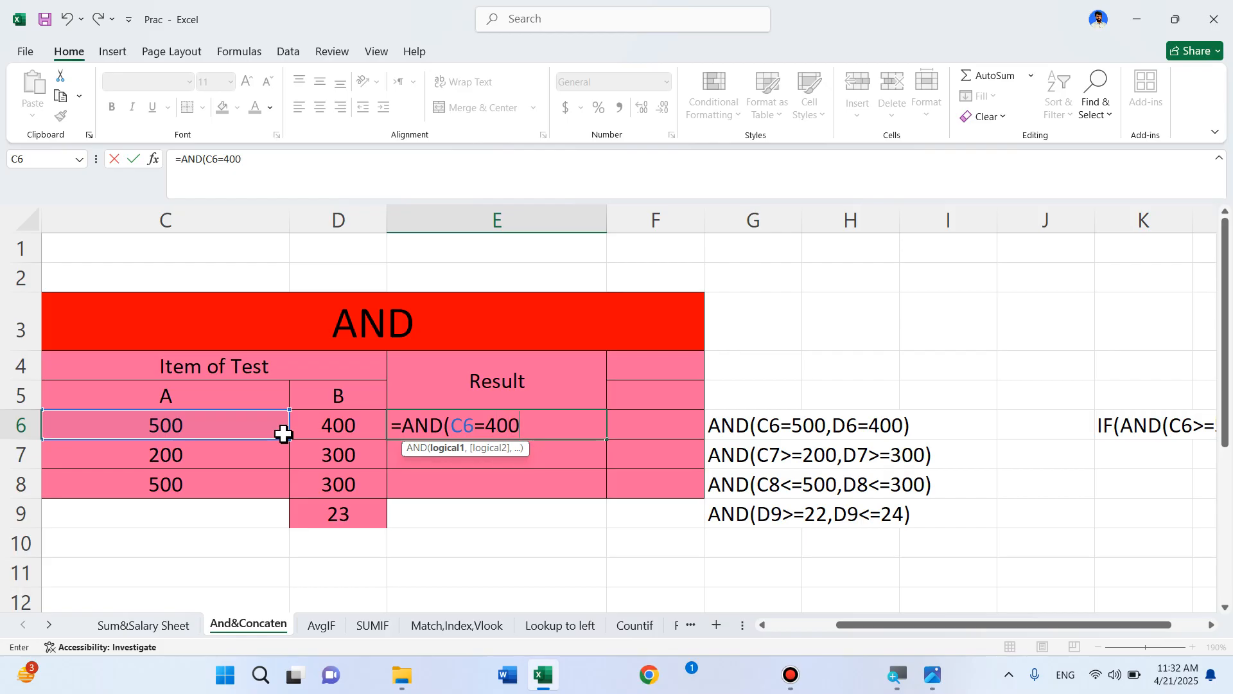
{"action": "type", "text": ","}
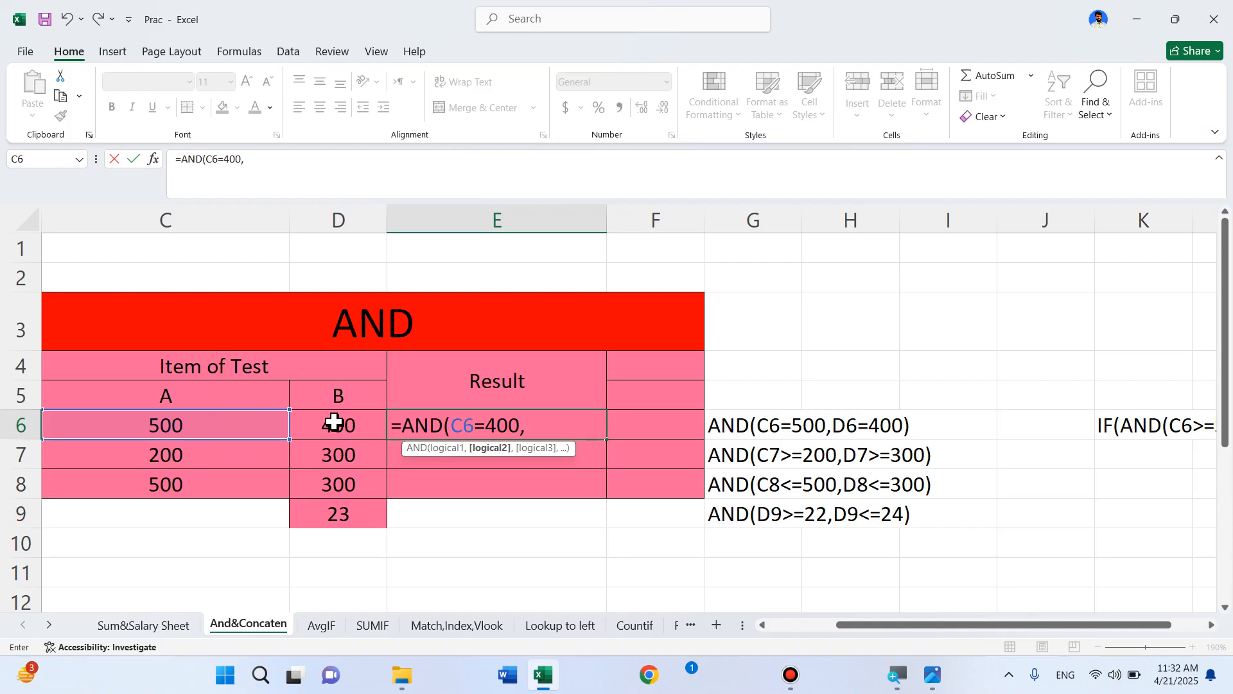
Add the second condition D6=400 to finish =AND(C6=400,D6=400), which returns FALSE
{"action": "left_click", "coordinate": [334, 421]}
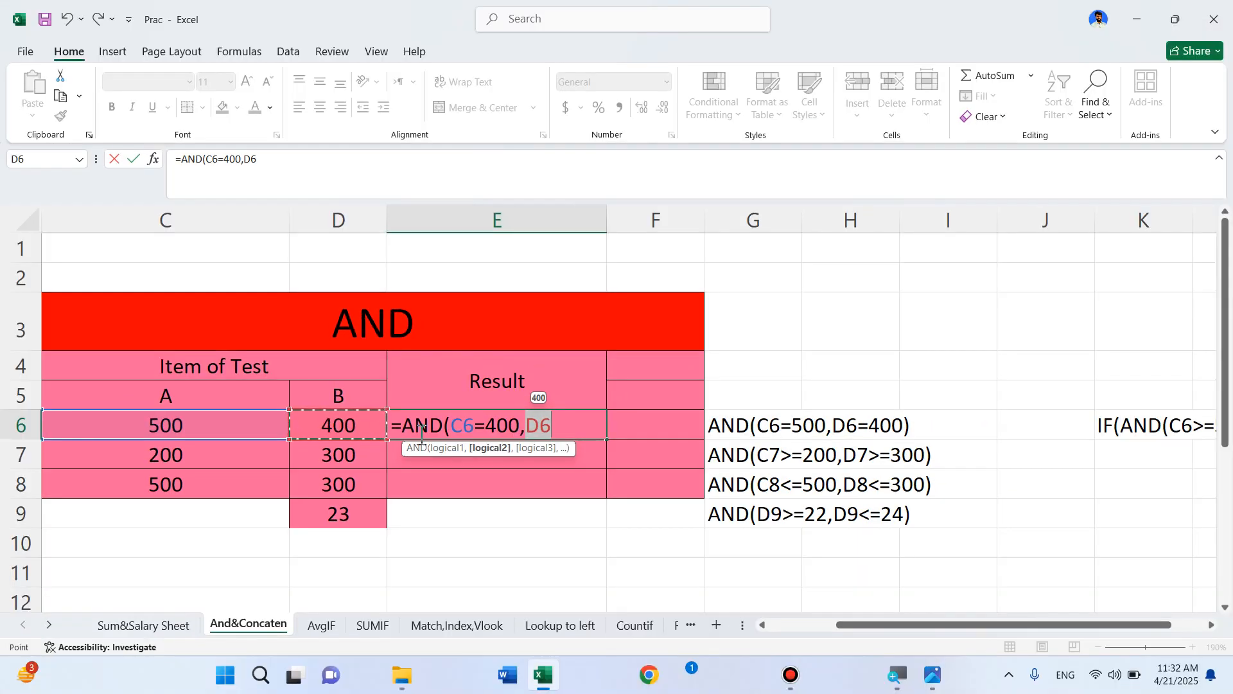
{"action": "left_click", "coordinate": [582, 427]}
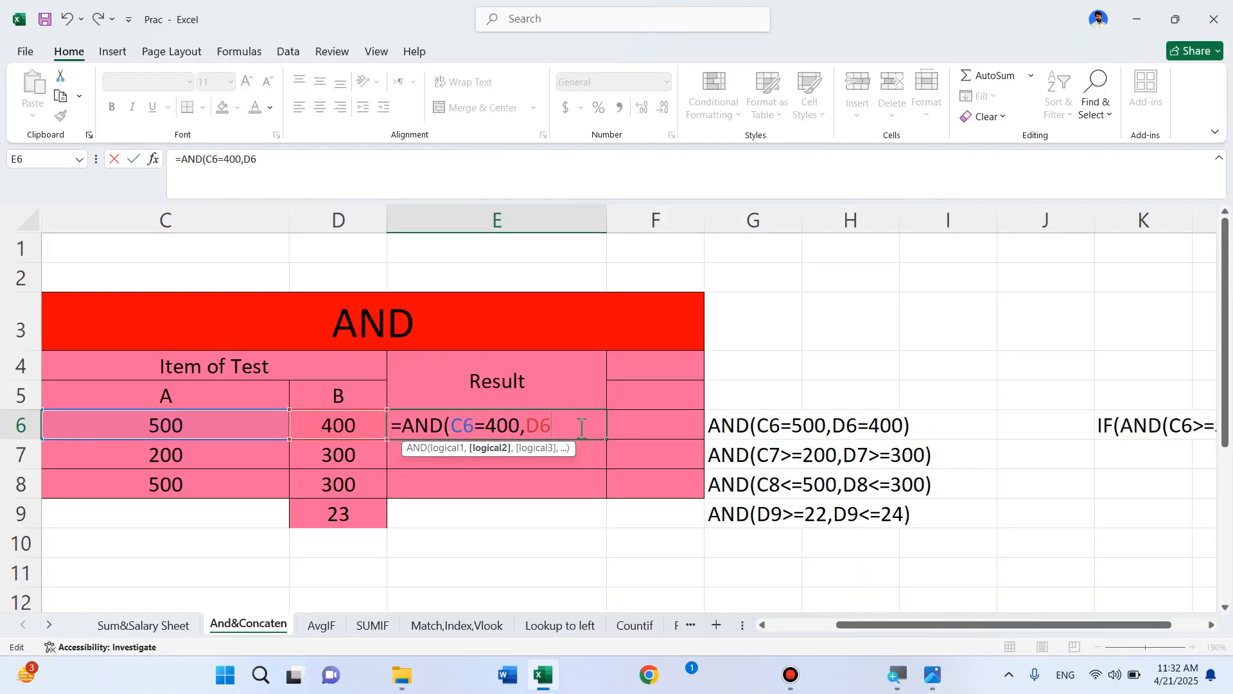
{"action": "type", "text": "="}
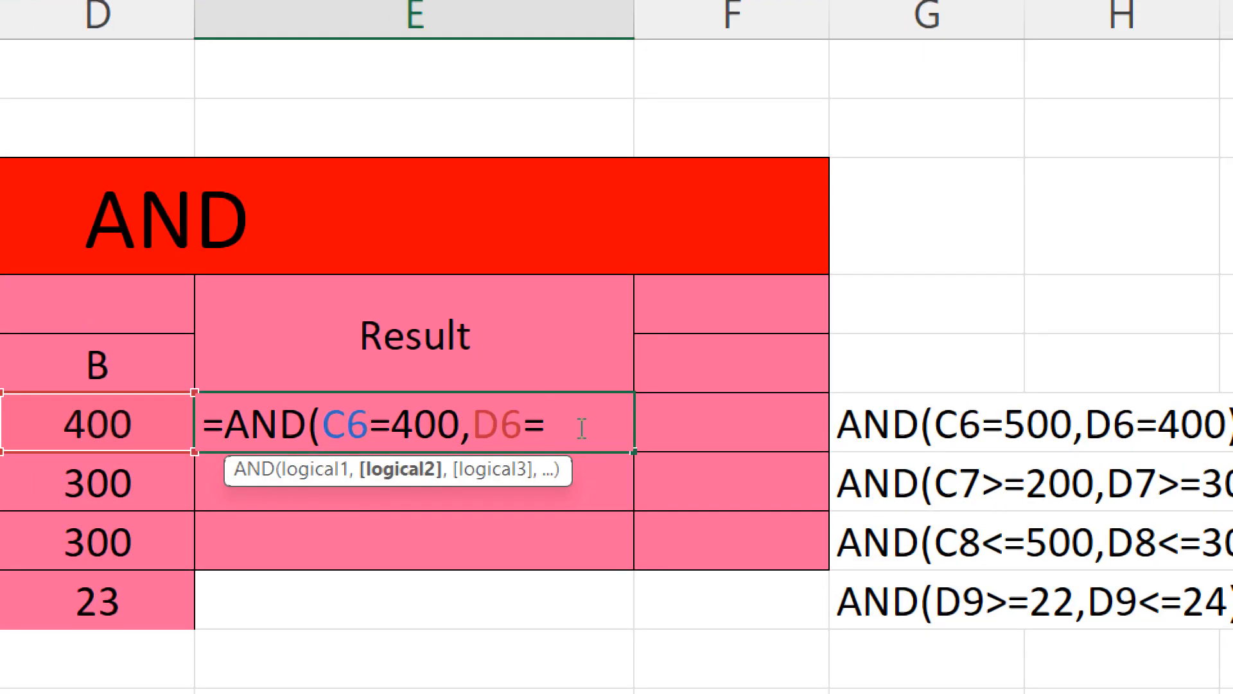
{"action": "type", "text": "400"}
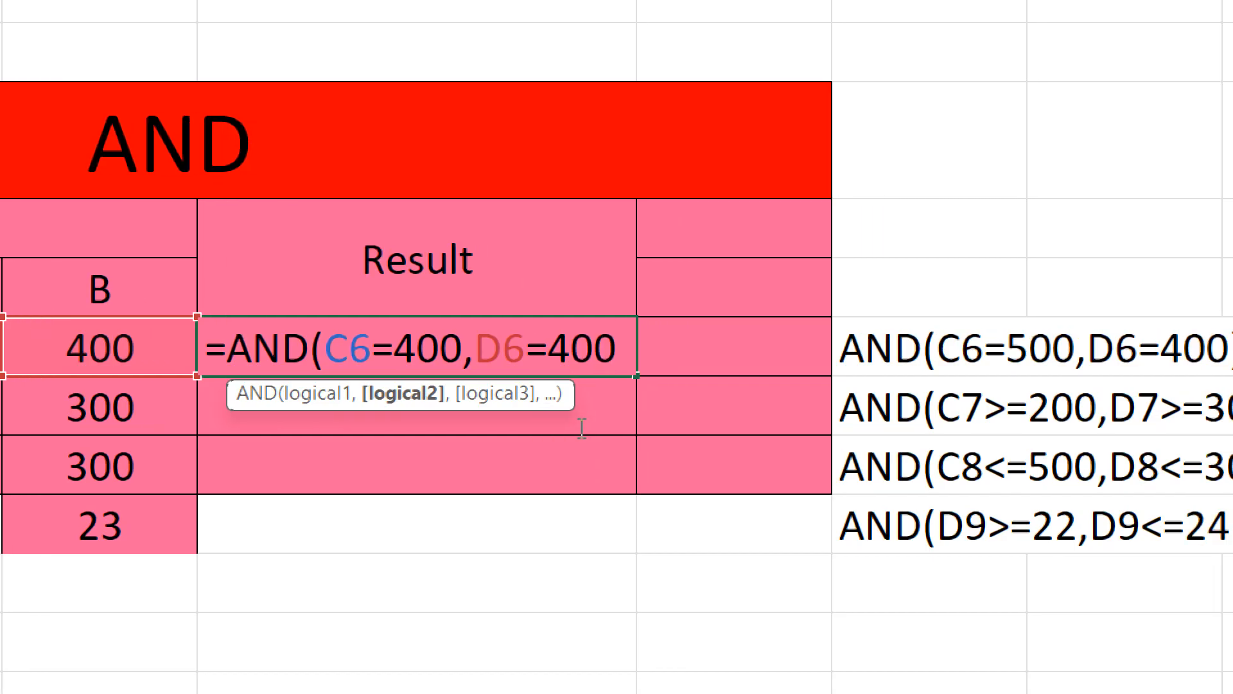
{"action": "type", "text": ")"}
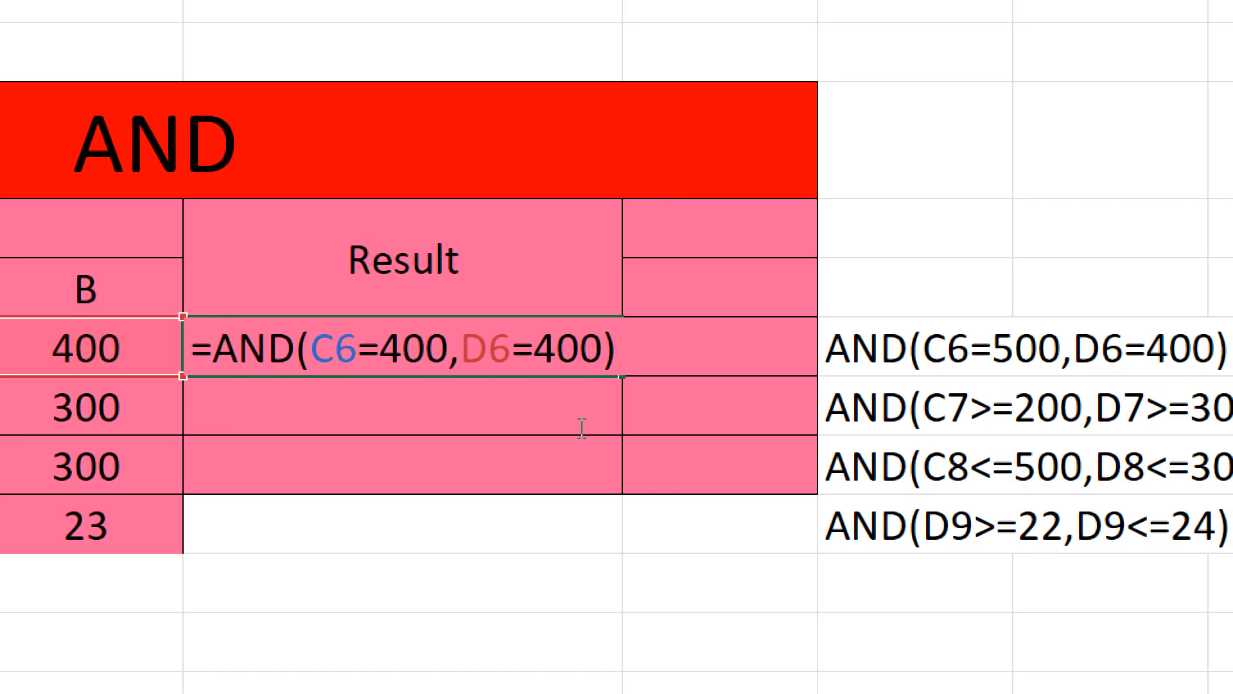
{"action": "key", "text": "super"}
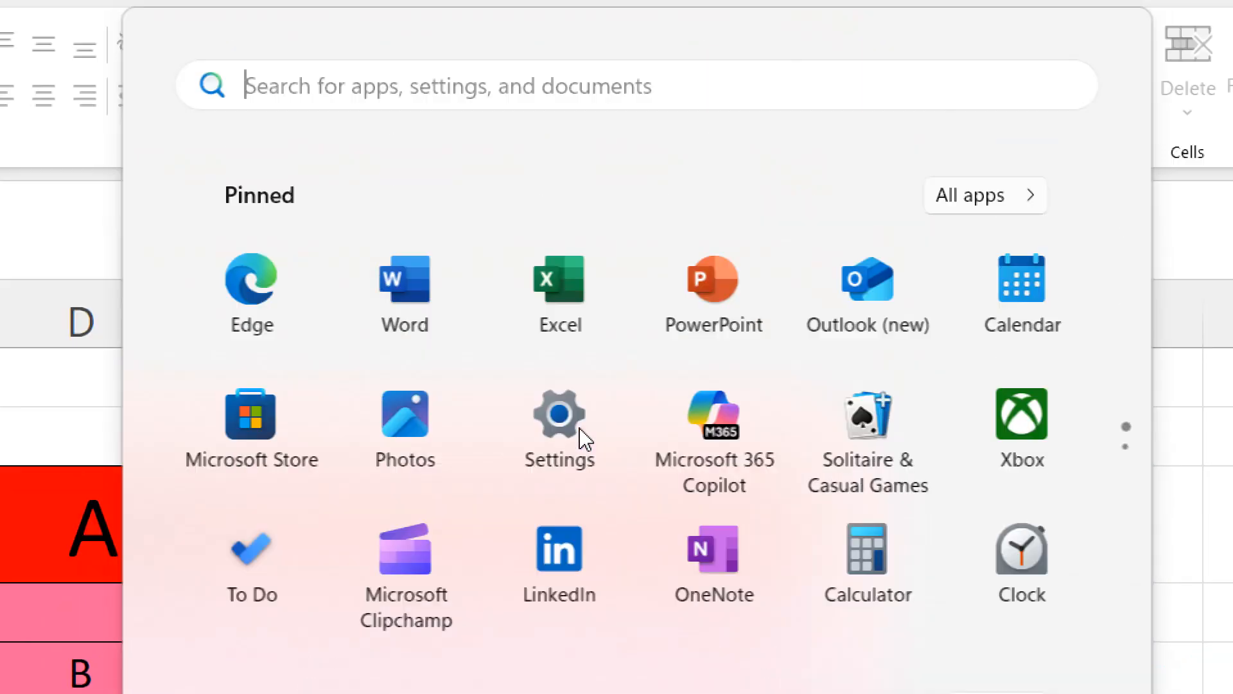
{"action": "key", "text": "super"}
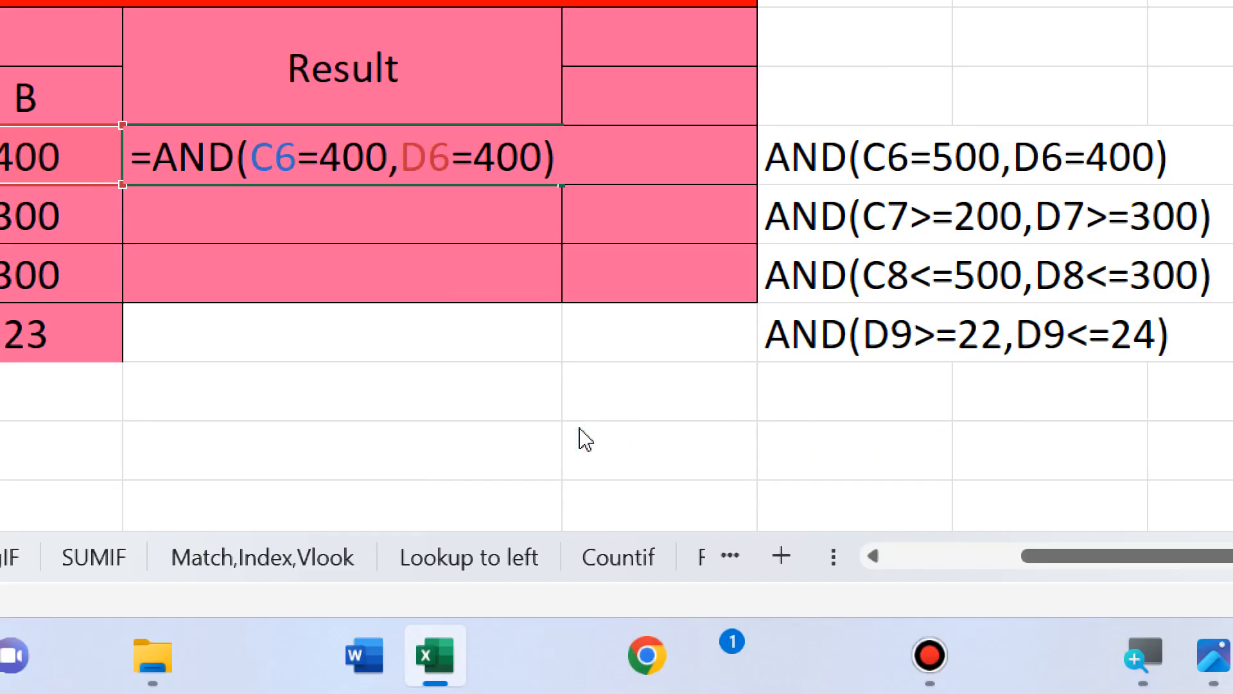
{"action": "key", "text": "Return"}
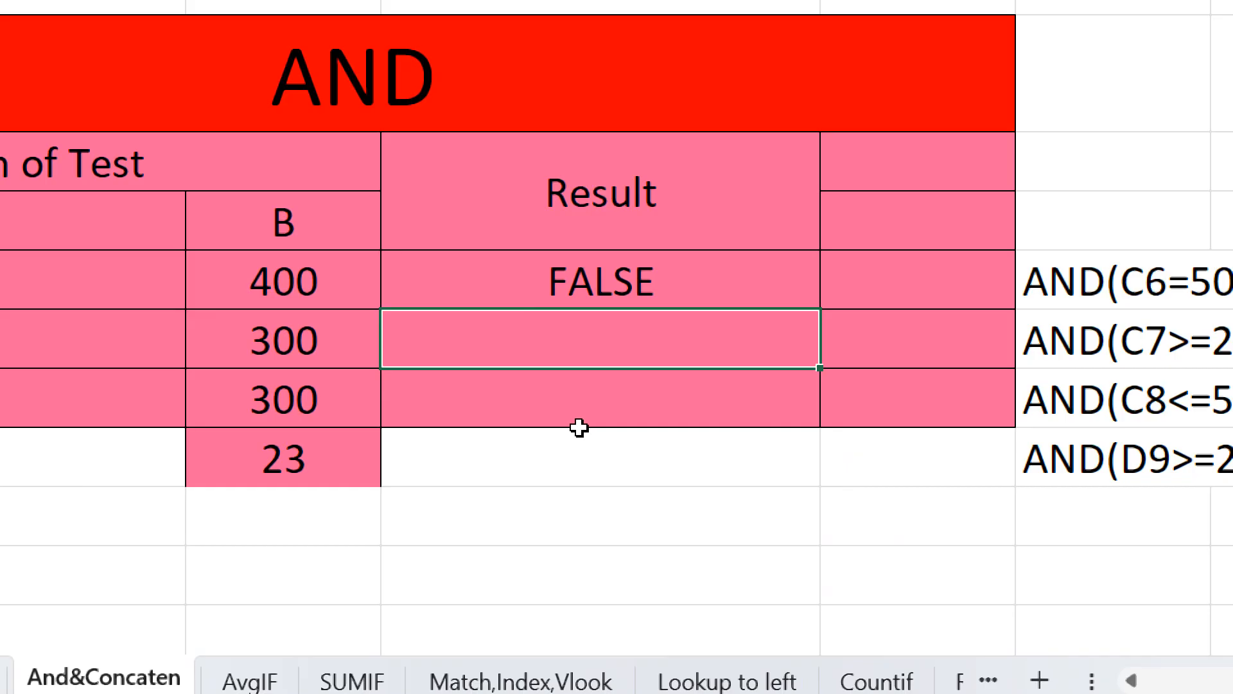
Return to E6 and reopen its =AND(C6=400,D6=400) formula for editing
{"action": "key", "text": "Up"}
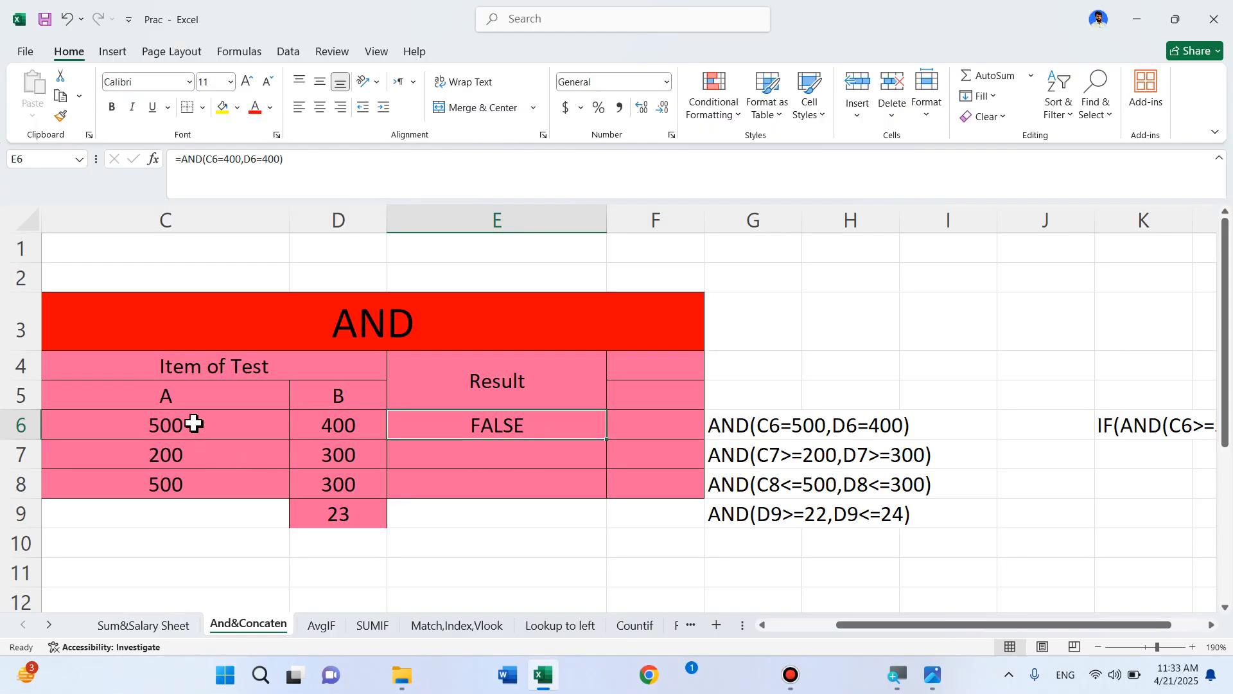
{"action": "key", "text": "F2"}
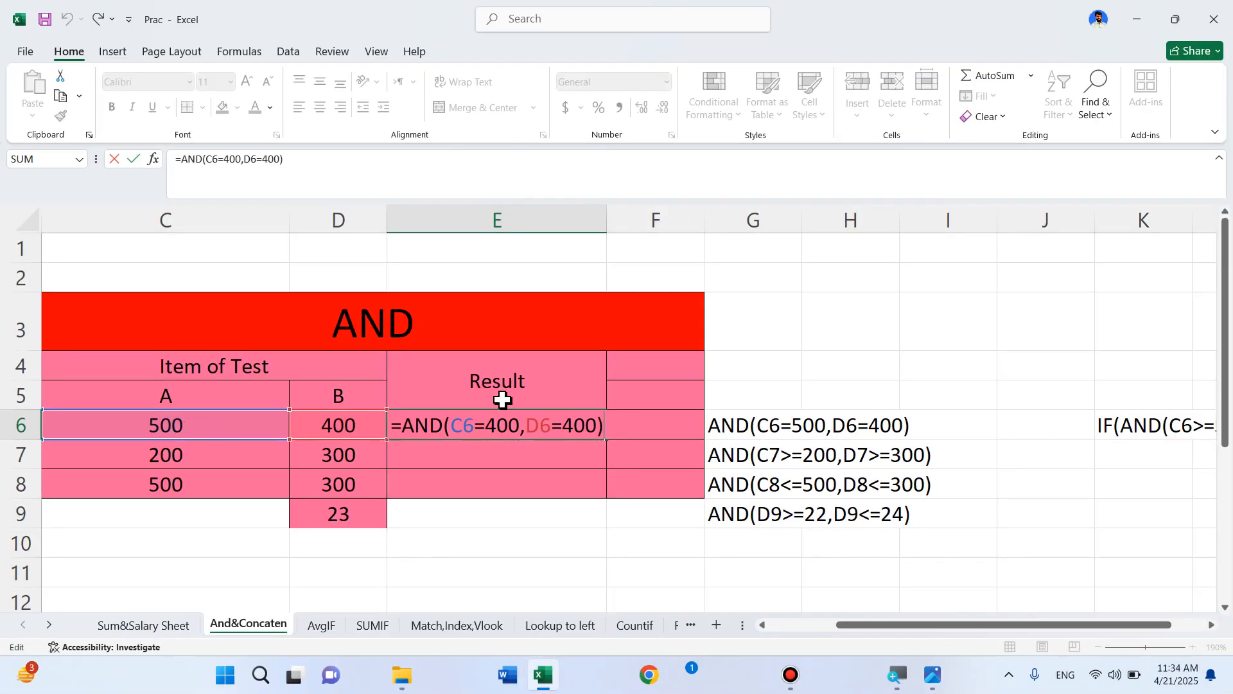
Change E6's first condition from C6=400 to C6=500 so it returns TRUE
{"action": "left_click", "coordinate": [497, 428]}
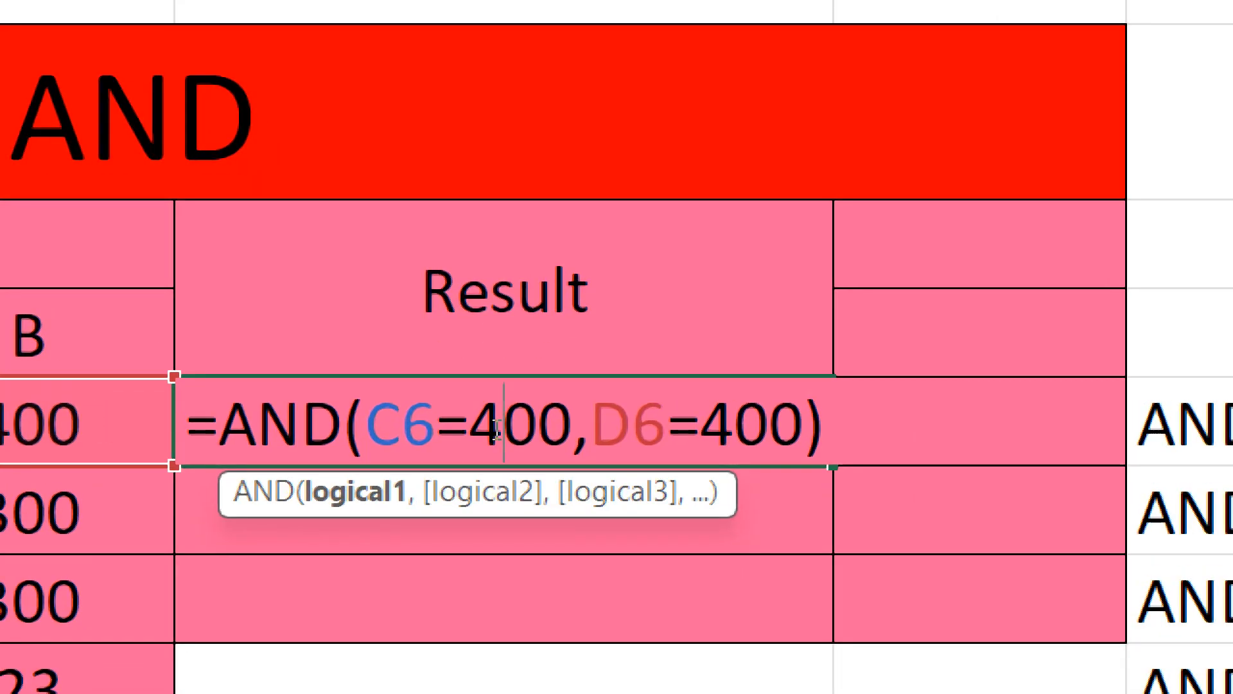
{"action": "key", "text": "BackSpace"}
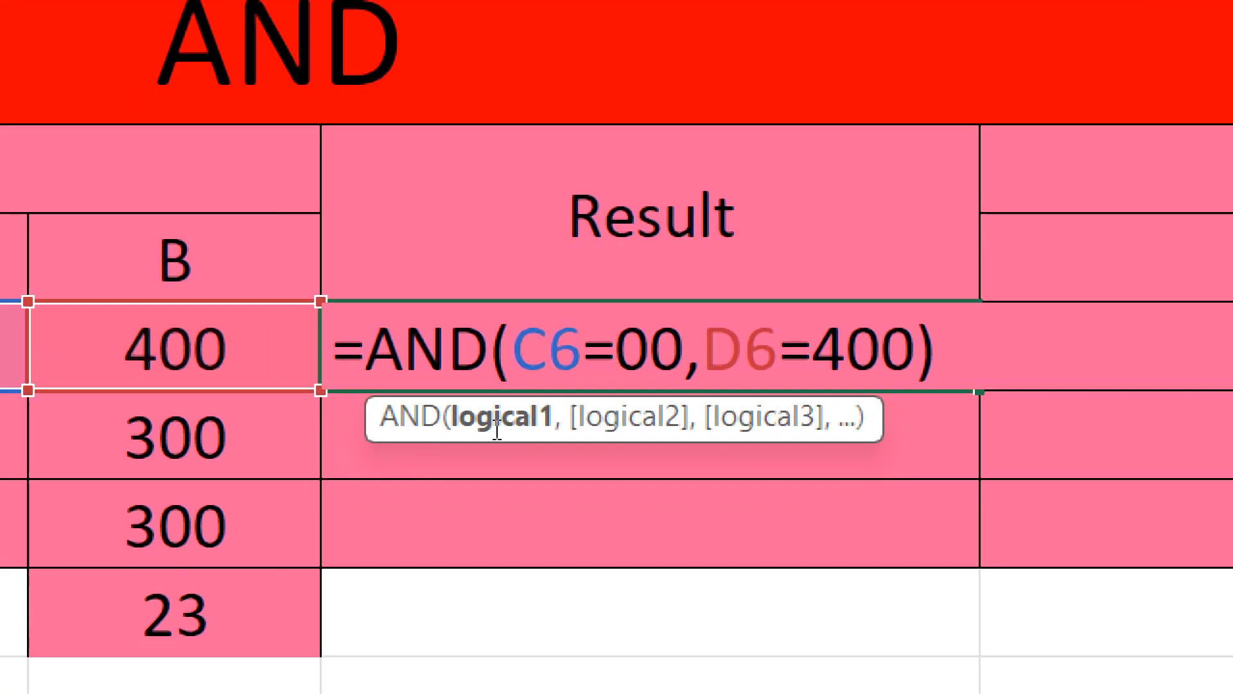
{"action": "type", "text": "5"}
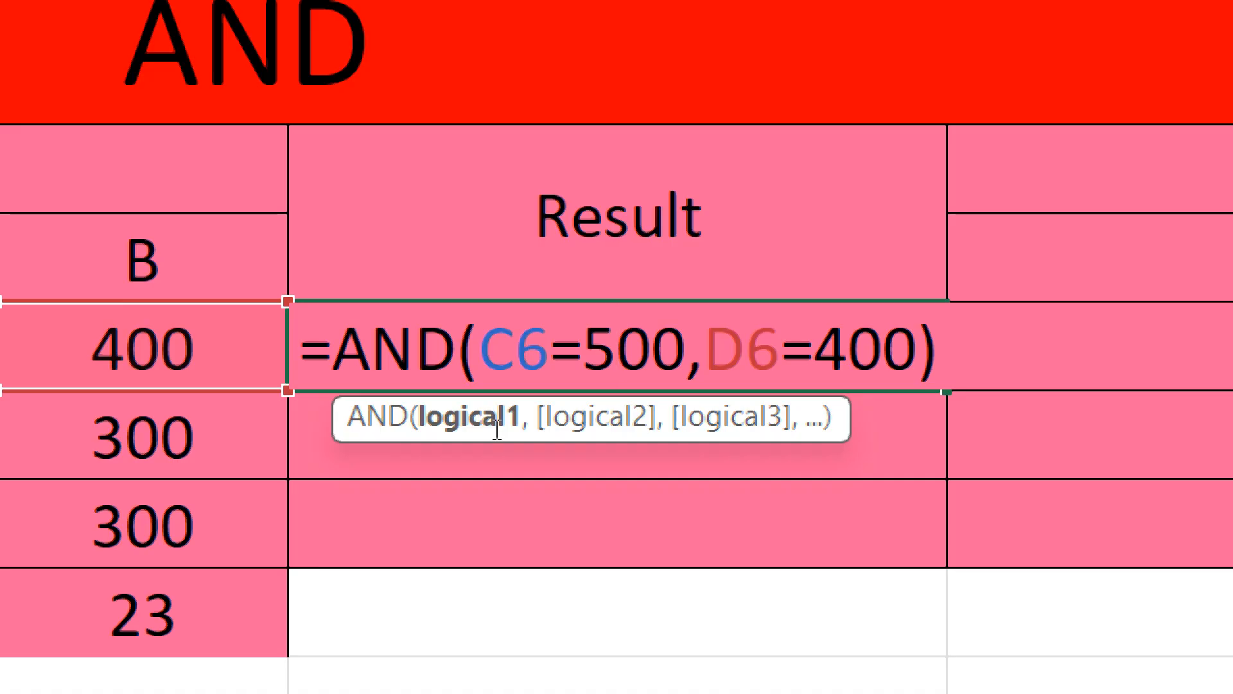
{"action": "key", "text": "Return"}
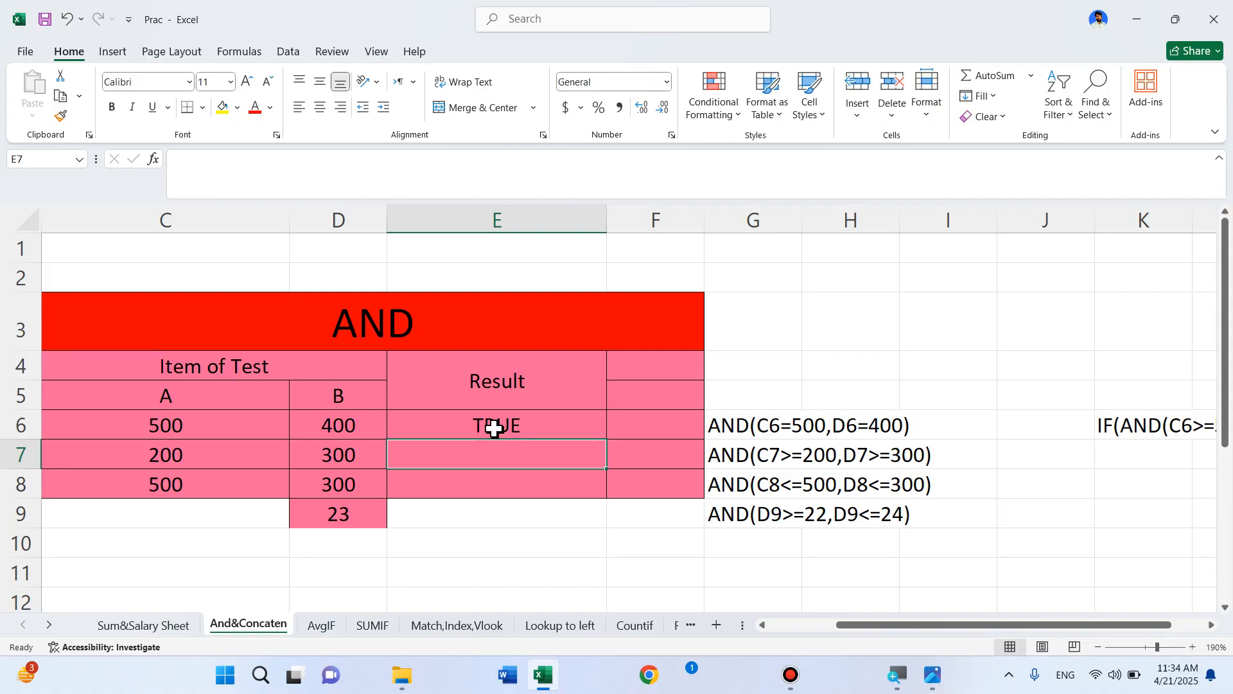
Recheck E6's formula =AND(C6=500,D6=400) and begin an entry in E7
{"action": "left_click", "coordinate": [494, 428]}
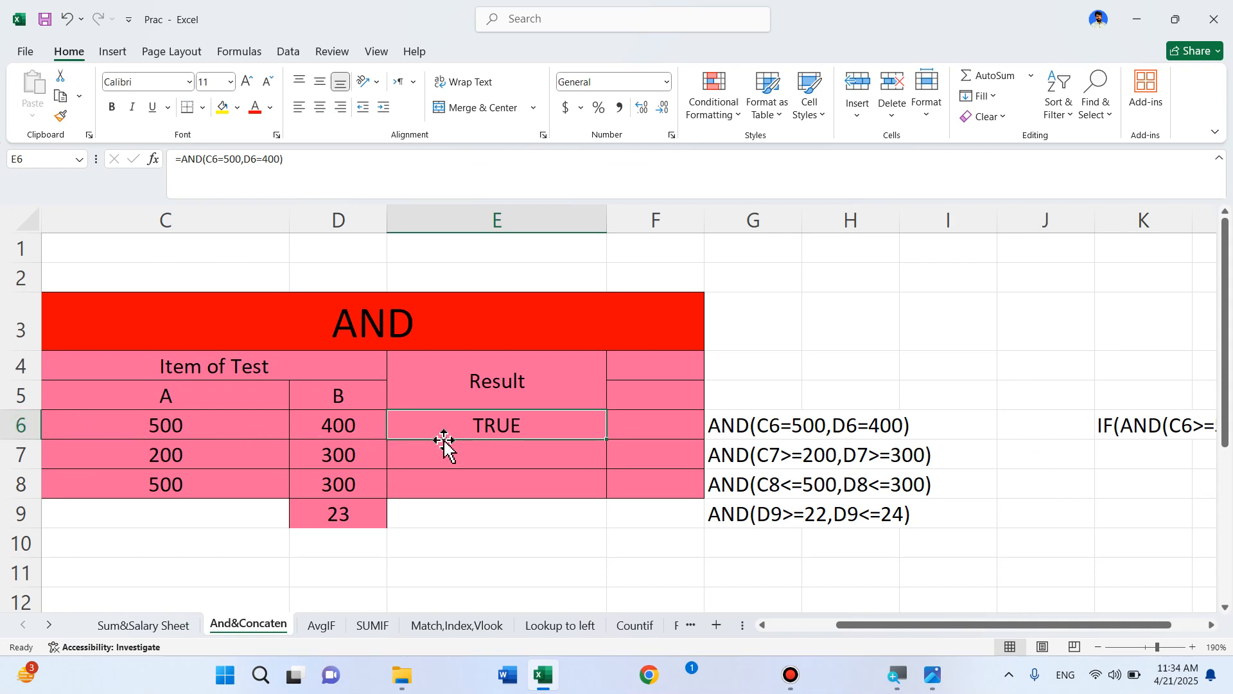
{"action": "key", "text": "F2"}
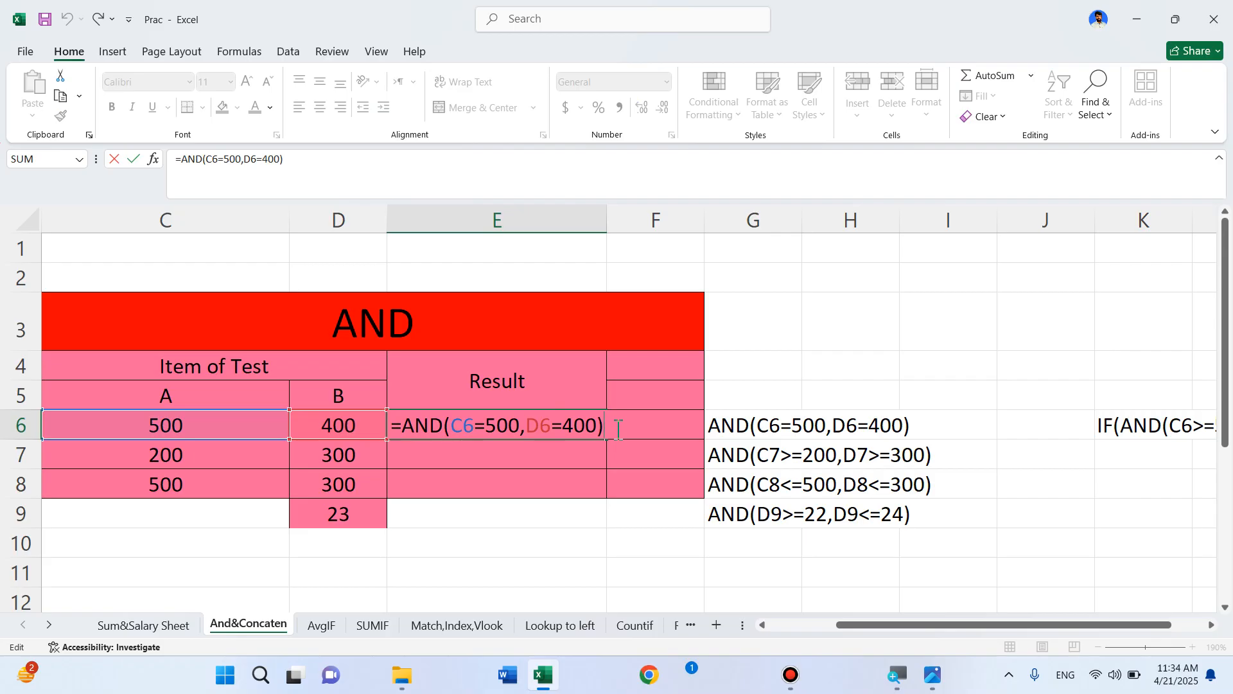
{"action": "key", "text": "Return"}
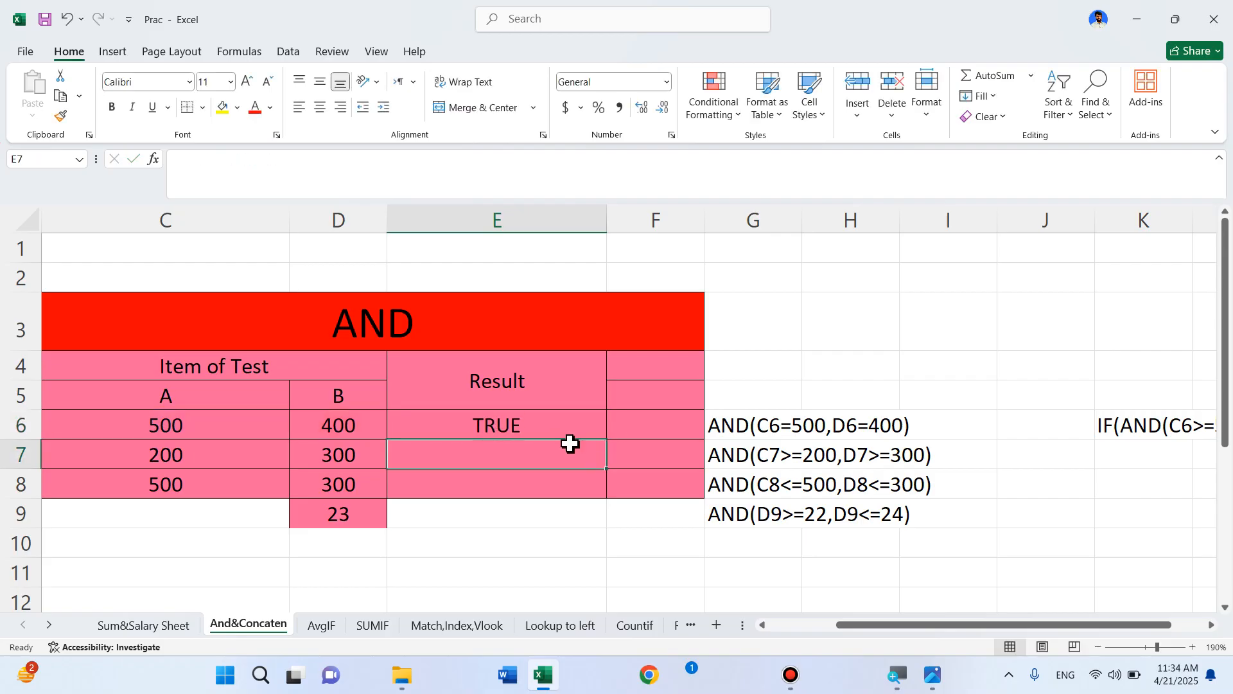
{"action": "type", "text": "="}
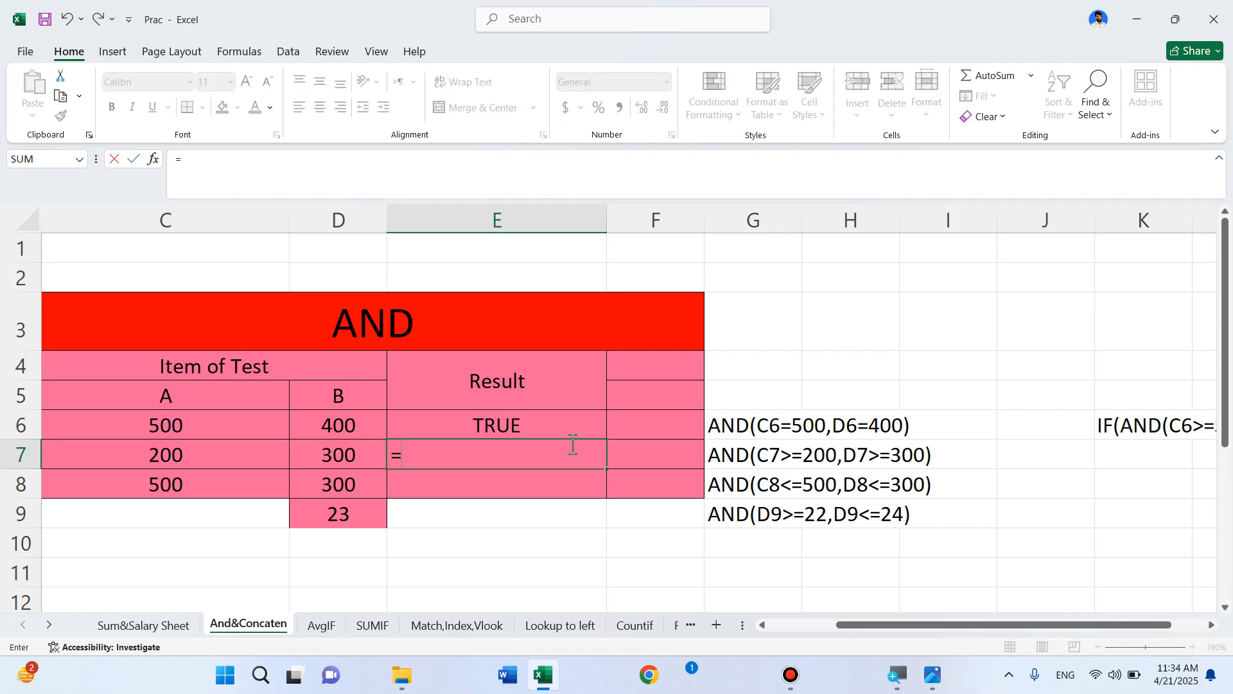
Start E7's AND formula with the first condition C7>=100
{"action": "key", "text": "BackSpace"}
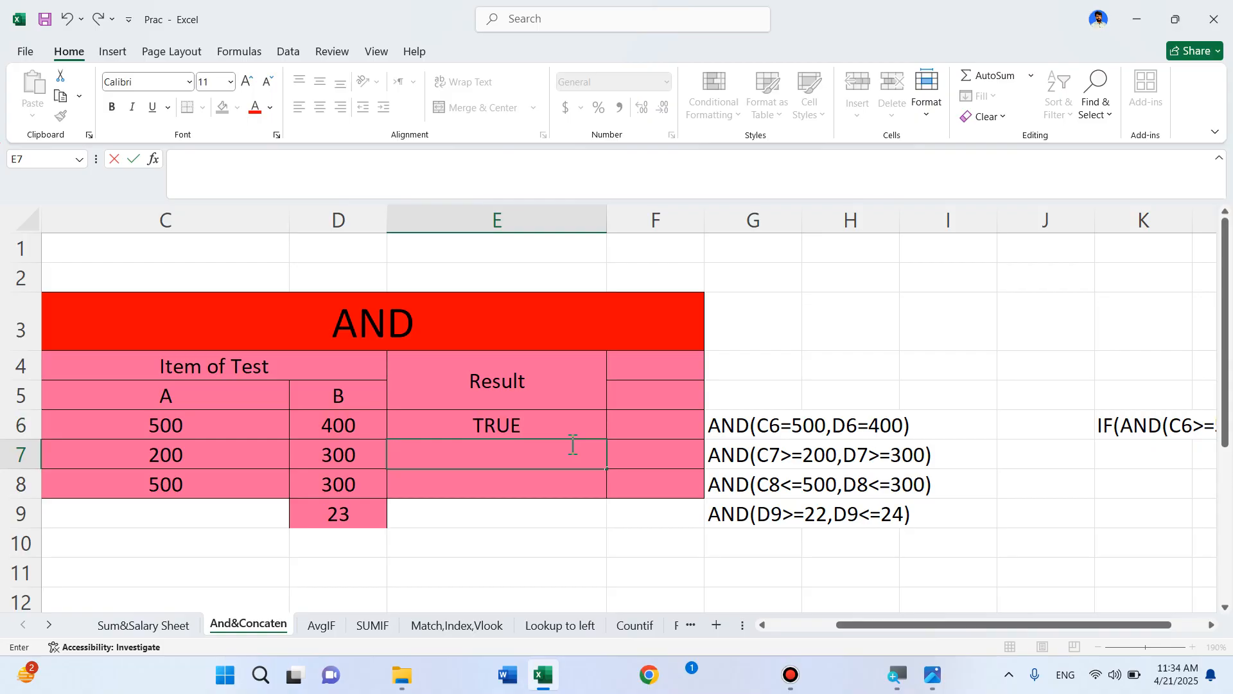
{"action": "type", "text": "="}
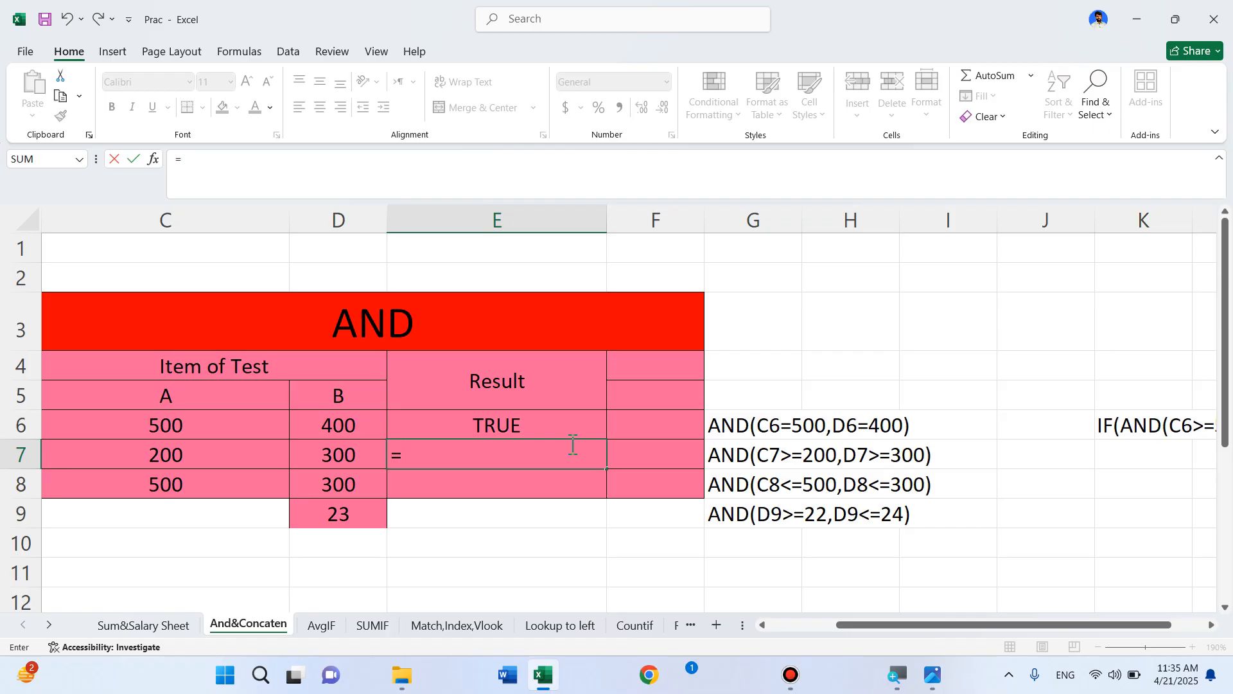
{"action": "type", "text": "and"}
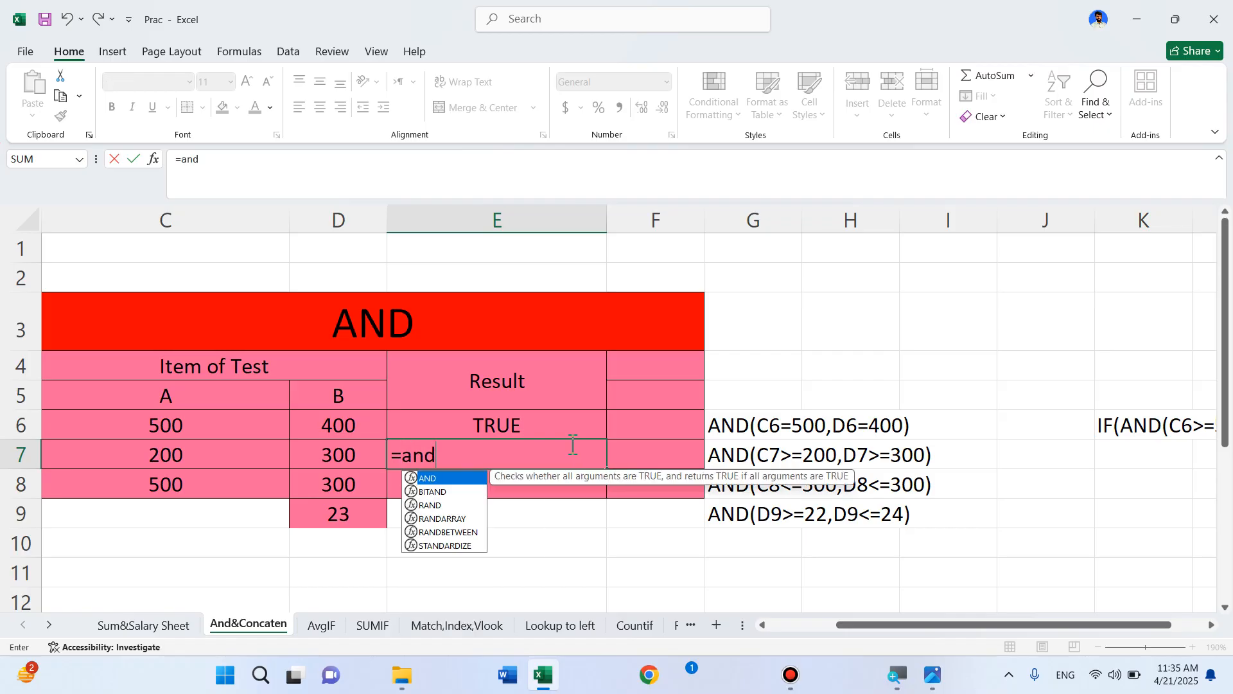
{"action": "key", "text": "Escape"}
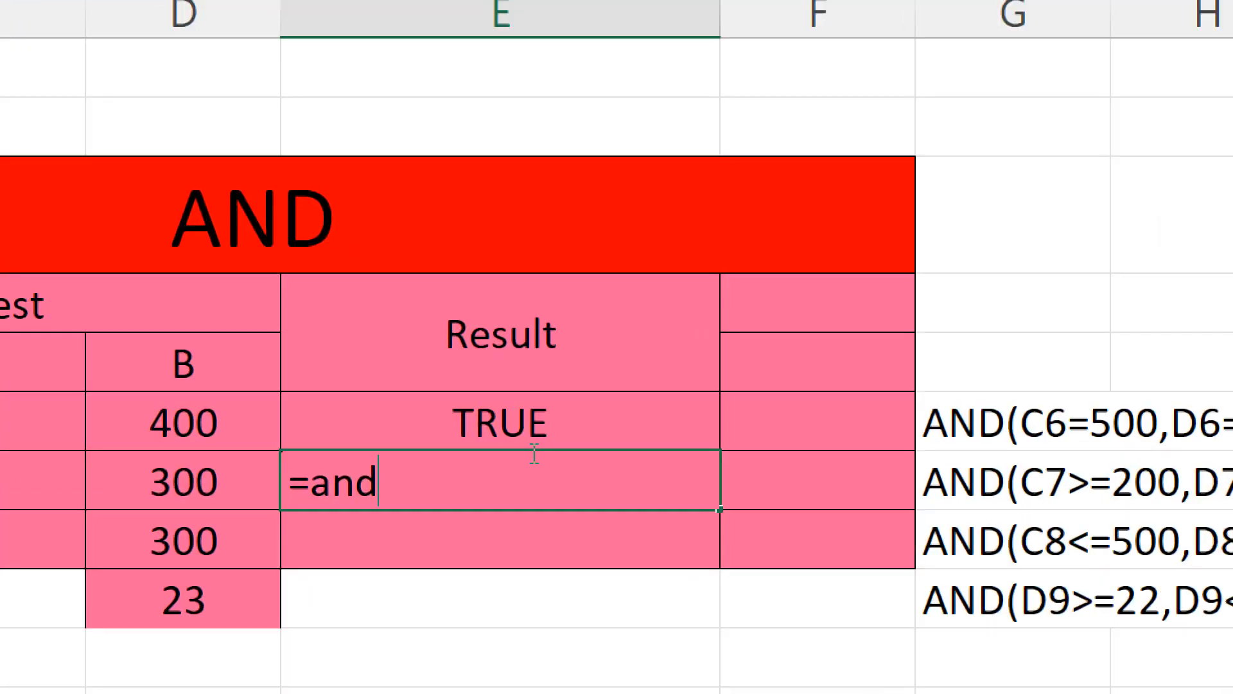
{"action": "left_click", "coordinate": [457, 457]}
{"action": "key", "text": "BackSpace"}
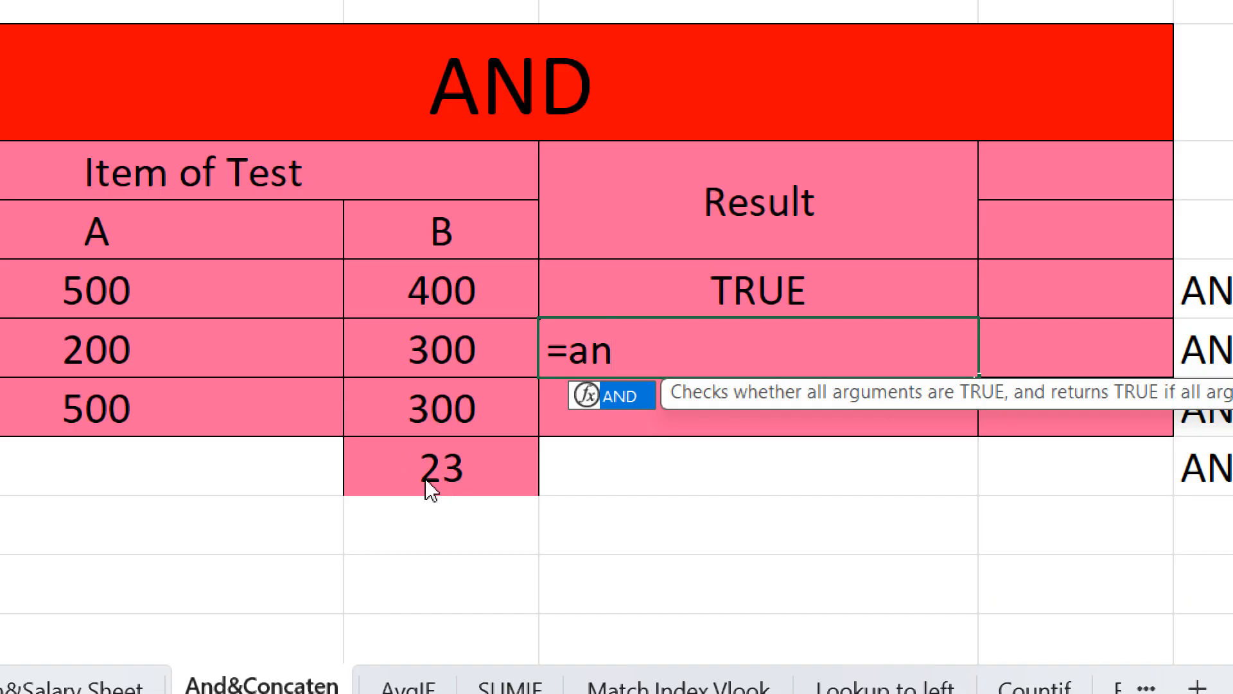
{"action": "key", "text": "Tab"}
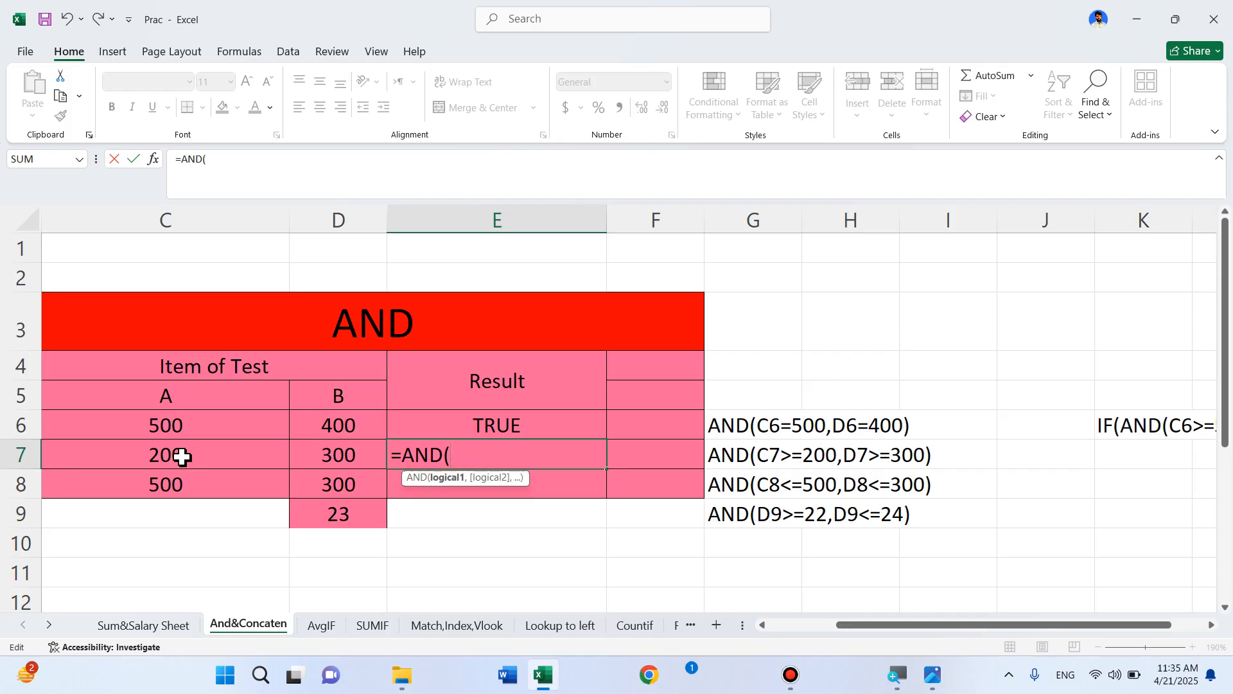
{"action": "left_click", "coordinate": [183, 456]}
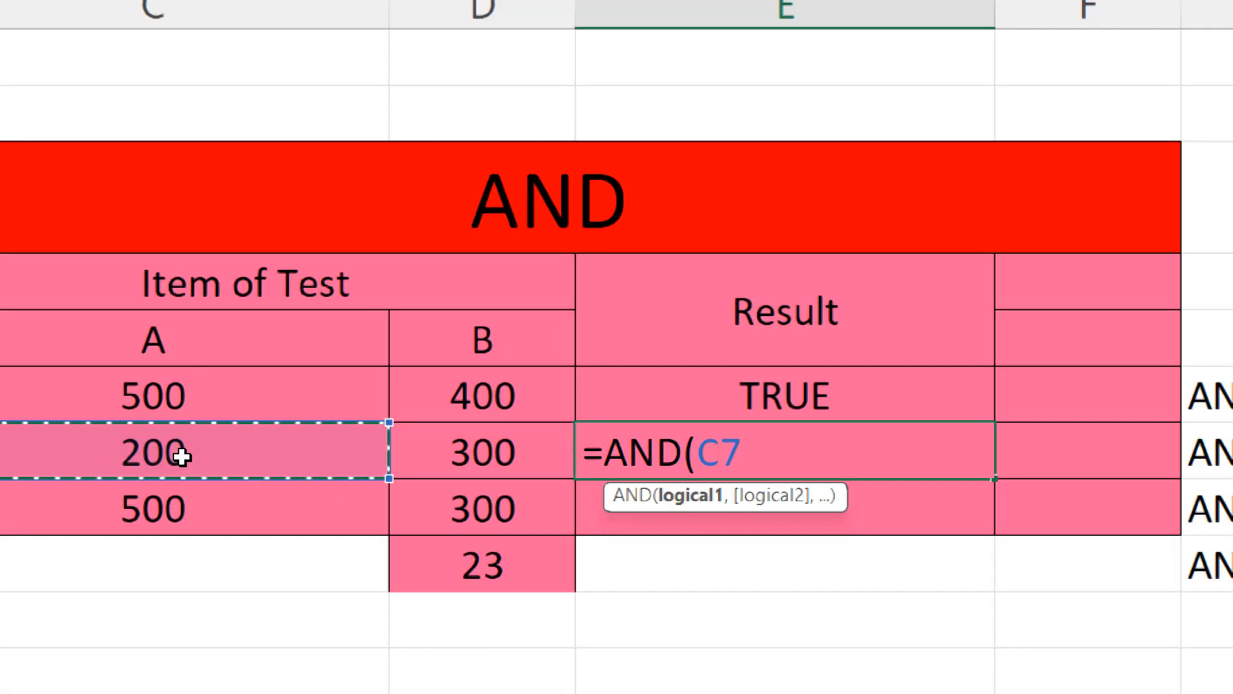
{"action": "type", "text": ">"}
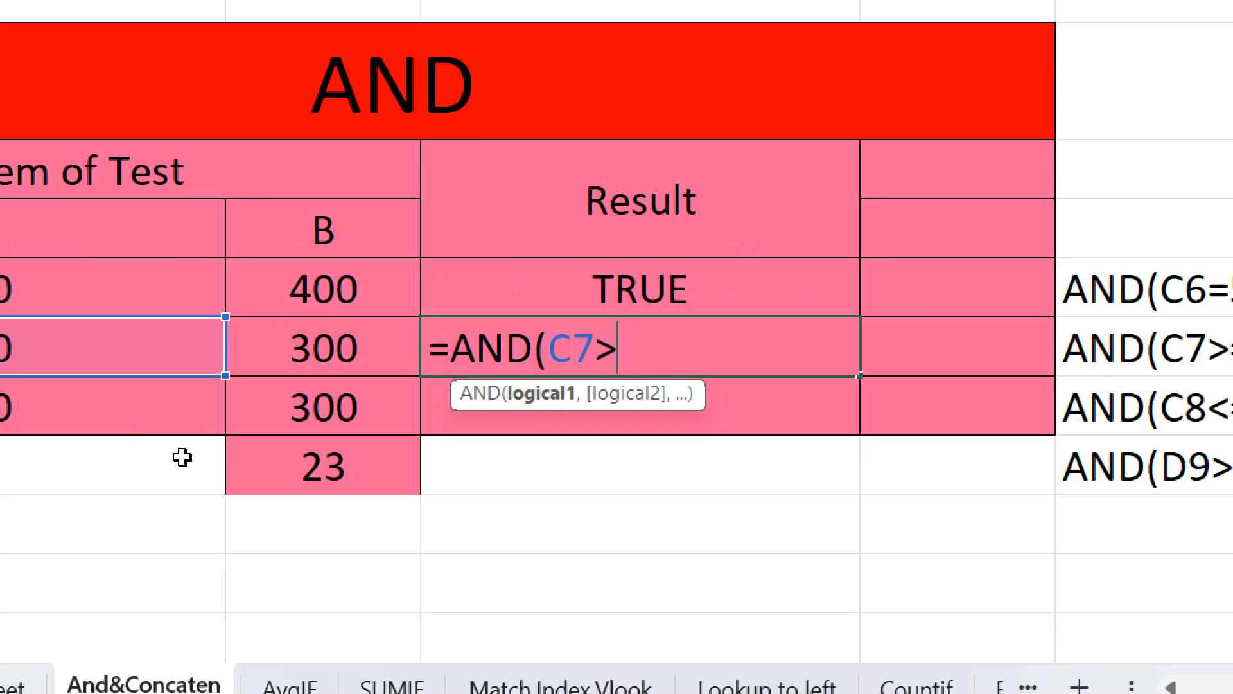
{"action": "type", "text": "="}
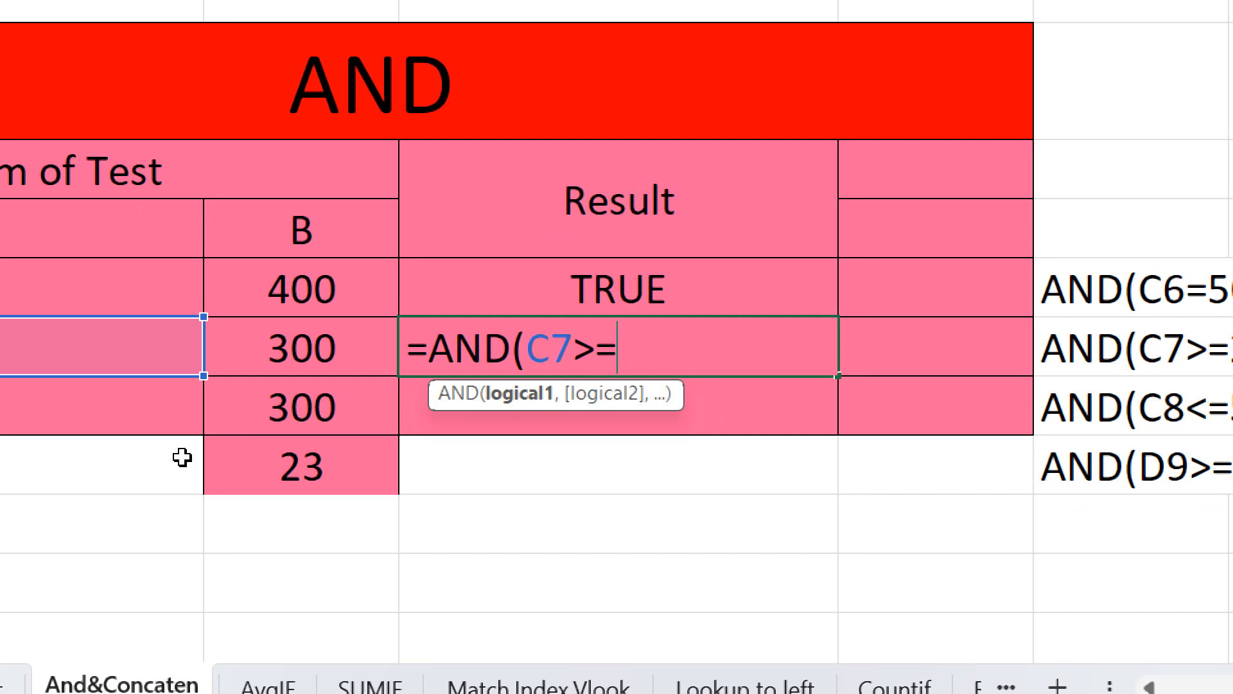
{"action": "type", "text": "100"}
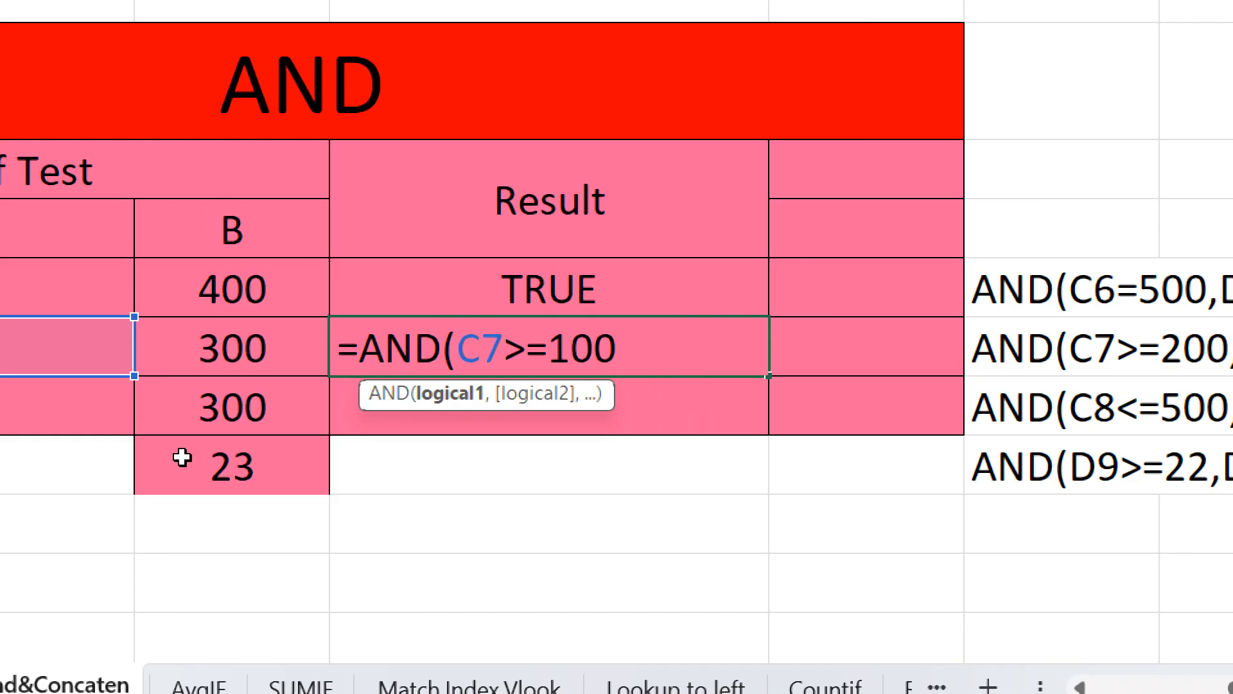
{"action": "type", "text": ","}
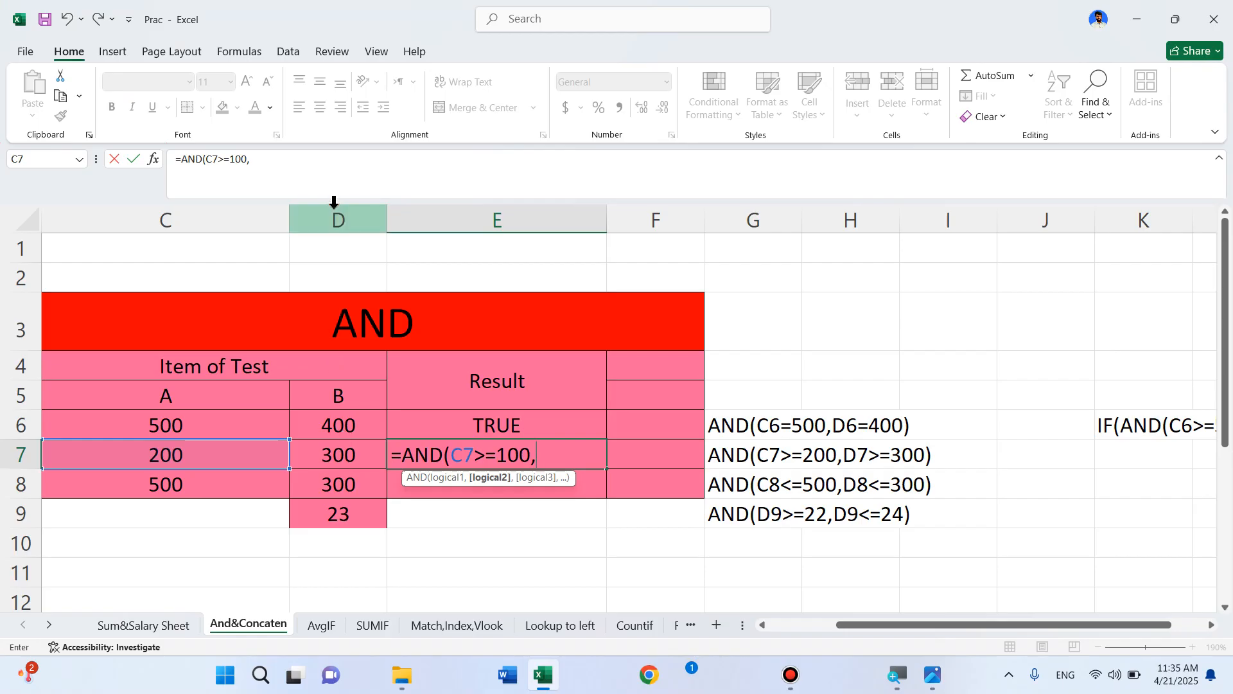
Add D7>=300 as the second condition, giving =AND(C7>=100,D7>=300) returning TRUE
{"action": "left_click", "coordinate": [335, 455]}
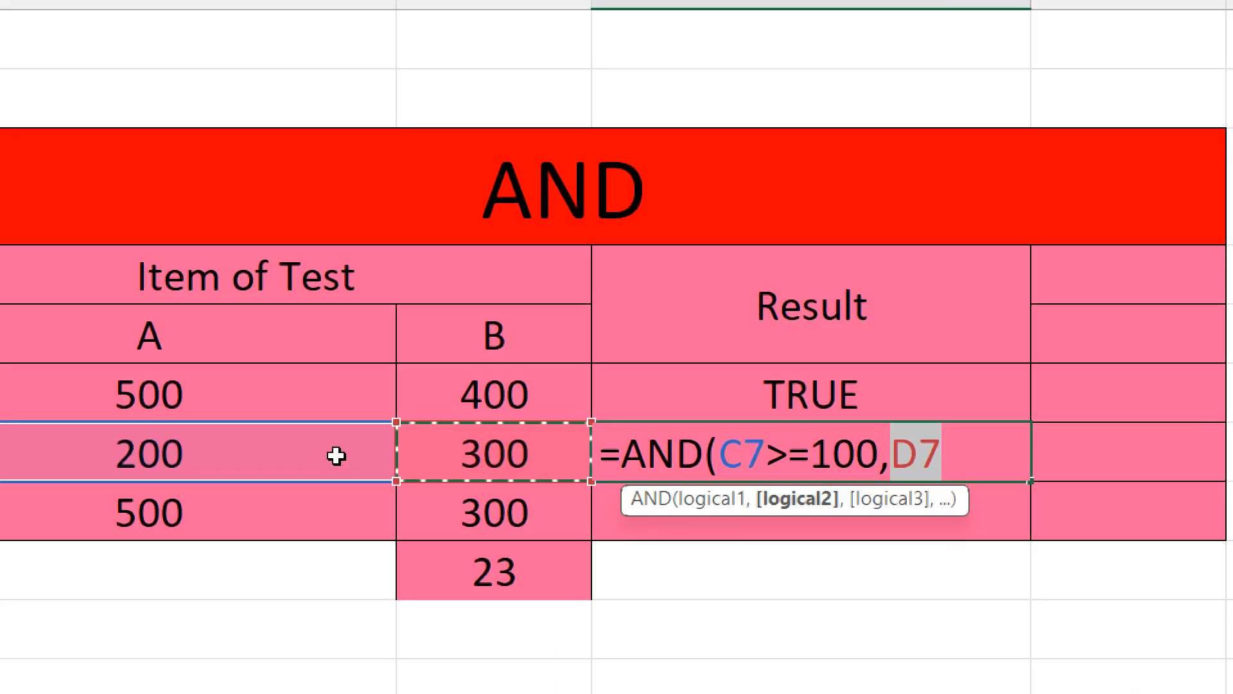
{"action": "left_click", "coordinate": [667, 448]}
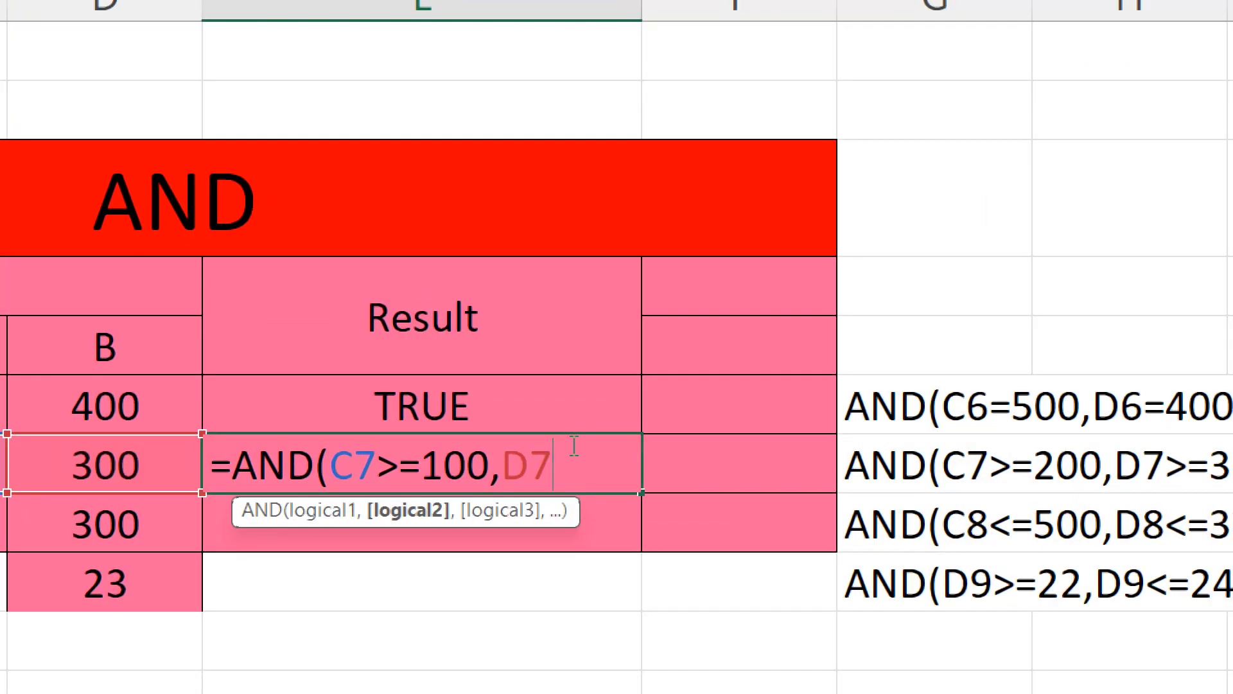
{"action": "type", "text": ">"}
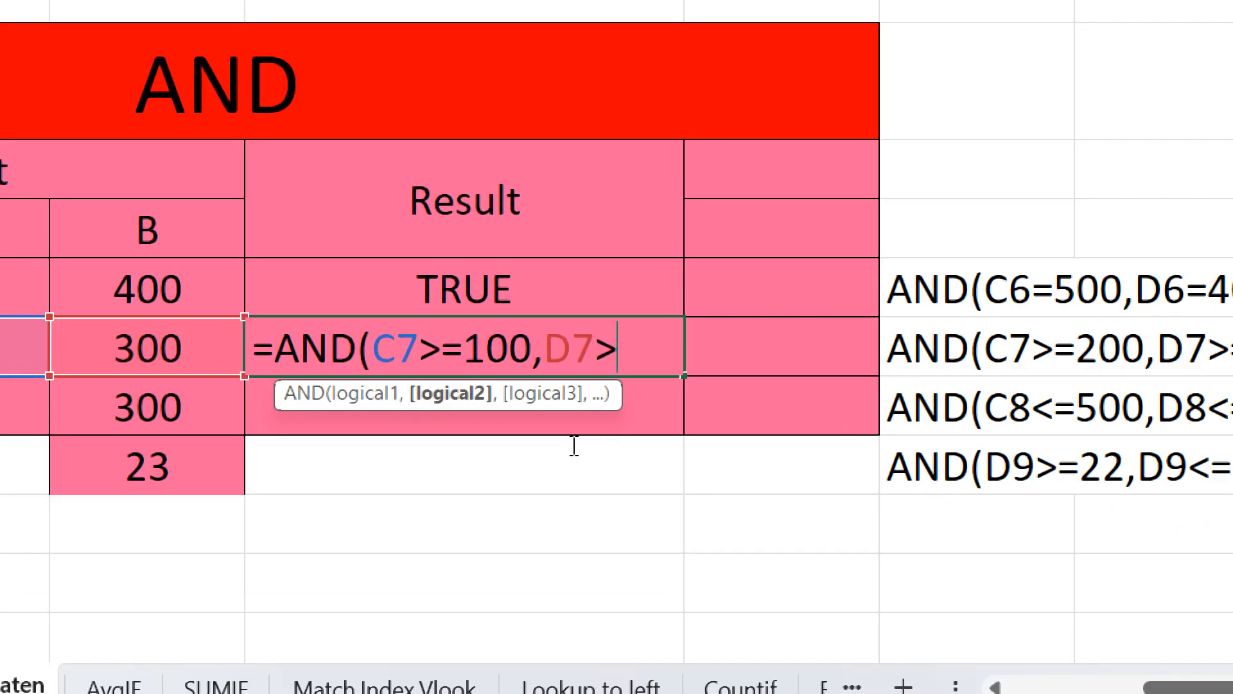
{"action": "type", "text": "="}
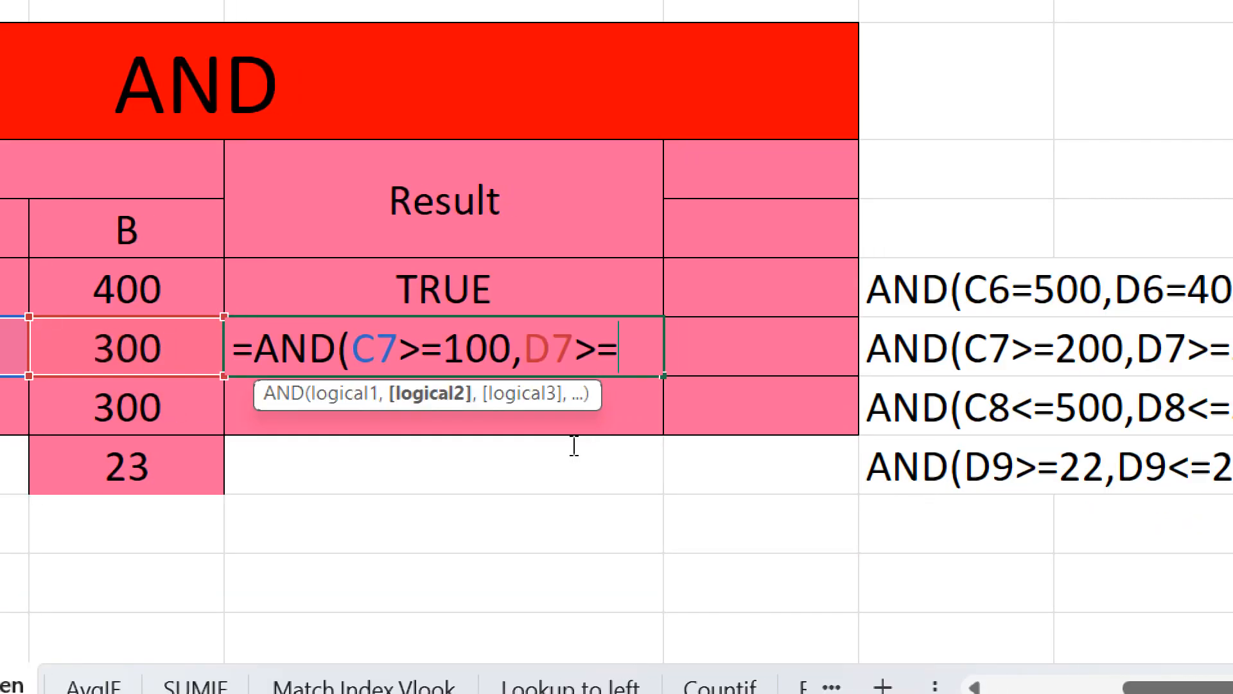
{"action": "type", "text": "300"}
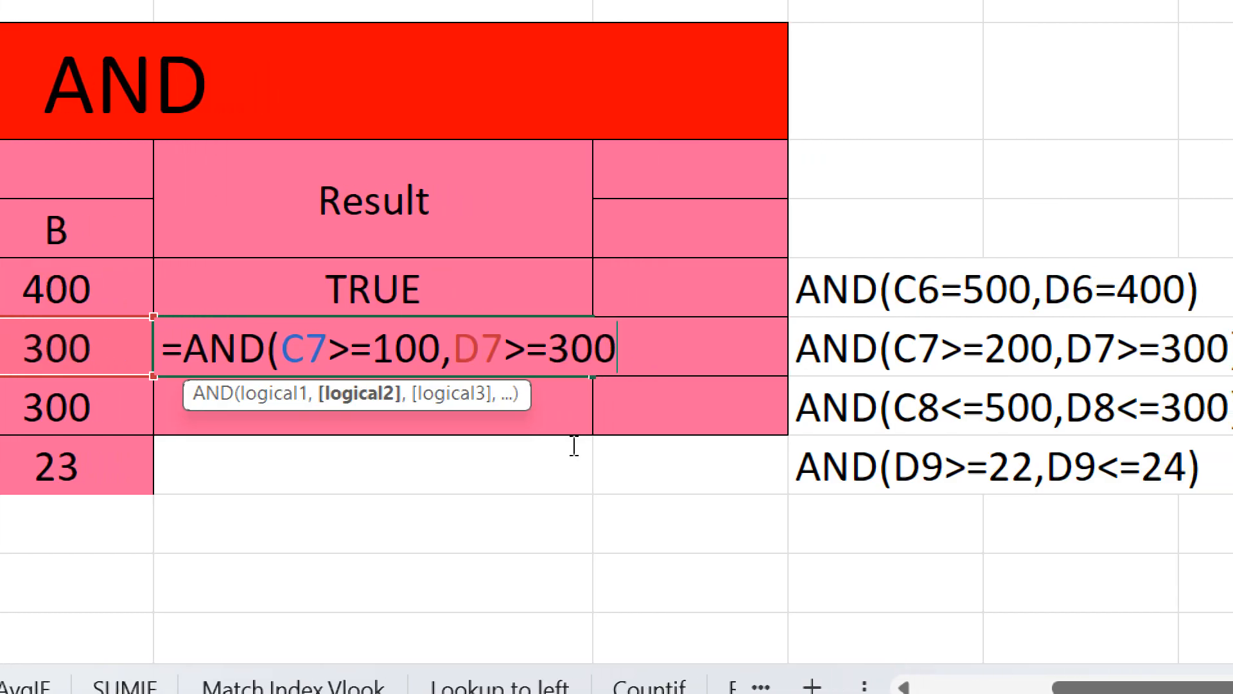
{"action": "type", "text": ")"}
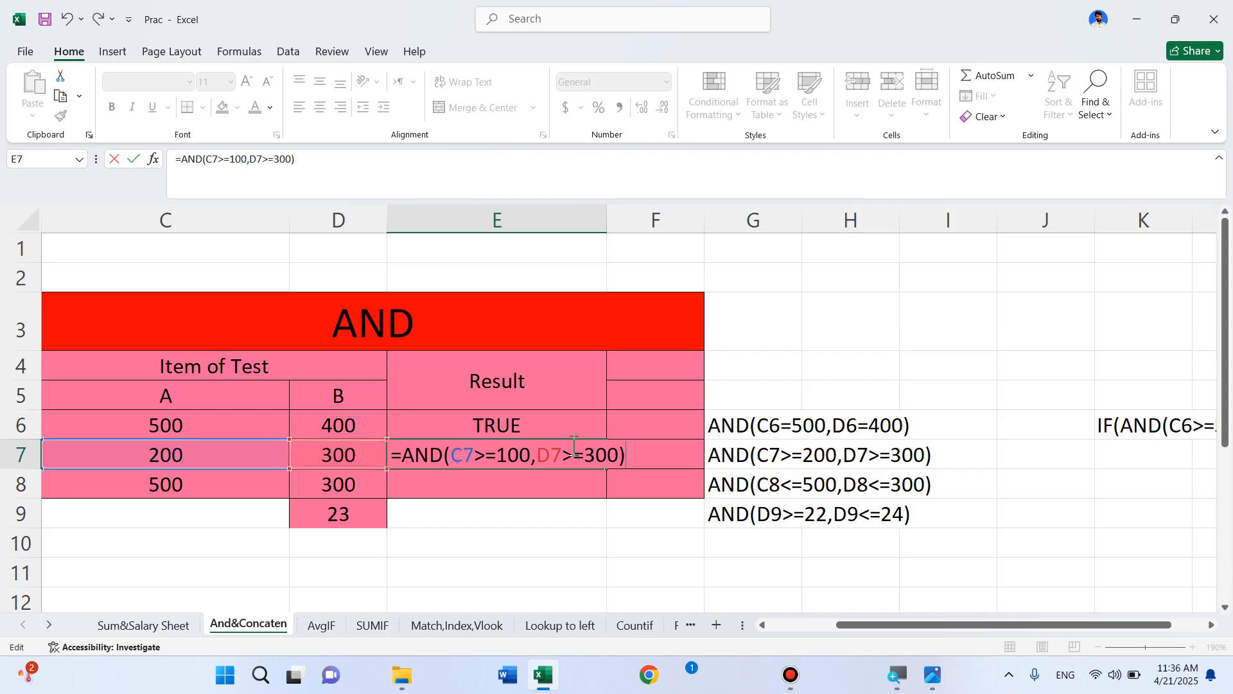
{"action": "key", "text": "Return"}
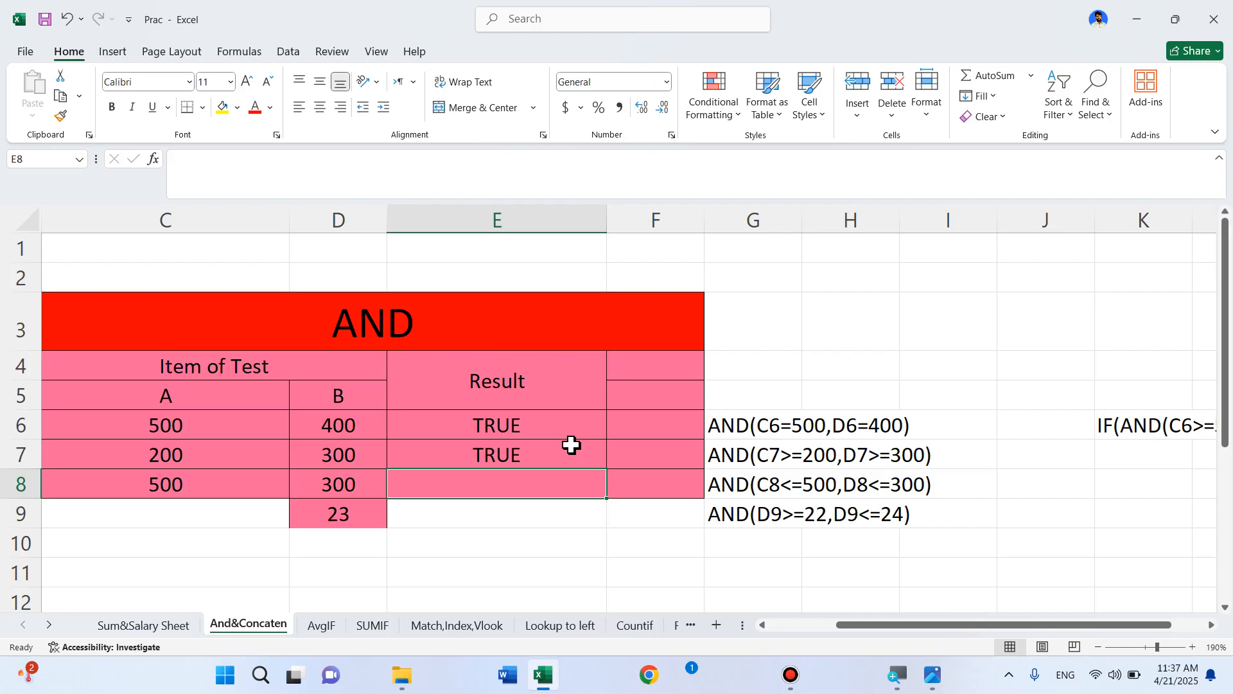
{"action": "left_click", "coordinate": [571, 444]}
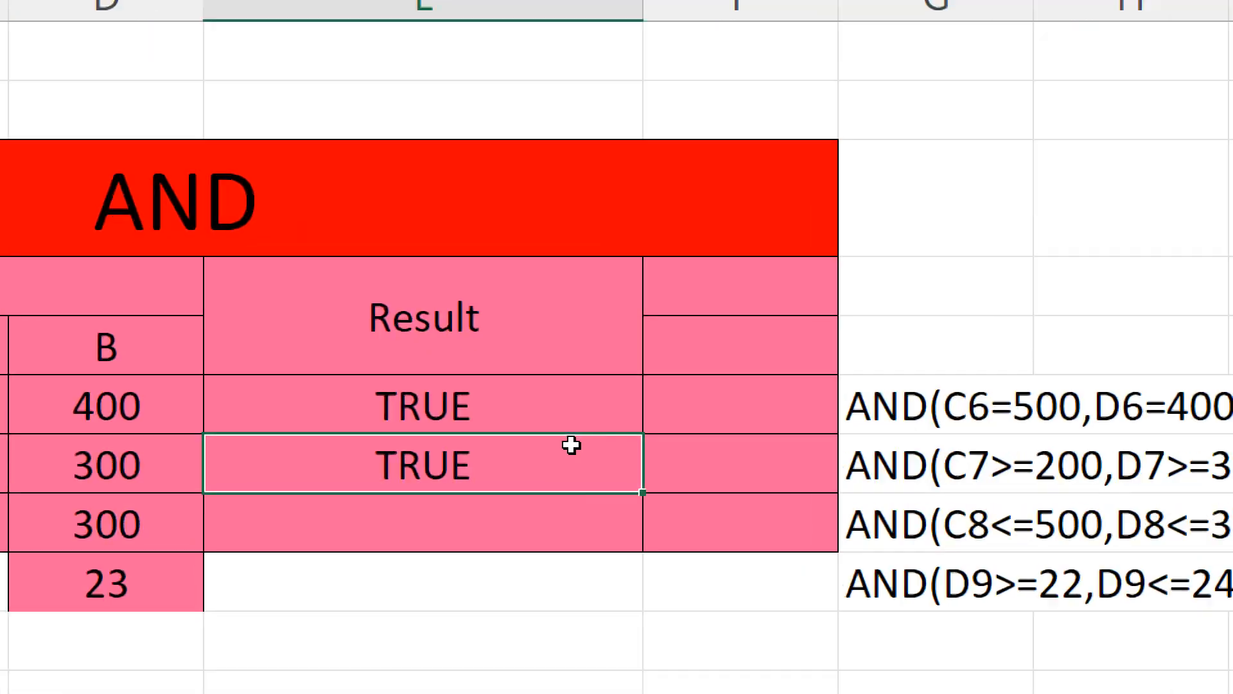
{"action": "double_click", "coordinate": [571, 445]}
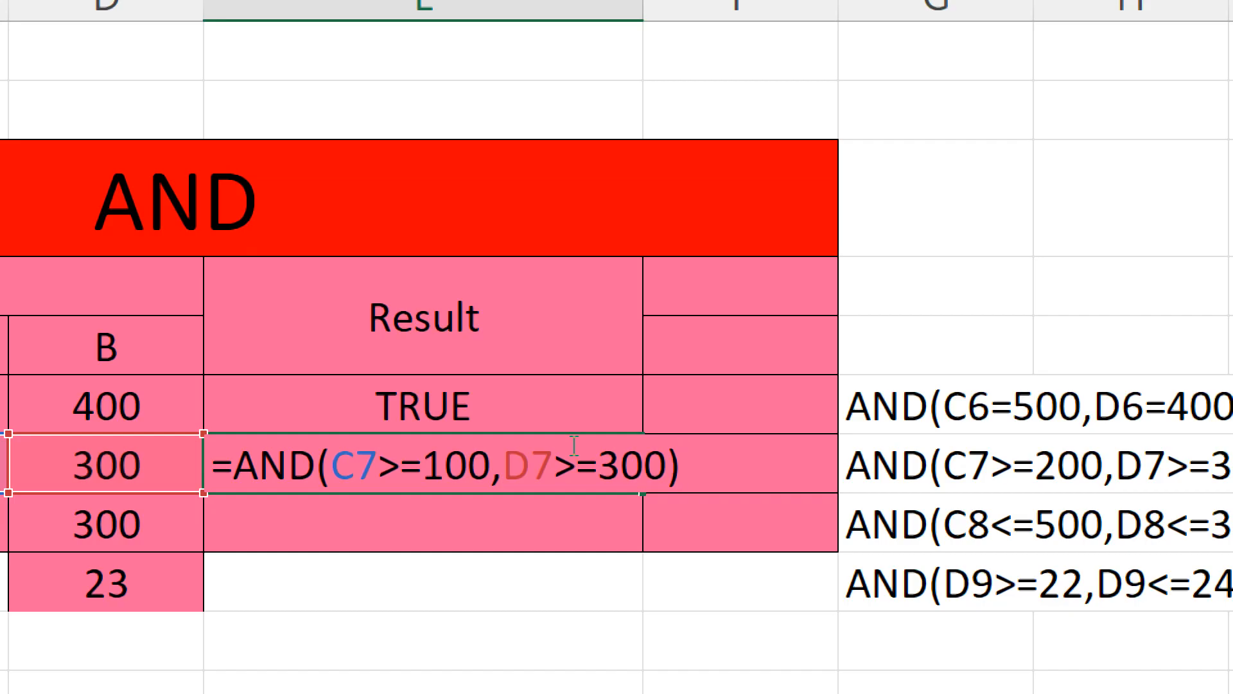
{"action": "key", "text": "Return"}
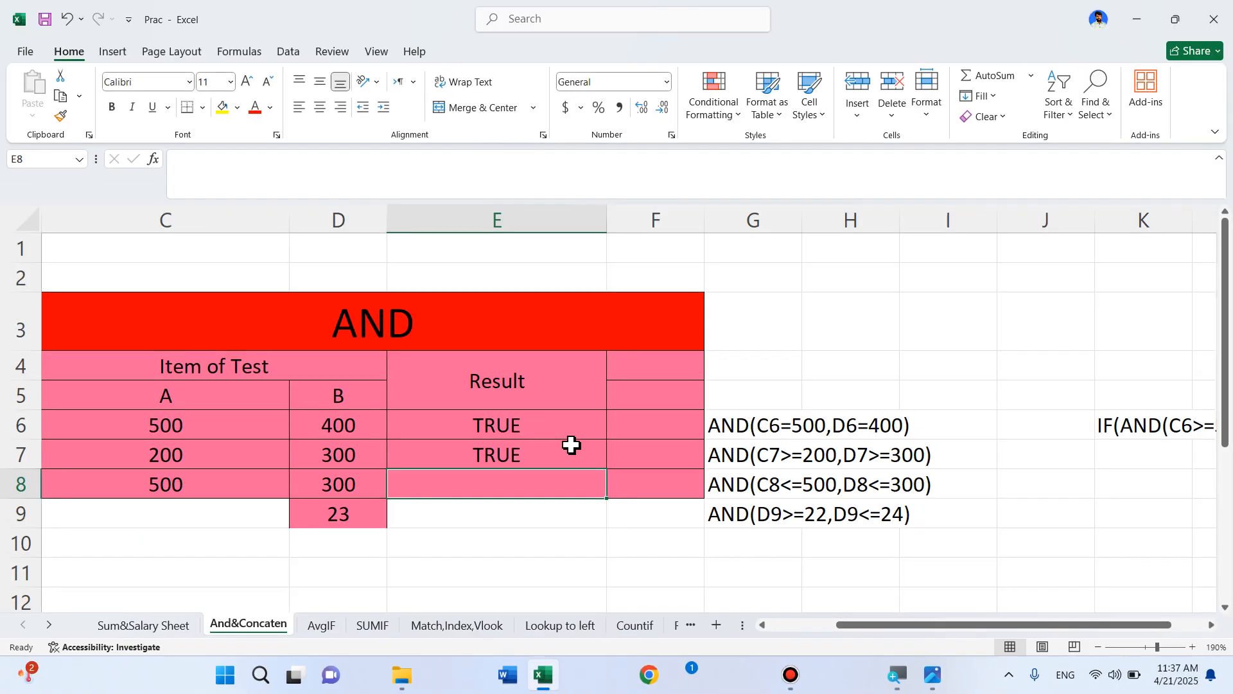
Enter =AND(C8<=600,D8<=300) in E8, which returns TRUE
{"action": "type", "text": "=and"}
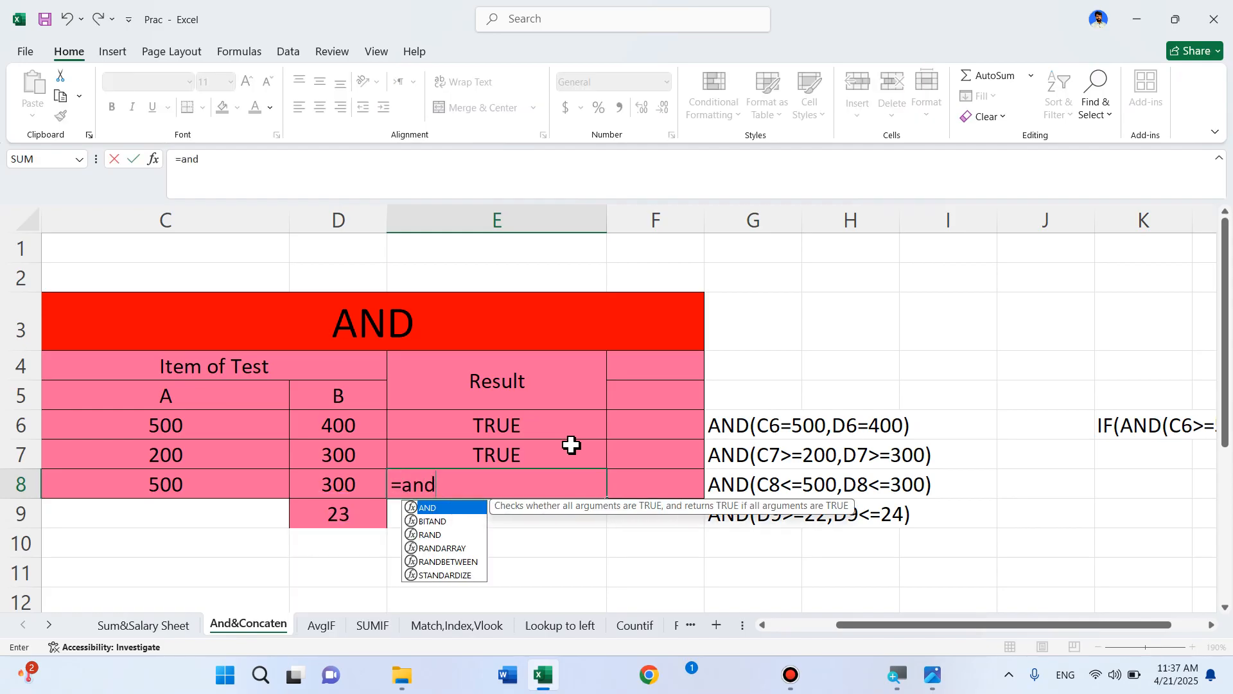
{"action": "double_click", "coordinate": [442, 509]}
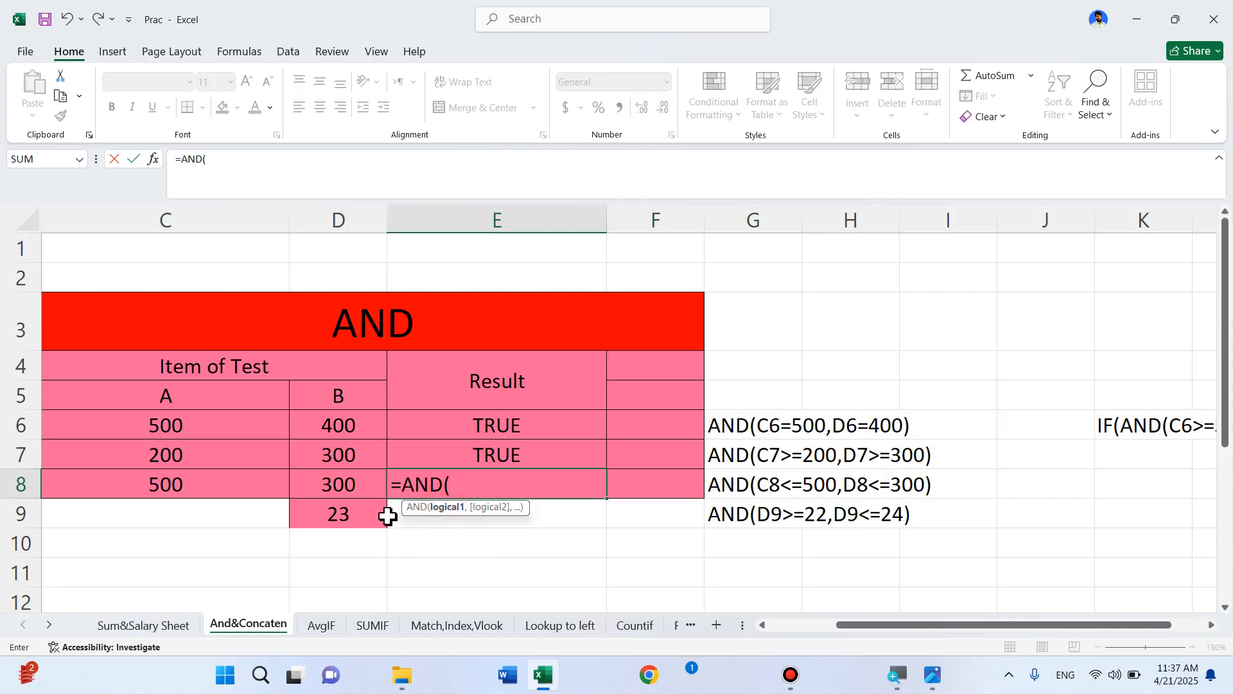
{"action": "left_click", "coordinate": [178, 483]}
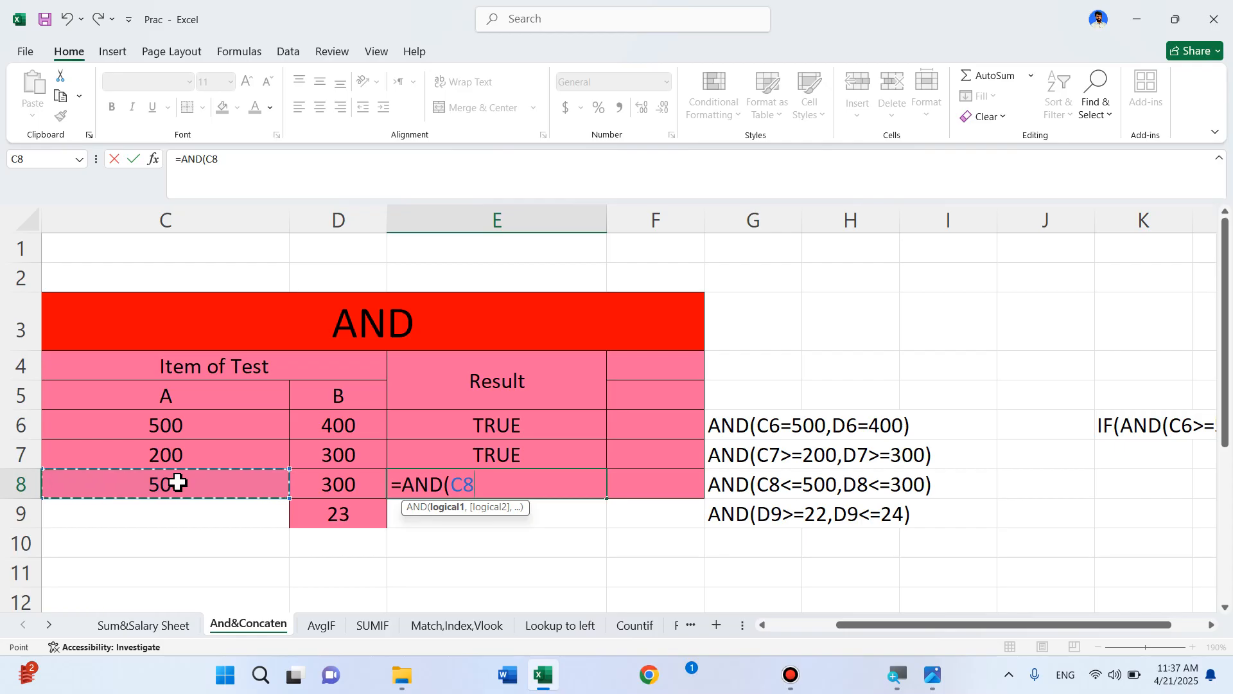
{"action": "type", "text": "<"}
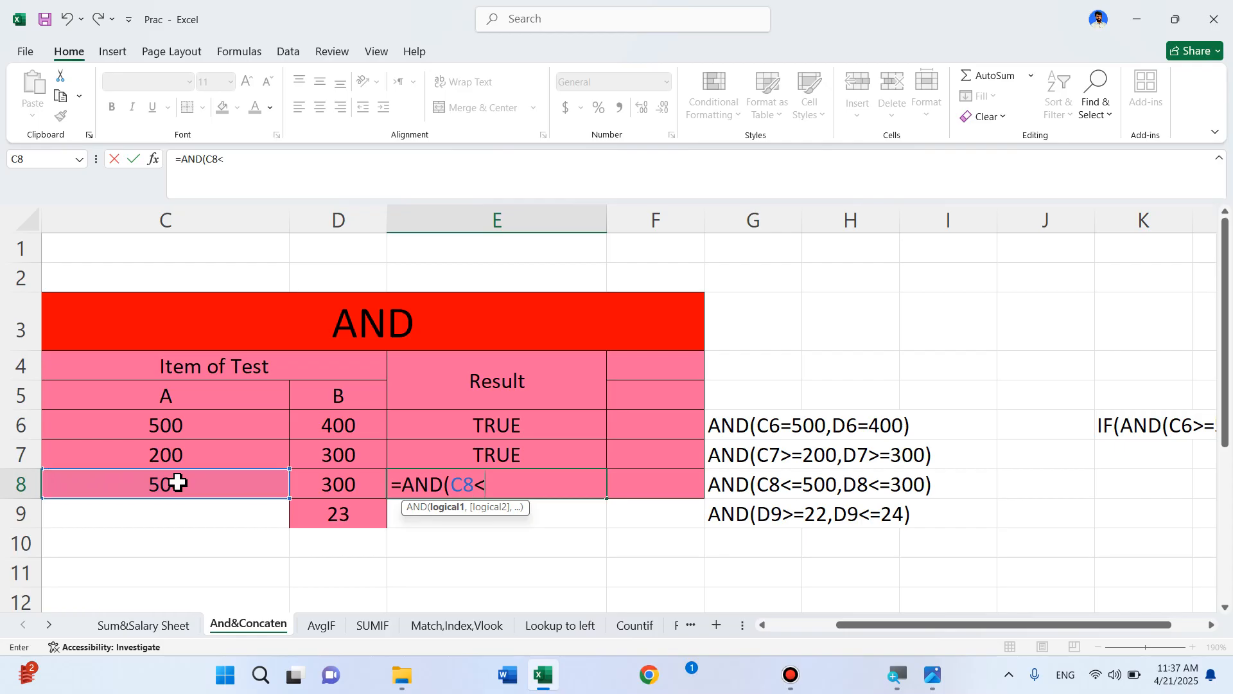
{"action": "type", "text": "=600"}
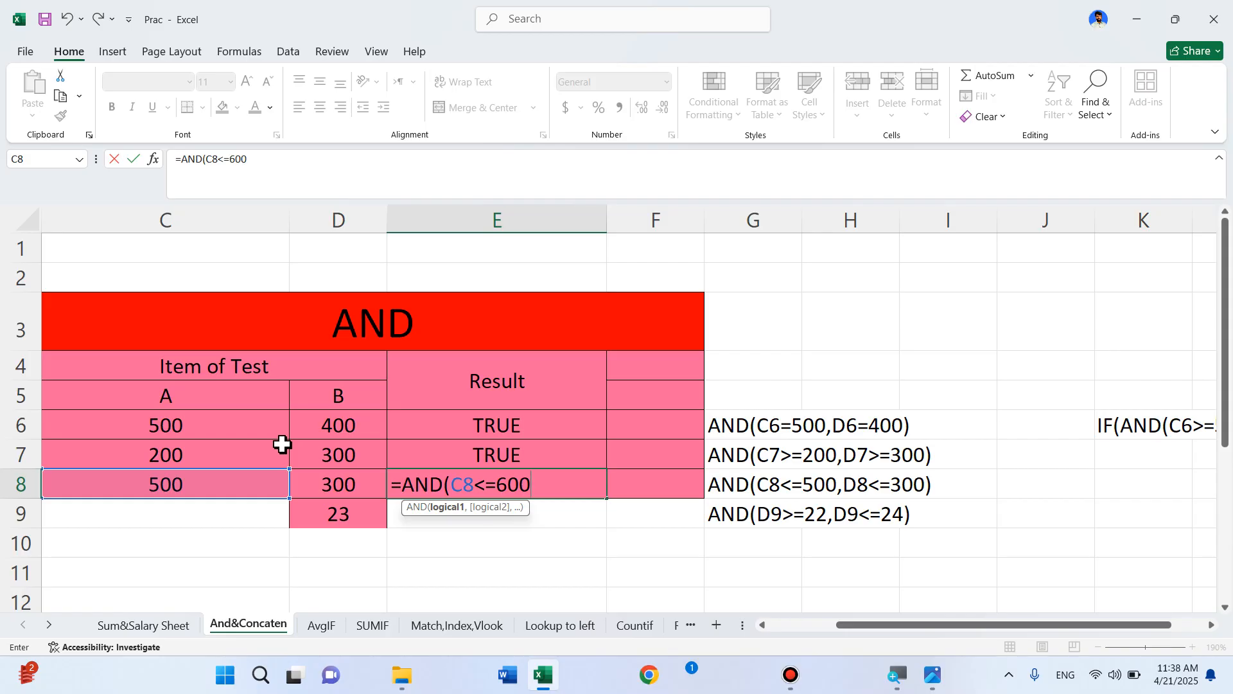
{"action": "type", "text": ","}
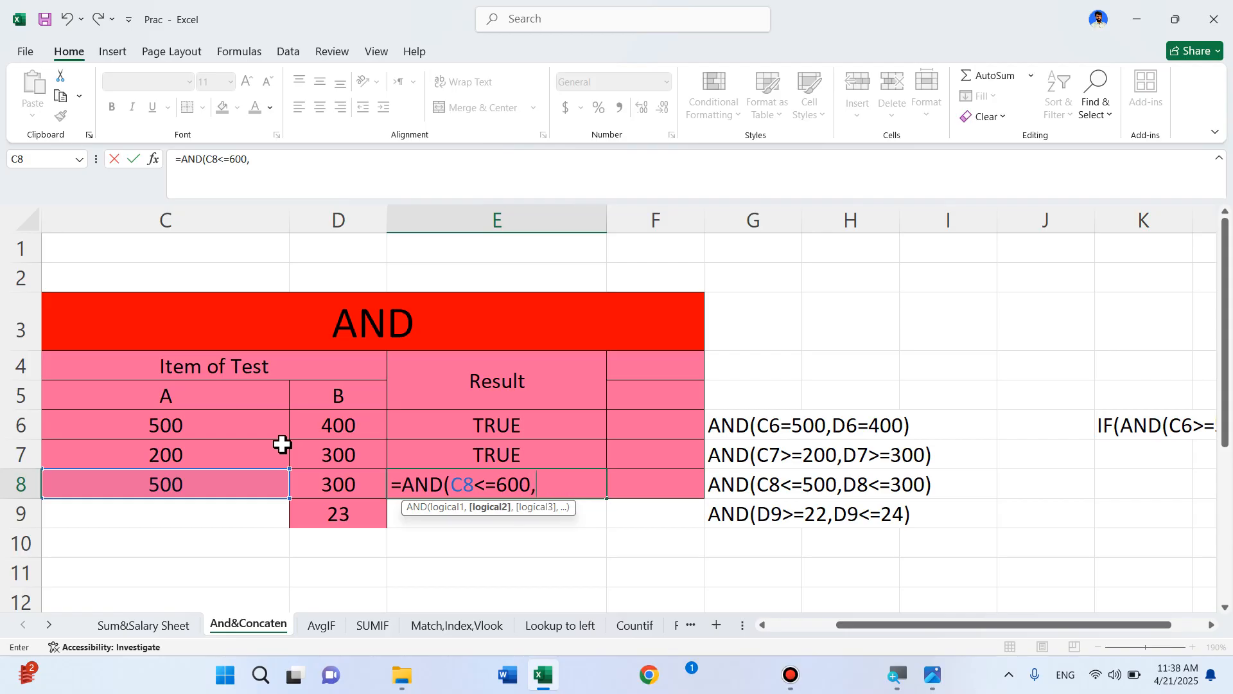
{"action": "left_click", "coordinate": [344, 485]}
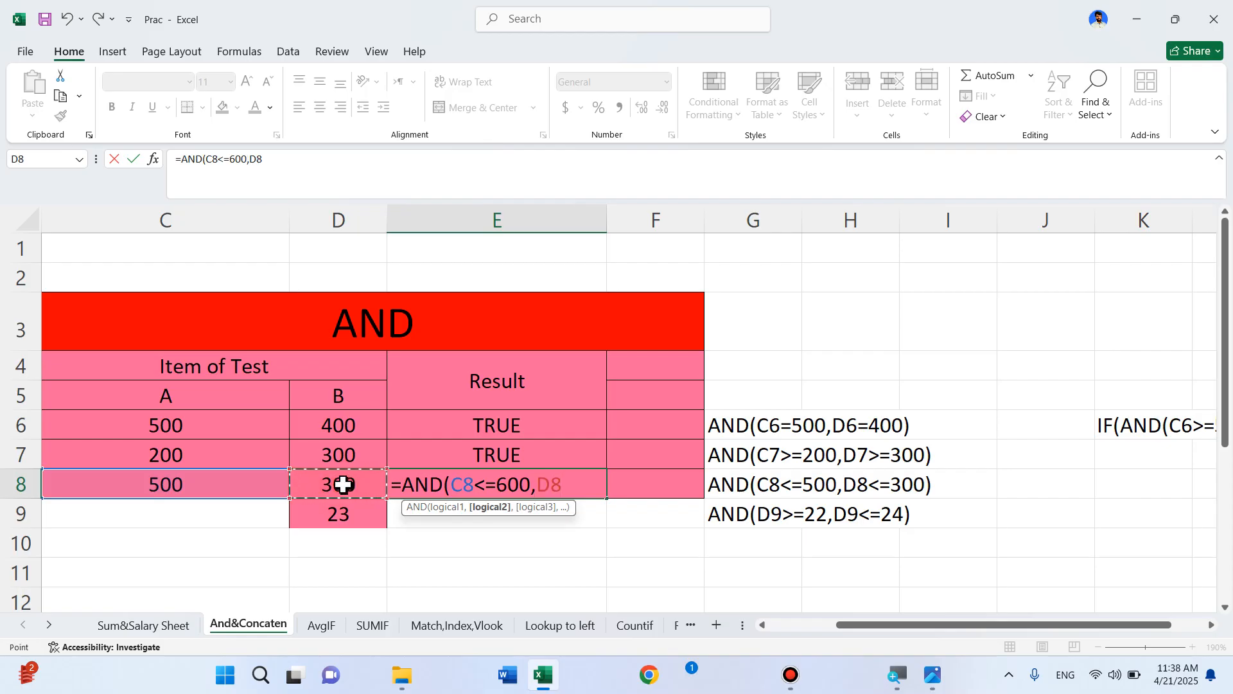
{"action": "type", "text": "<=300"}
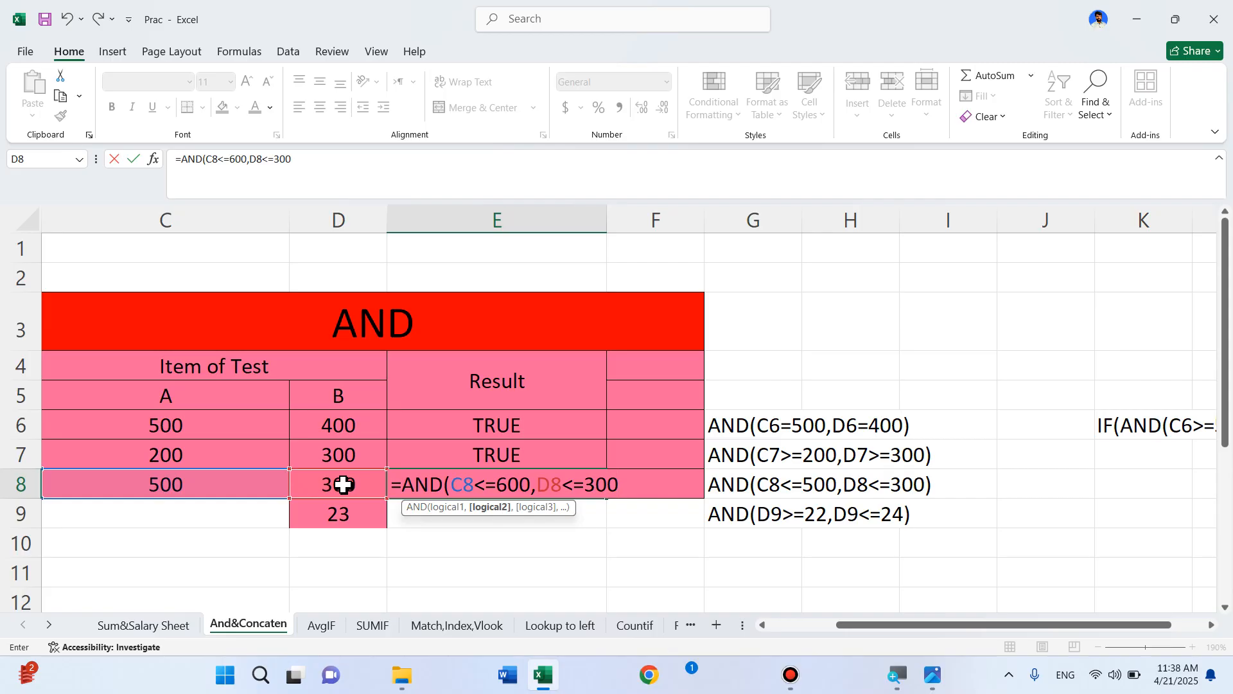
{"action": "type", "text": ")"}
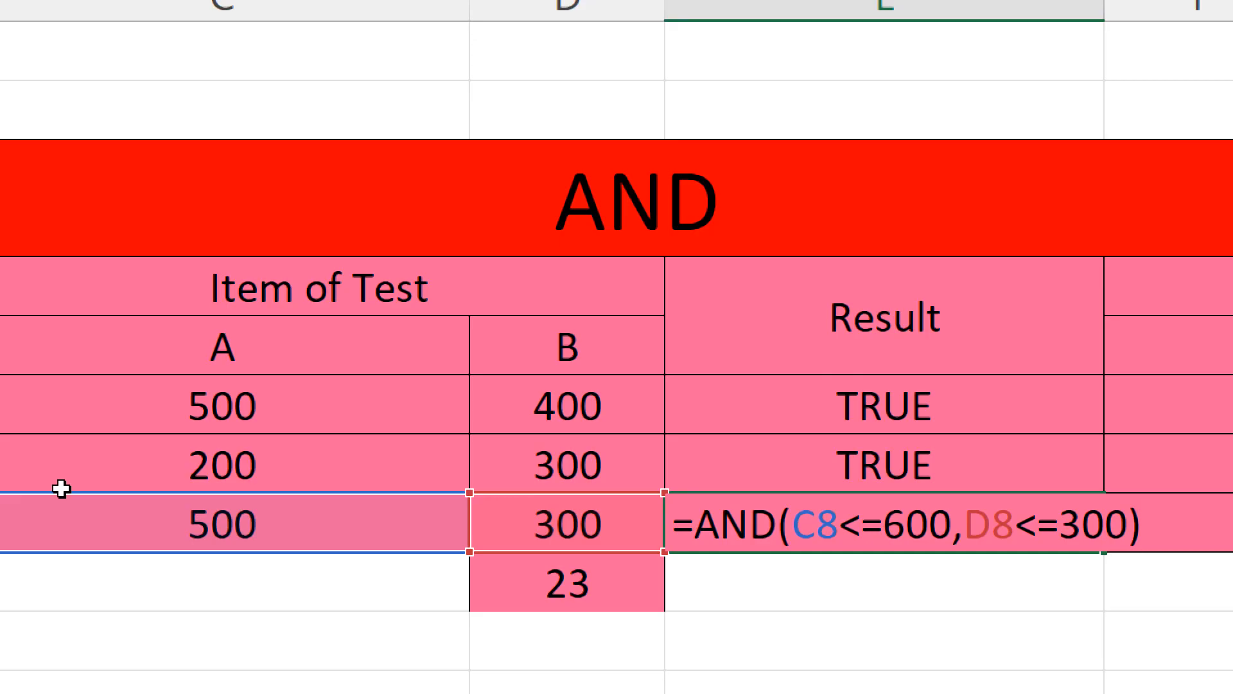
{"action": "key", "text": "Return"}
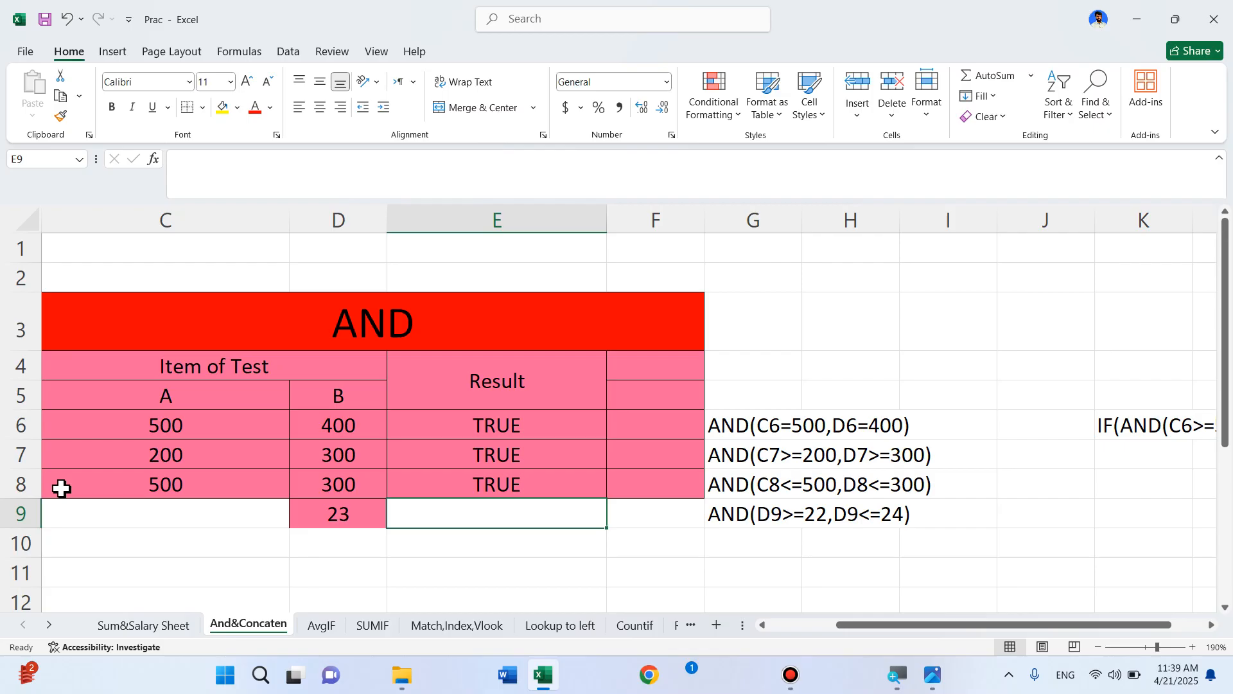
Enter =AND(D9>22,D9<24) in E9 to test whether 23 lies between 22 and 24
{"action": "type", "text": "=and"}
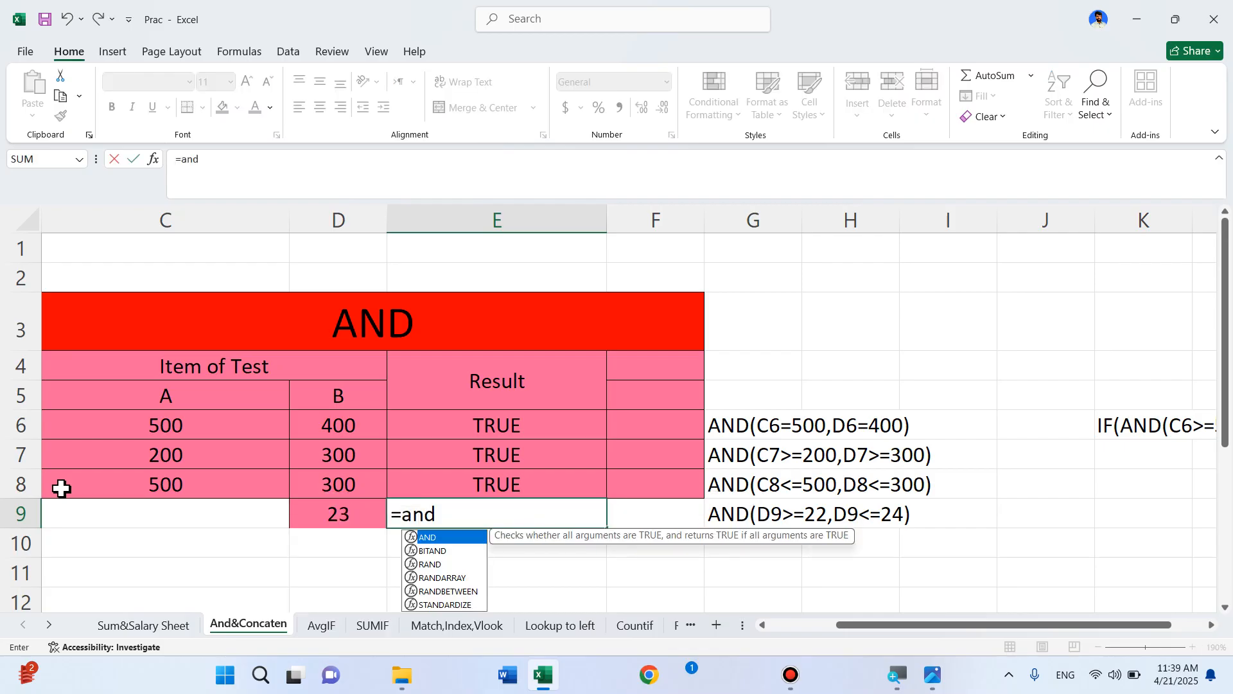
{"action": "double_click", "coordinate": [434, 539]}
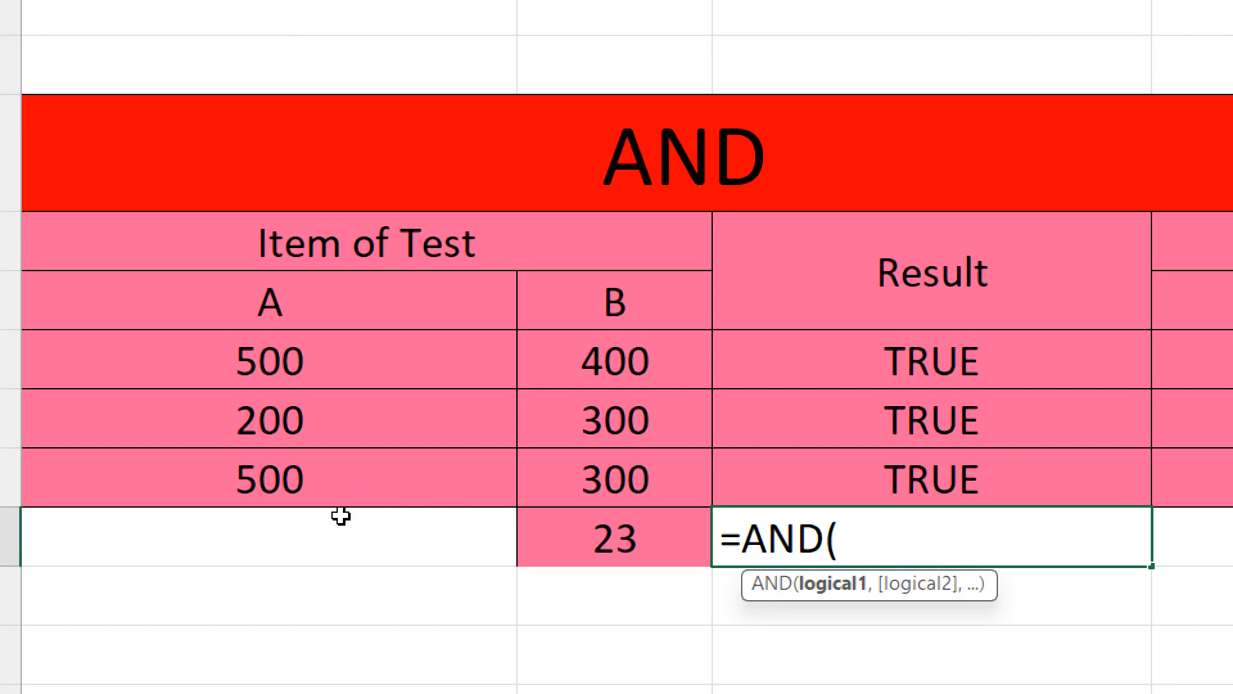
{"action": "key", "text": "Left"}
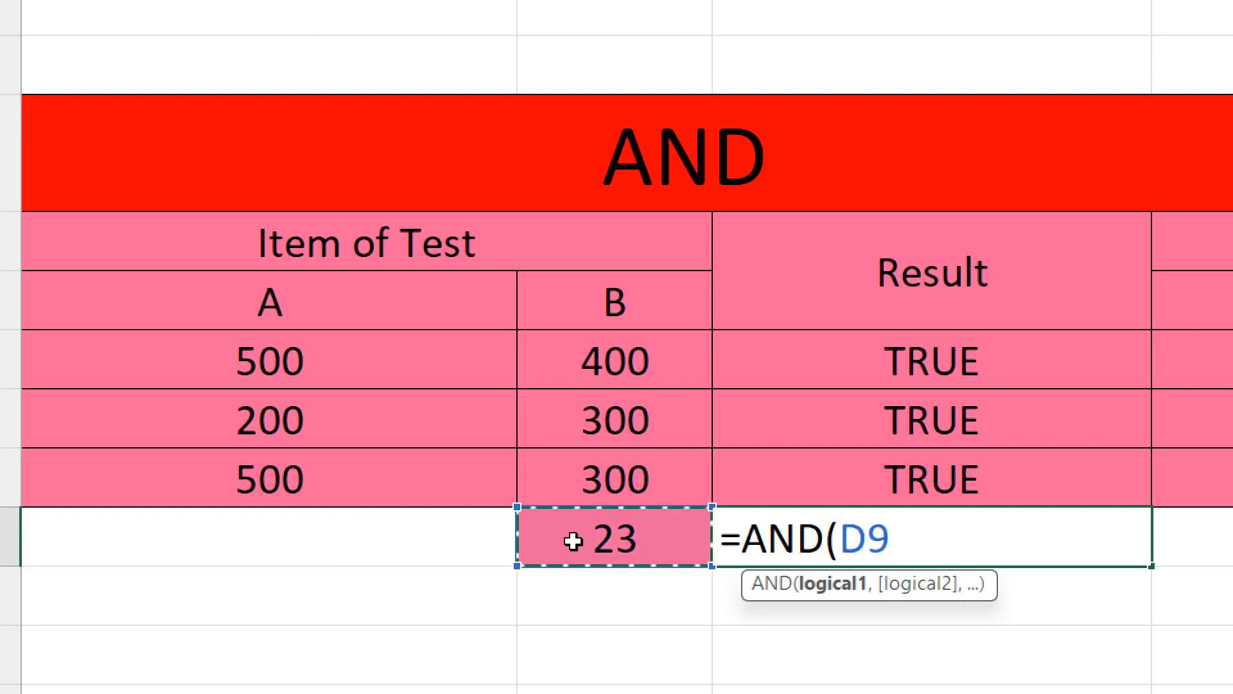
{"action": "type", "text": ">"}
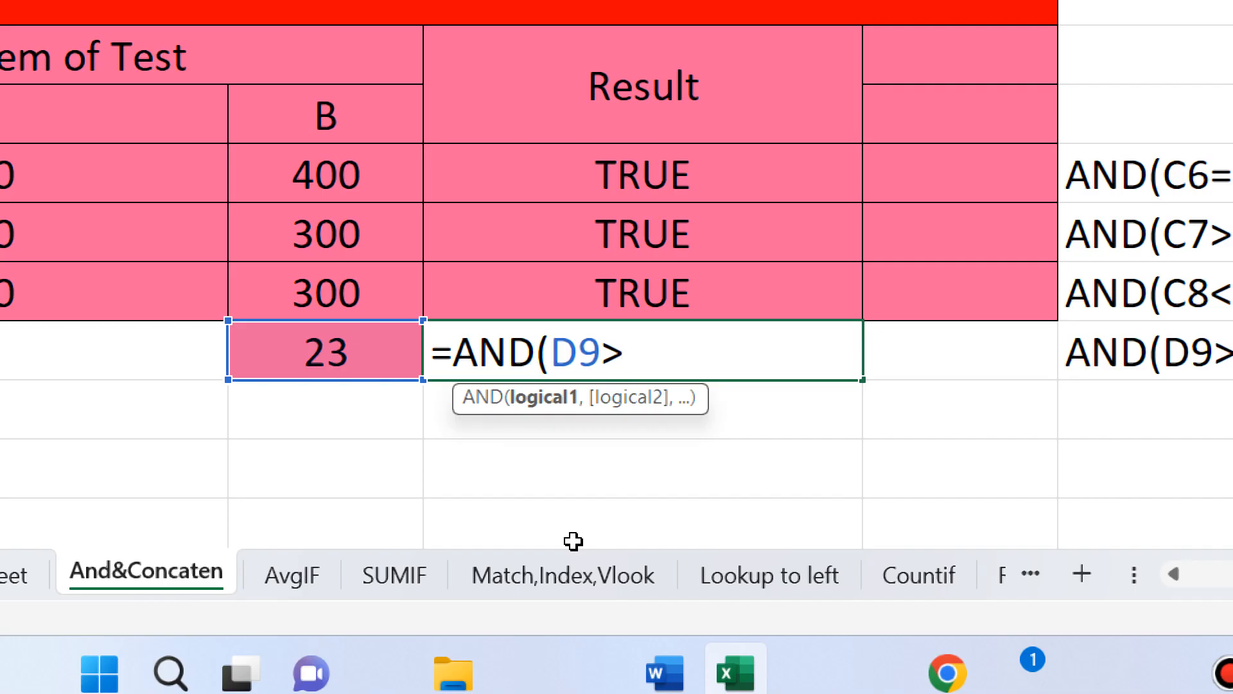
{"action": "type", "text": "22"}
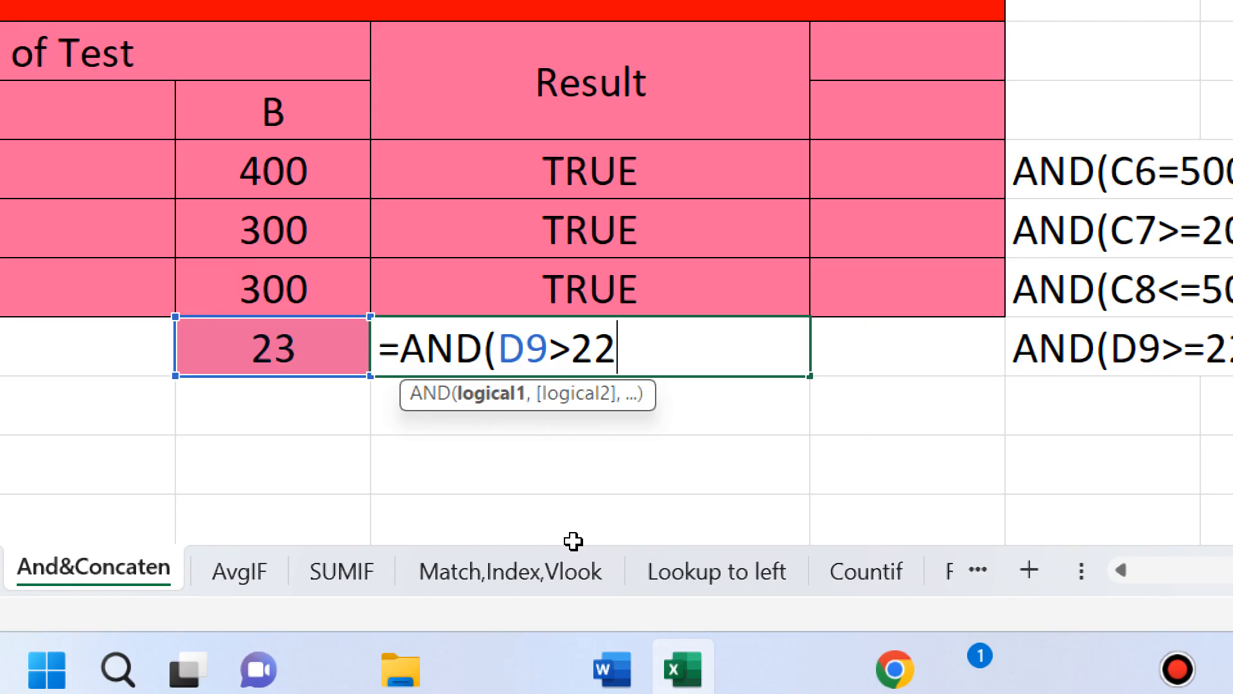
{"action": "type", "text": ","}
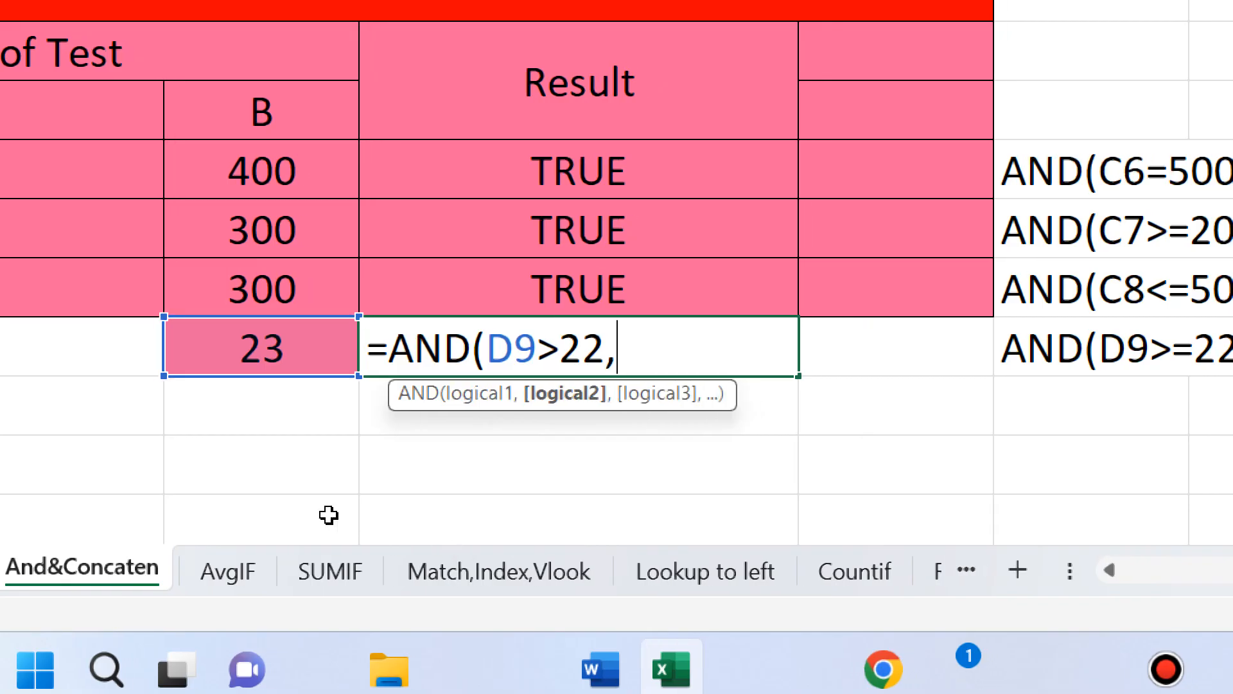
{"action": "key", "text": "Left"}
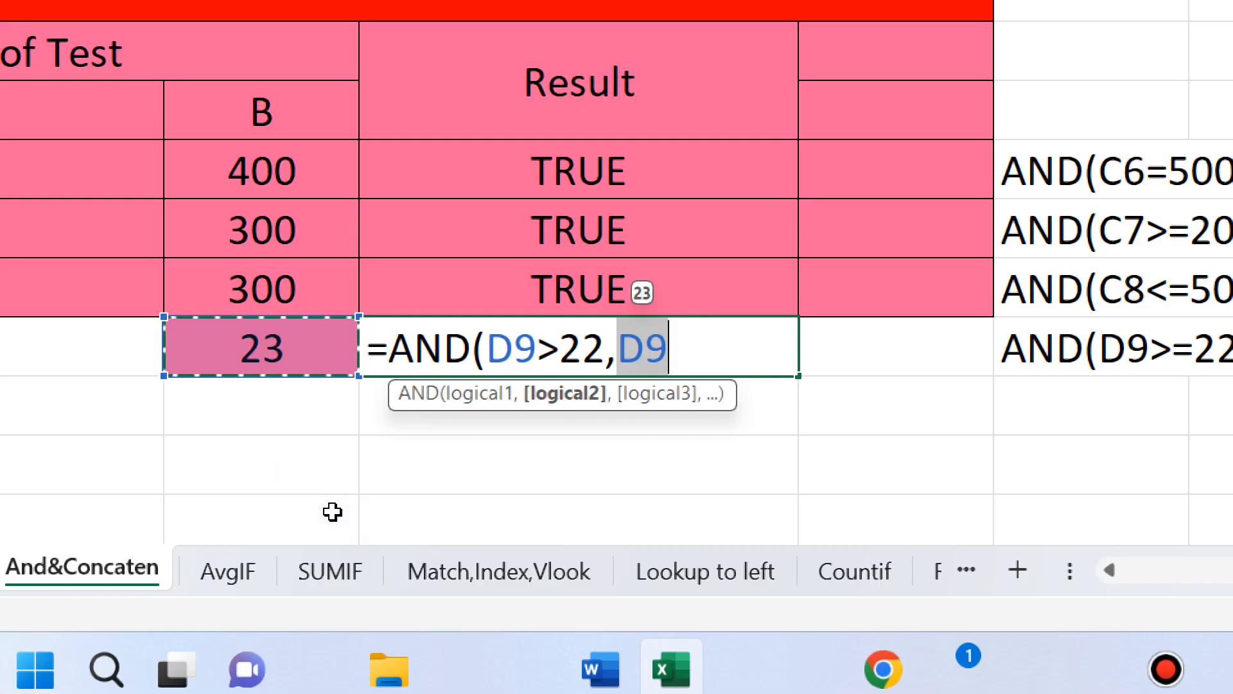
{"action": "type", "text": "<"}
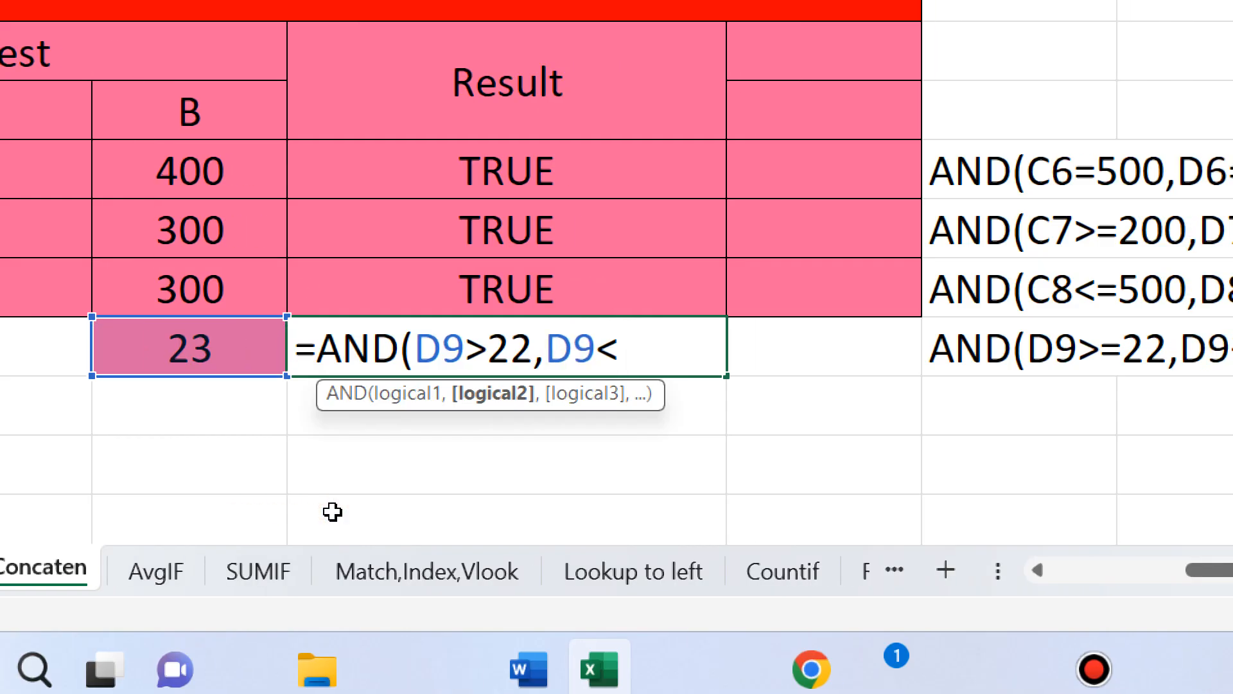
{"action": "type", "text": "24"}
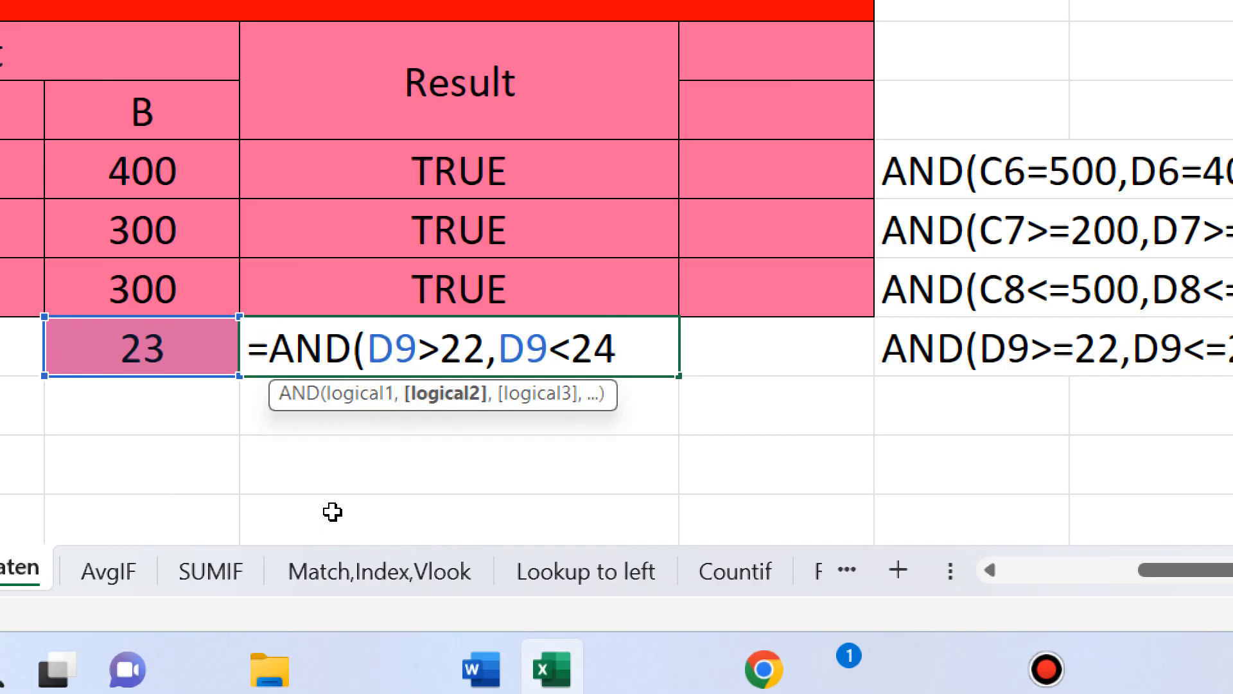
{"action": "type", "text": ")"}
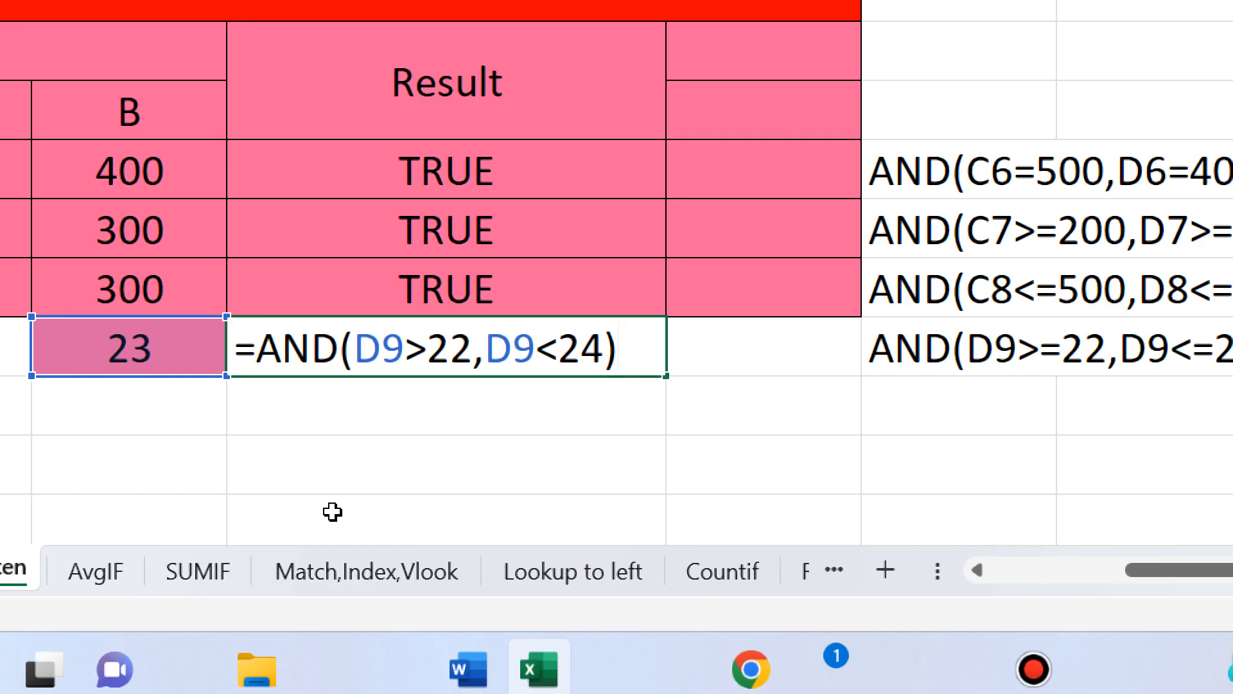
{"action": "key", "text": "Return"}
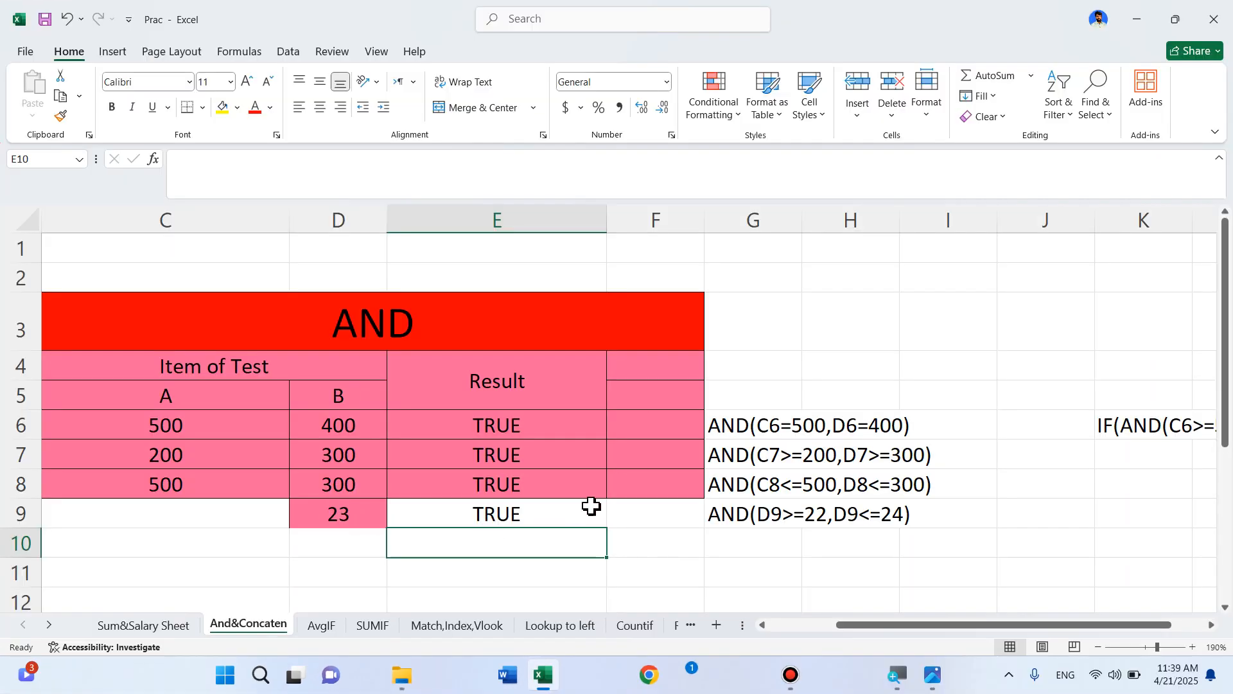
In E11, type =IF(AND(C6>=500,D6>=400) using references to C6 and D6
{"action": "left_click", "coordinate": [528, 577]}
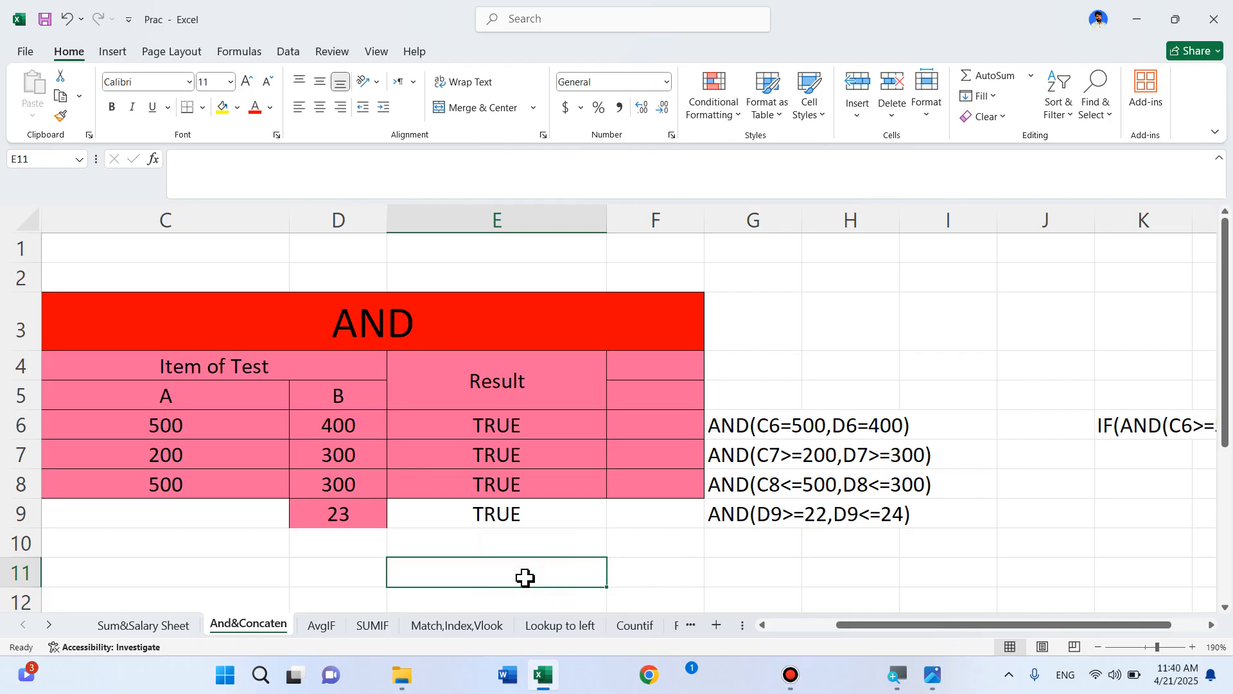
{"action": "type", "text": "=if"}
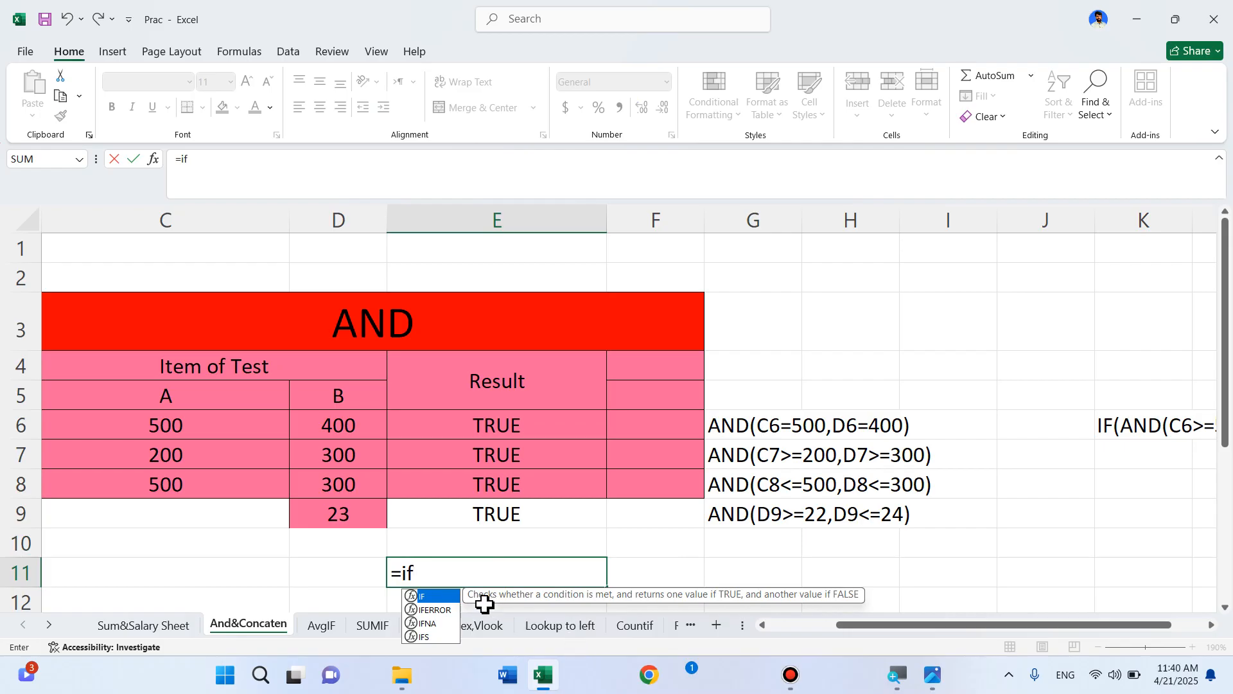
{"action": "double_click", "coordinate": [434, 599]}
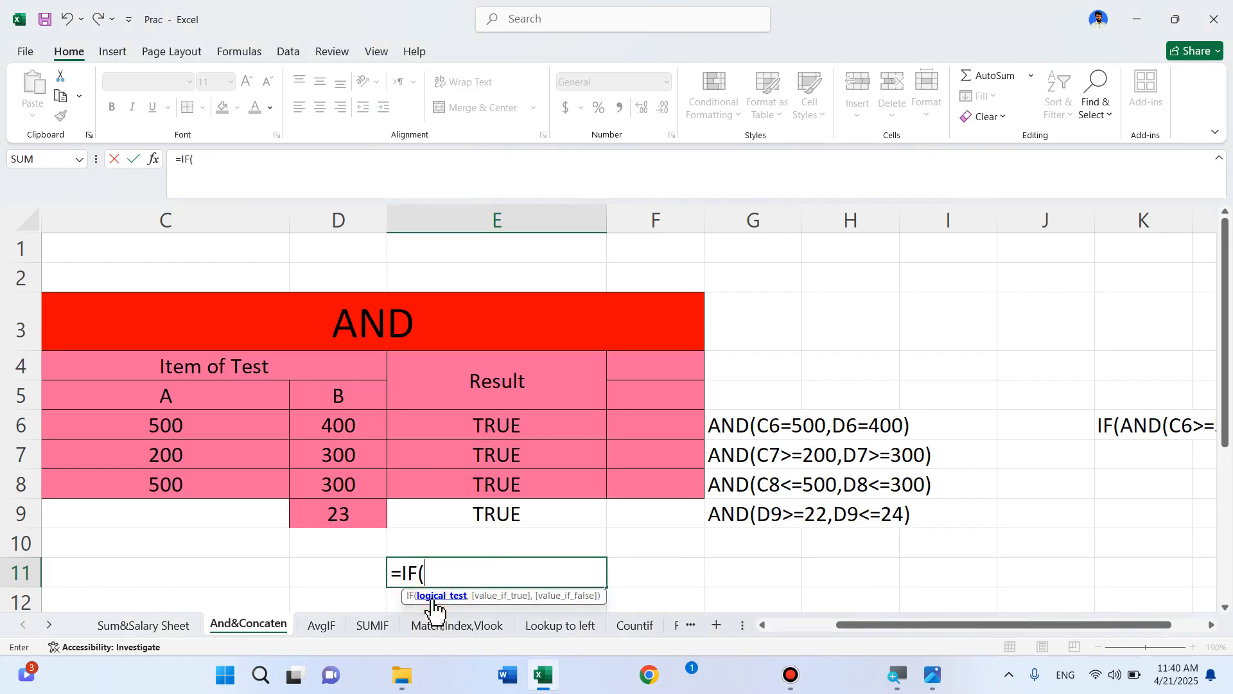
{"action": "type", "text": "and"}
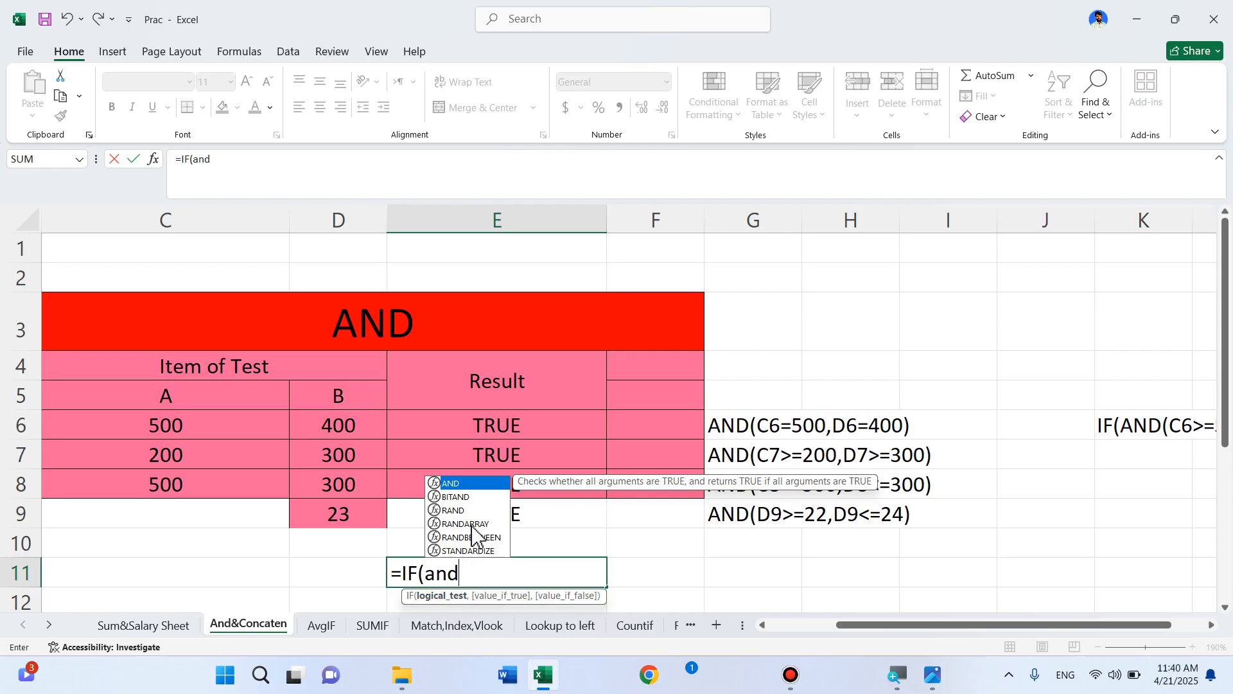
{"action": "double_click", "coordinate": [462, 484]}
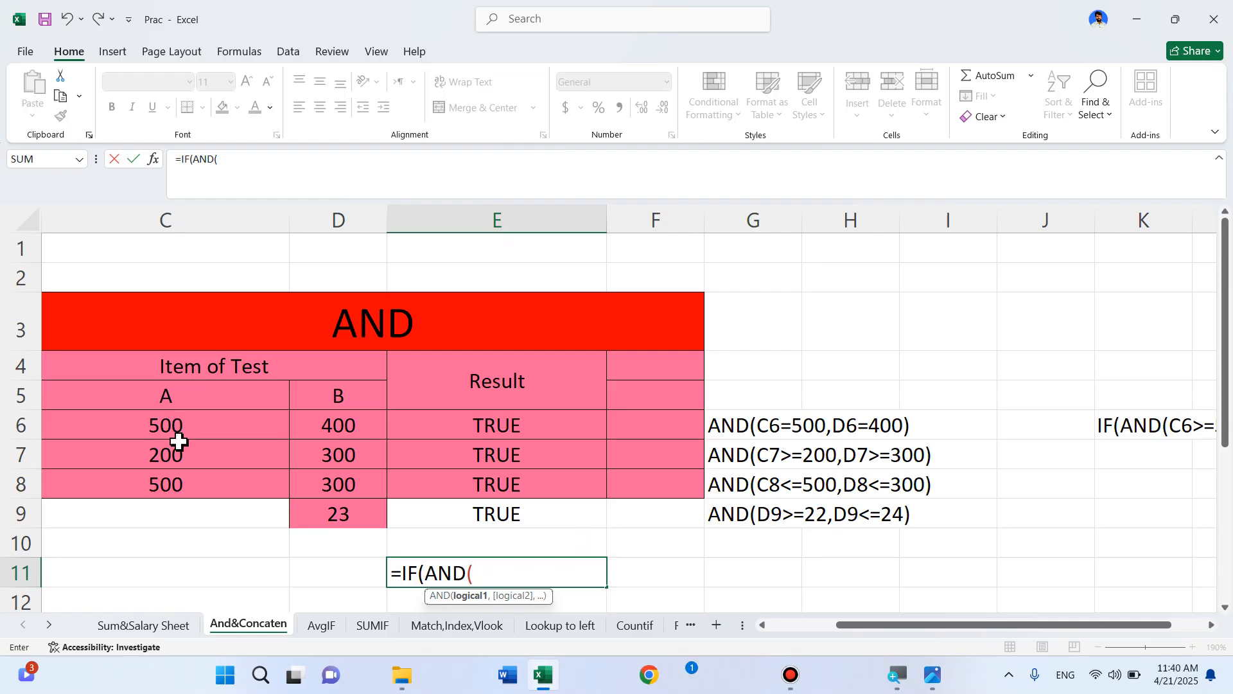
{"action": "left_click", "coordinate": [177, 426]}
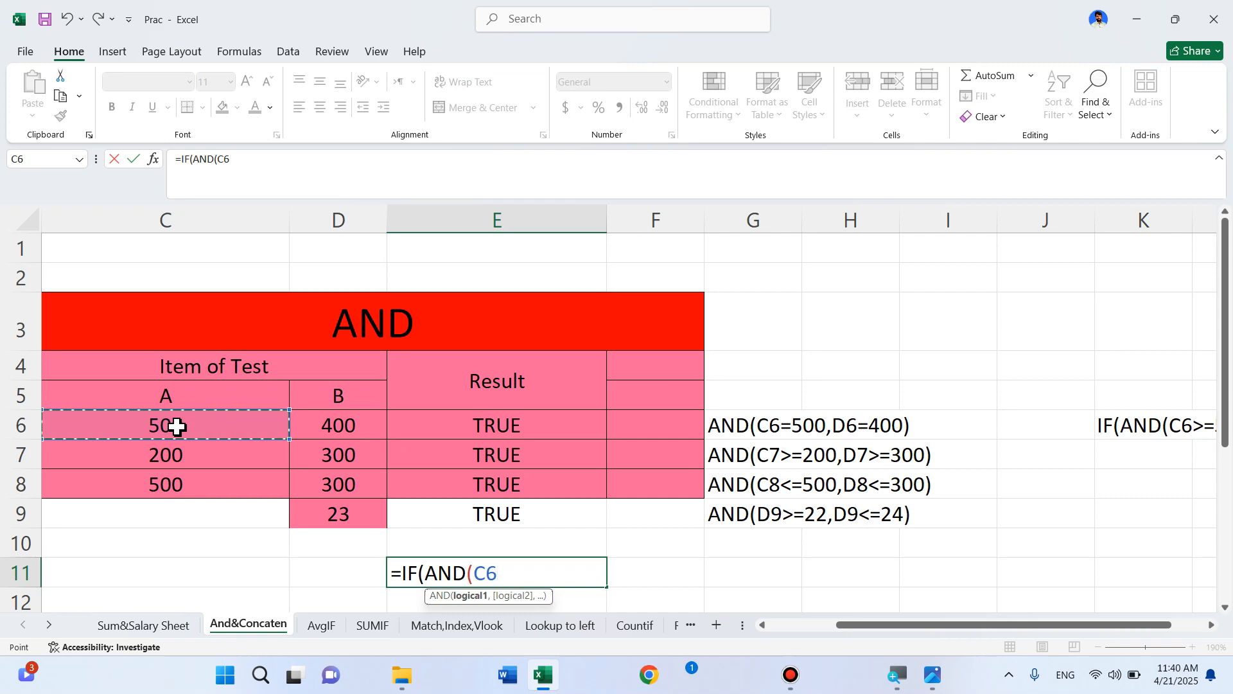
{"action": "key", "text": "super"}
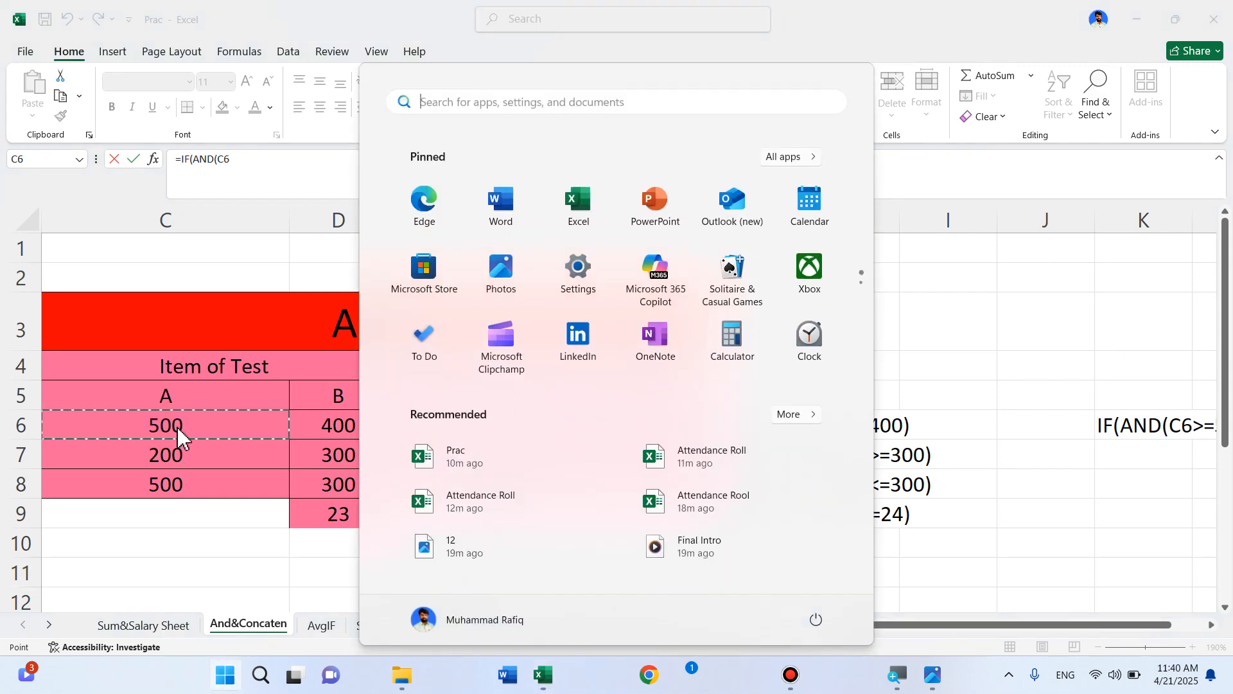
{"action": "key", "text": "super"}
{"action": "type", "text": ">"}
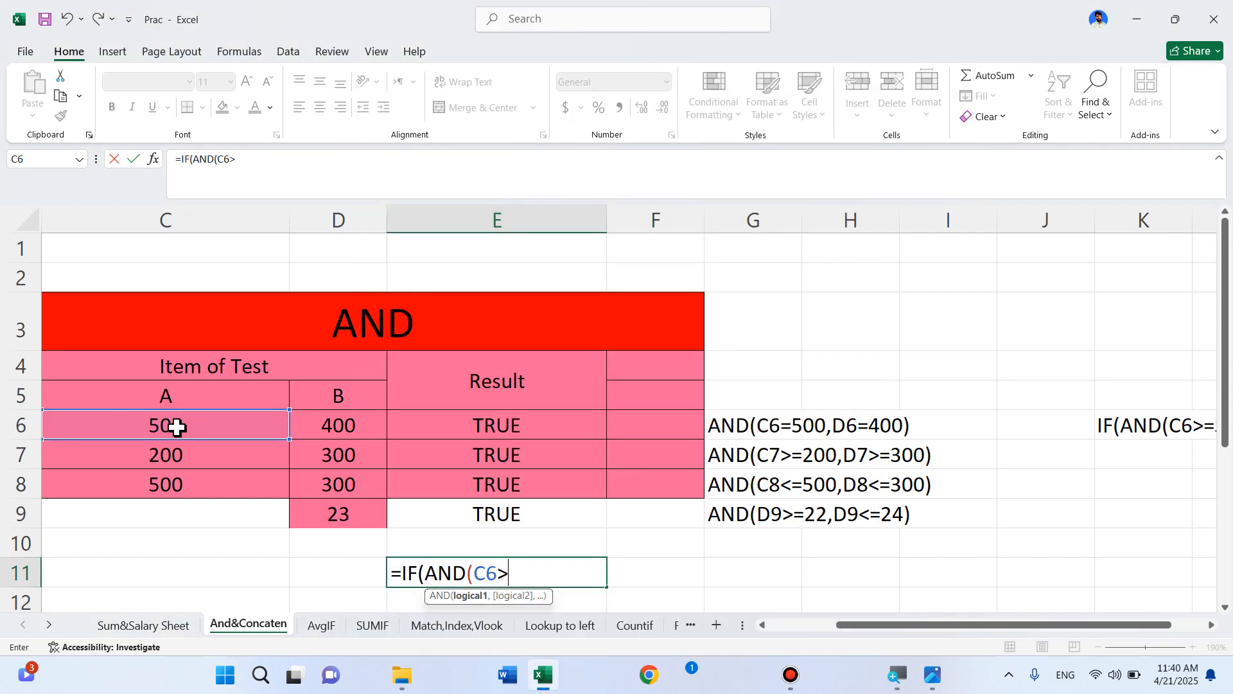
{"action": "type", "text": "=500,"}
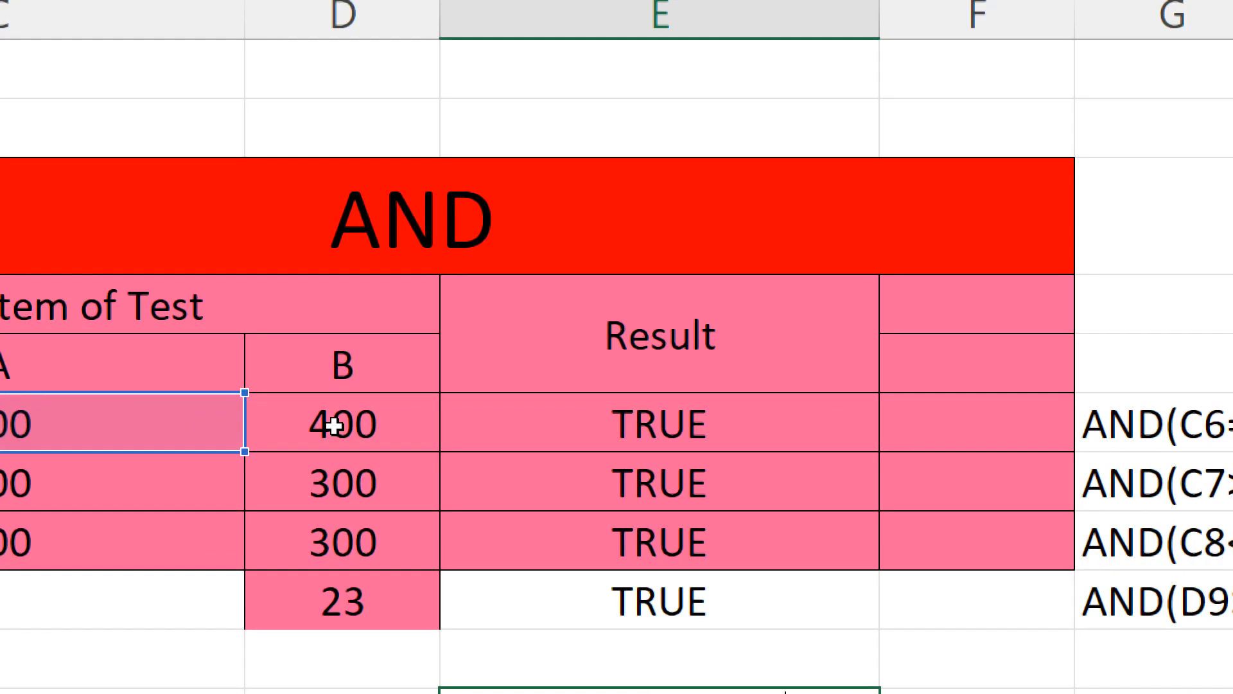
{"action": "left_click", "coordinate": [334, 426]}
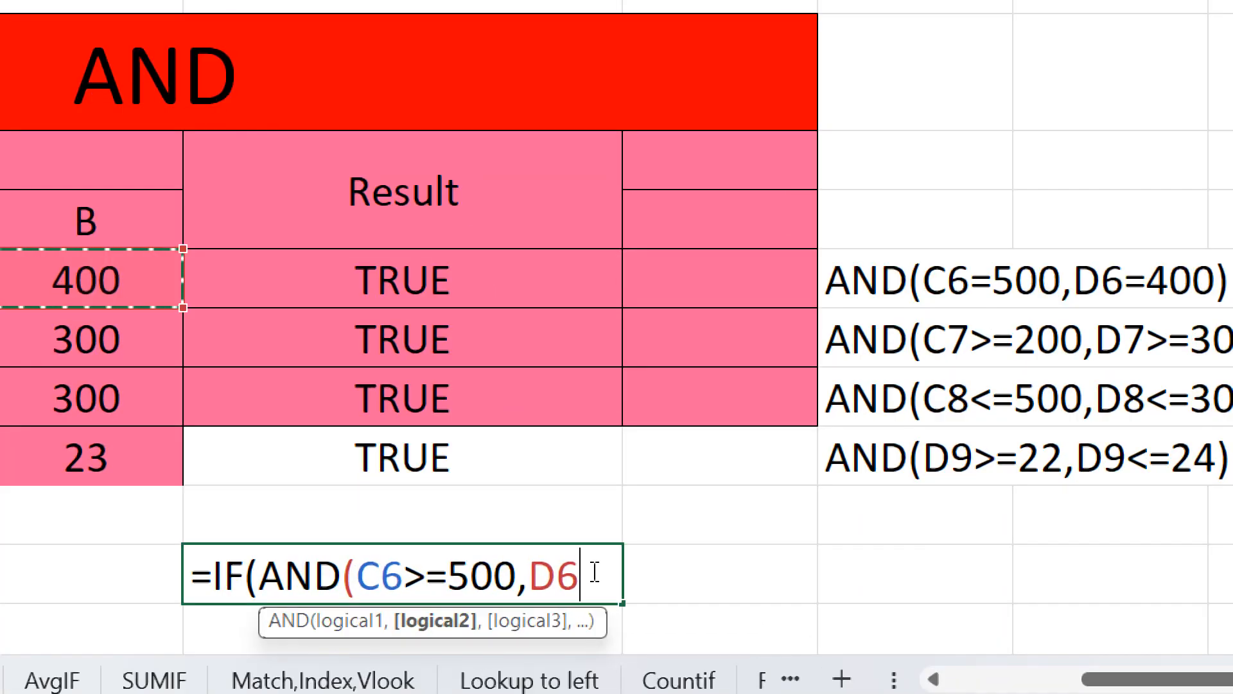
{"action": "type", "text": ">"}
{"action": "type", "text": "="}
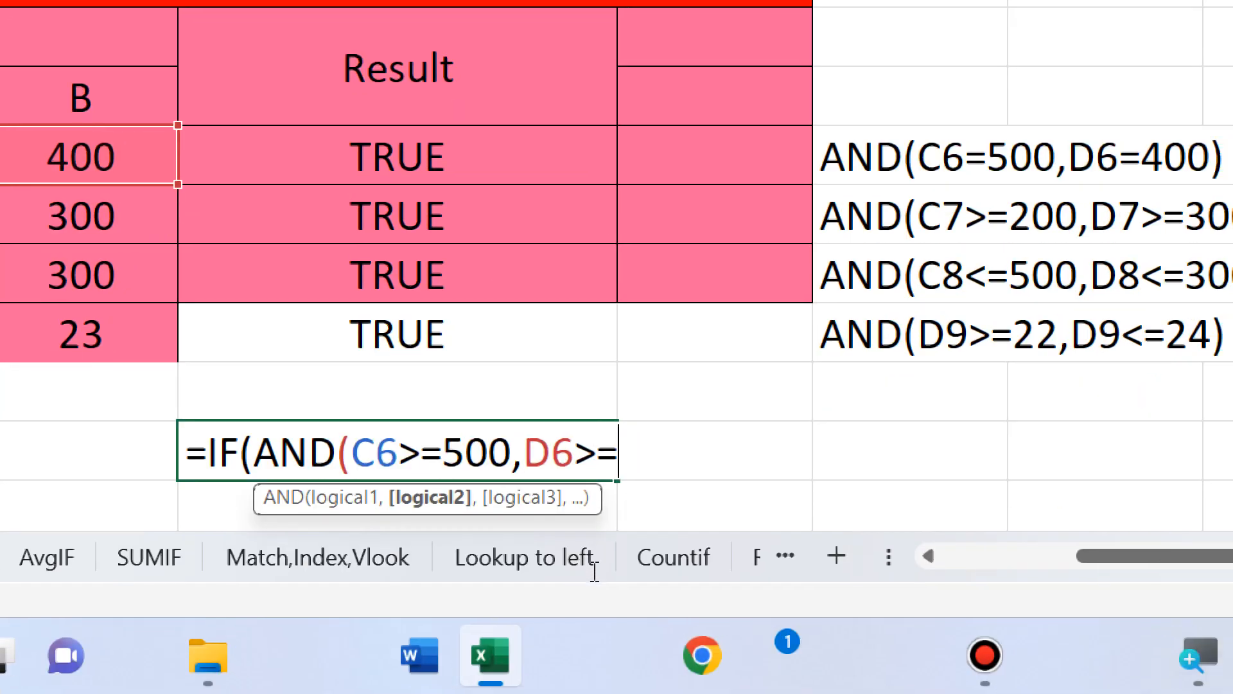
{"action": "type", "text": "400"}
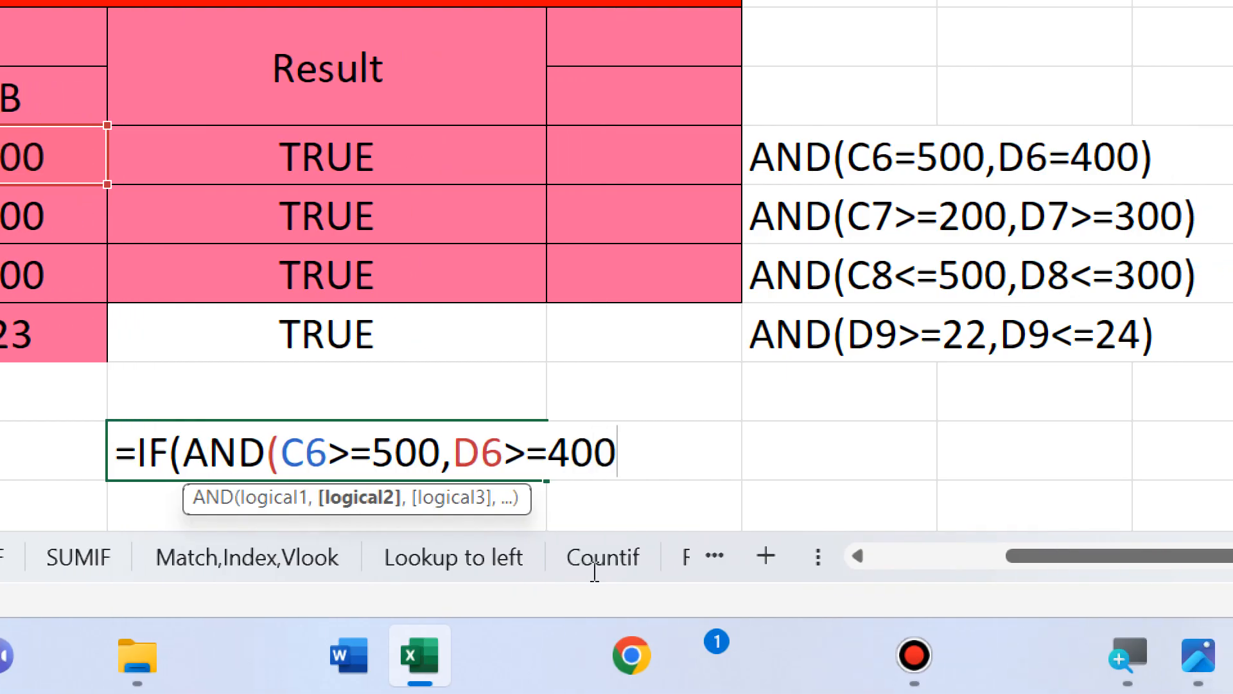
{"action": "type", "text": ")"}
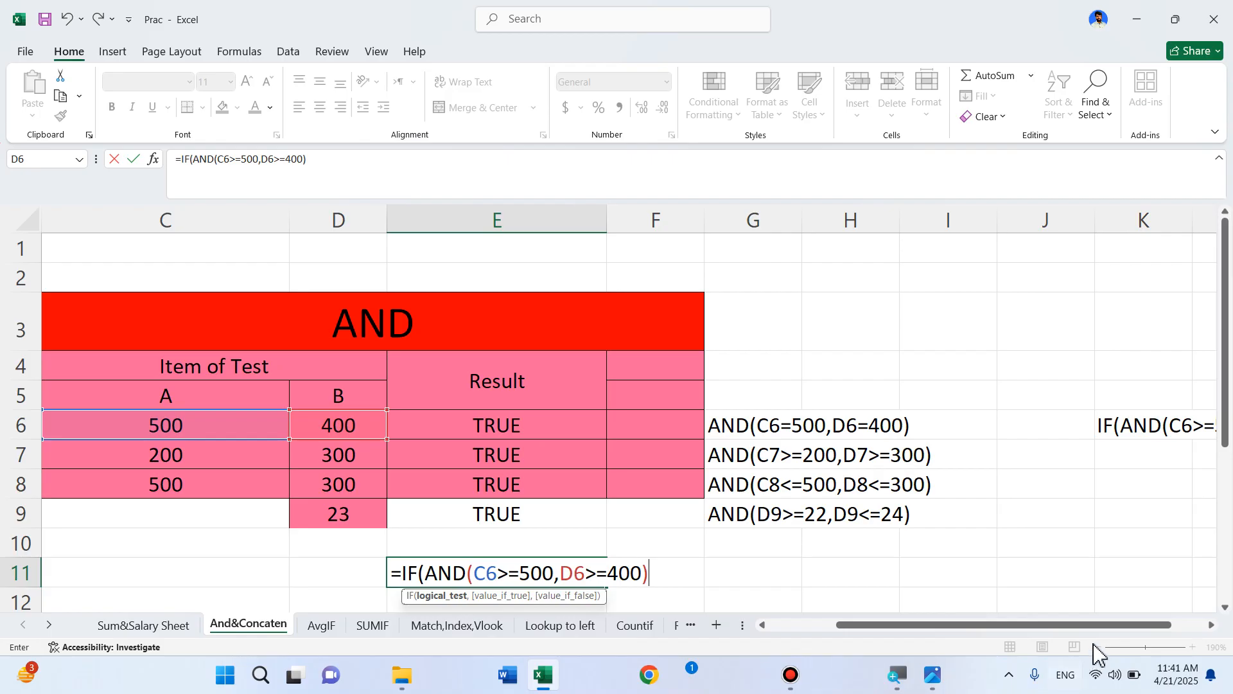
Add the results 1 and 2 to complete =IF(AND(C6>=500,D6>=400),1,2), showing 1
{"action": "left_click_drag", "start_coordinate": [1097, 630], "coordinate": [1041, 630]}
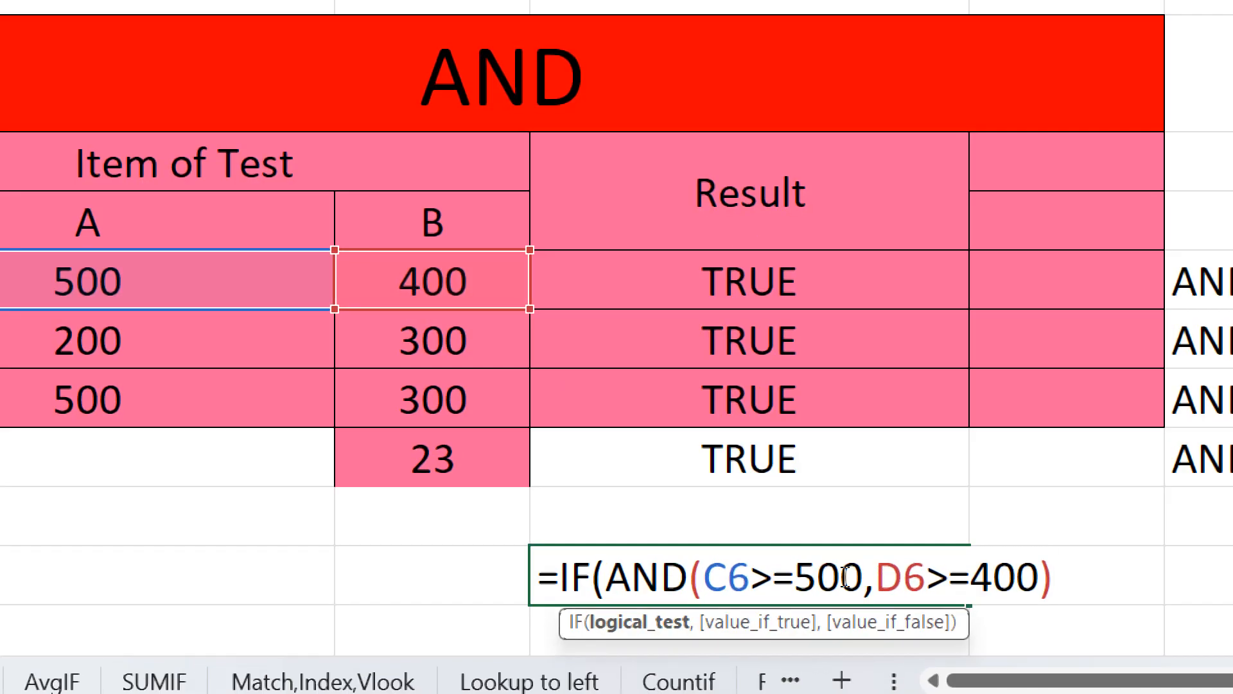
{"action": "type", "text": ",1"}
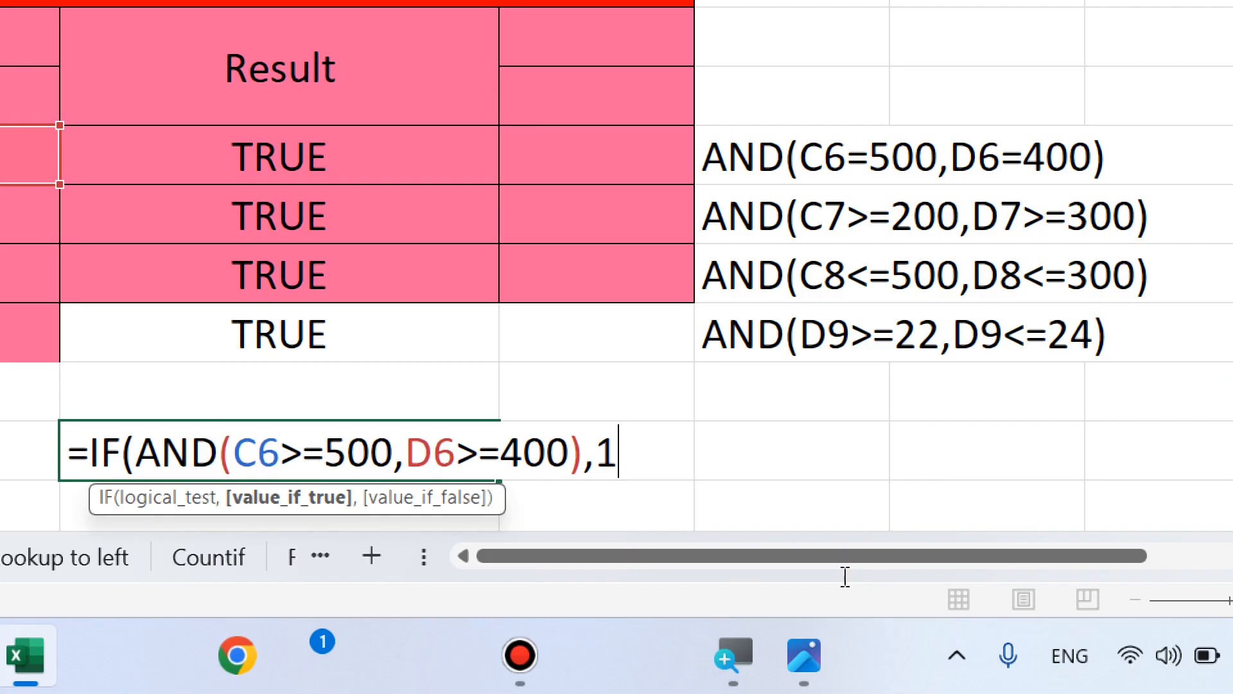
{"action": "type", "text": "2"}
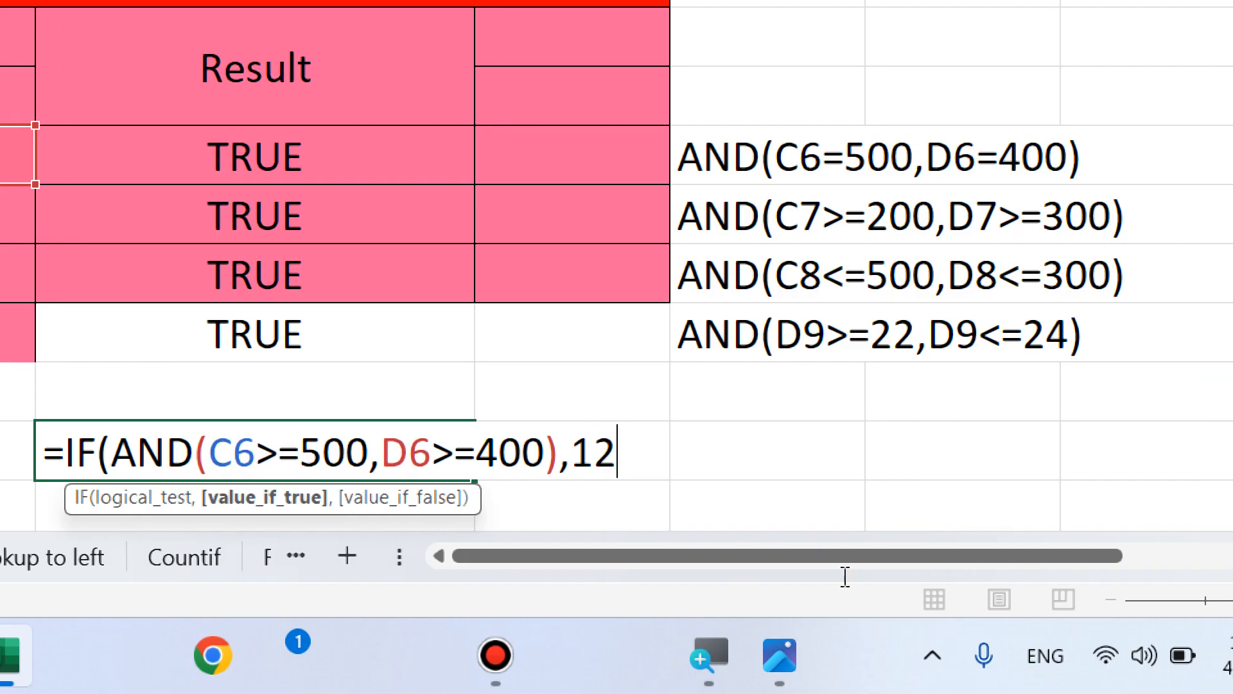
{"action": "key", "text": "BackSpace"}
{"action": "type", "text": ","}
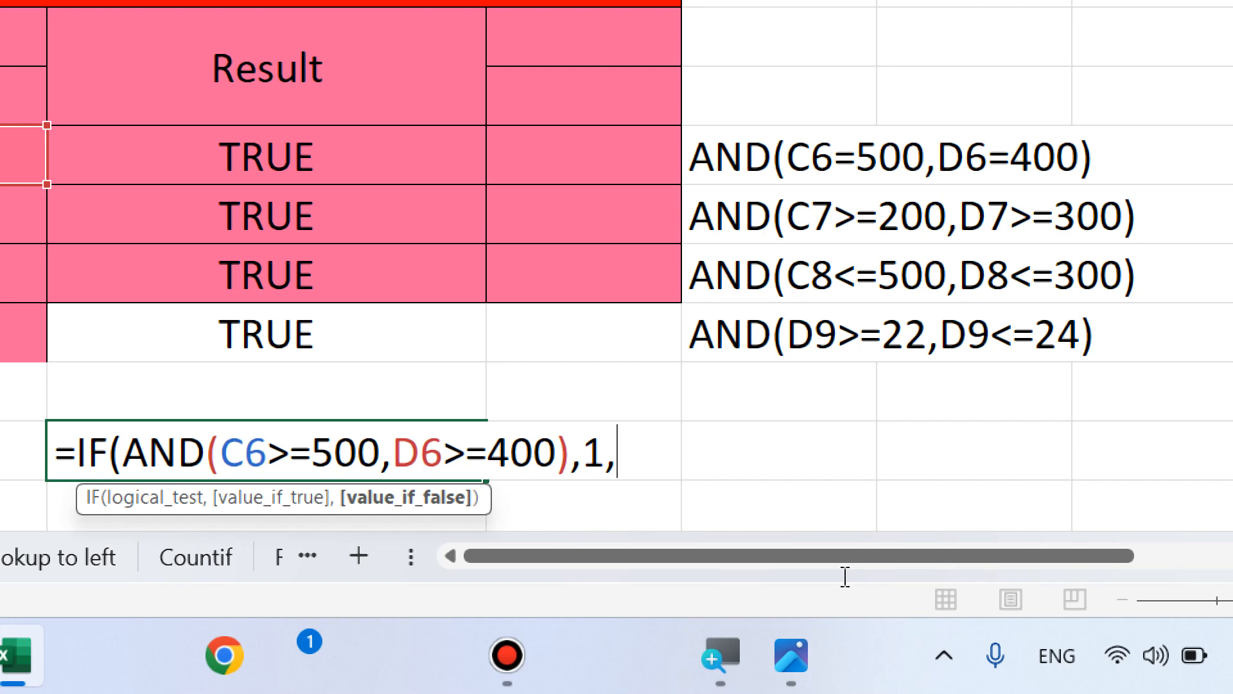
{"action": "type", "text": "2"}
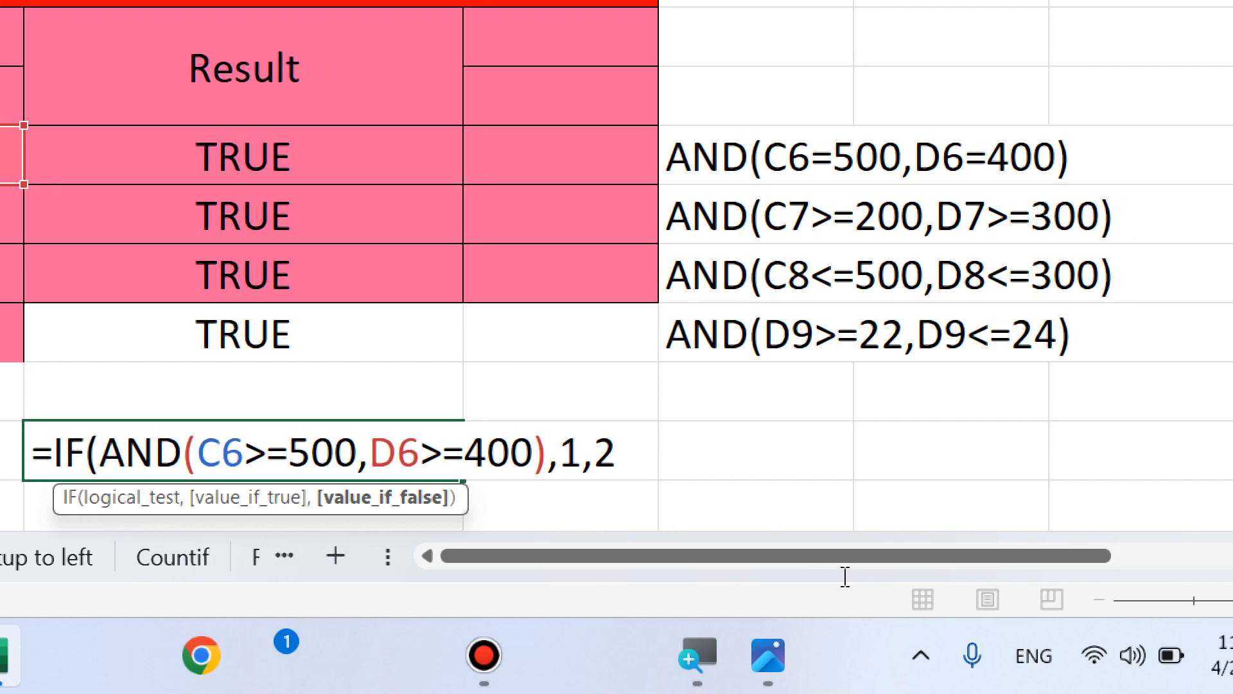
{"action": "type", "text": ")"}
{"action": "key", "text": "Return"}
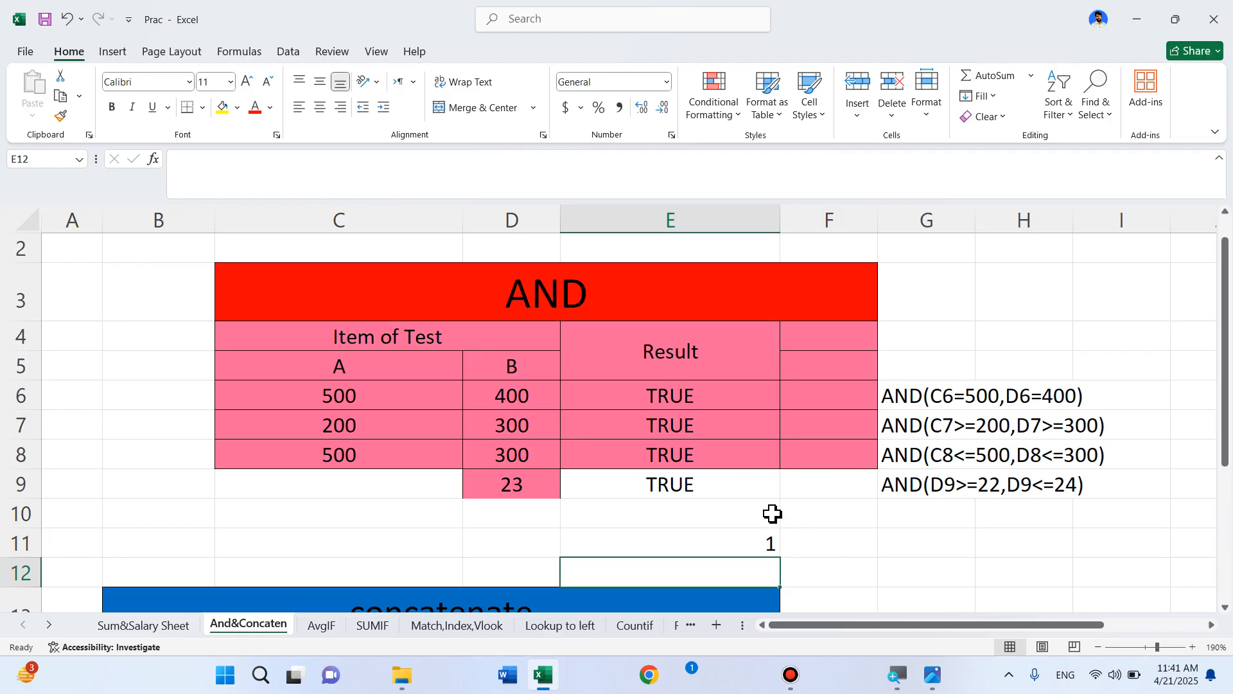
Switch the Excel window to full-screen mode
{"action": "scroll", "coordinate": [688, 516], "scroll_direction": "down", "scroll_amount": 4}
{"action": "scroll", "coordinate": [687, 515], "scroll_direction": "up", "scroll_amount": 2}
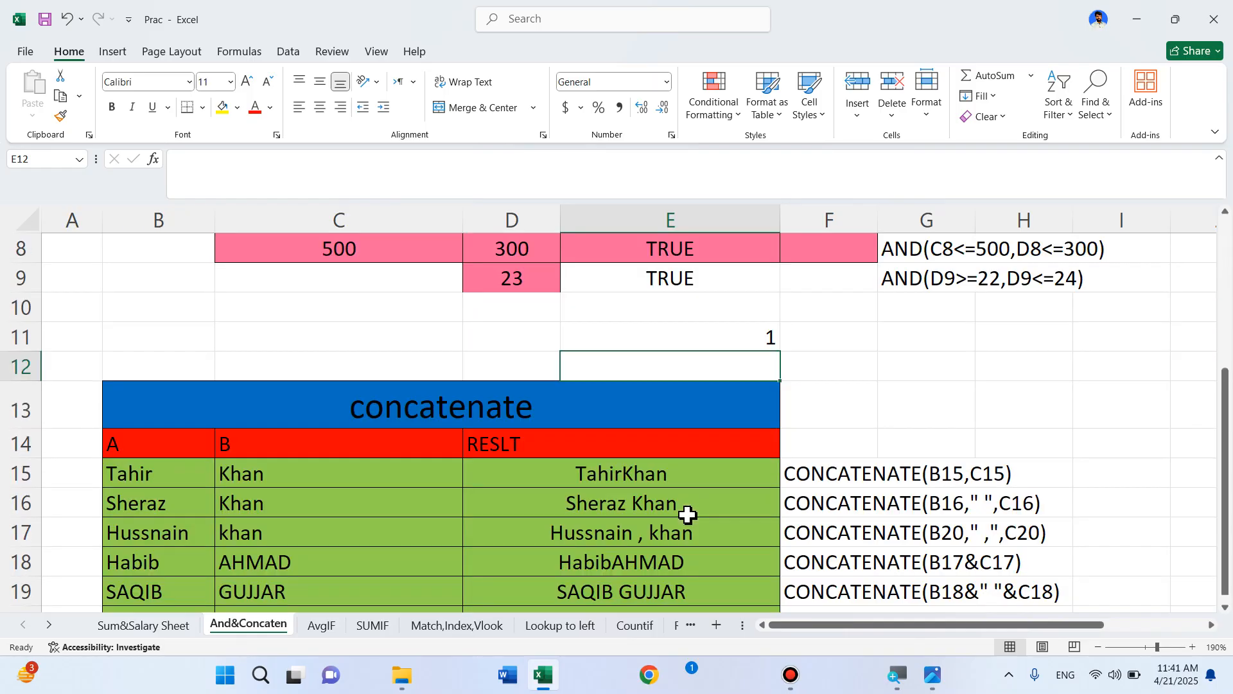
{"action": "scroll", "coordinate": [688, 515], "scroll_direction": "down", "scroll_amount": 1}
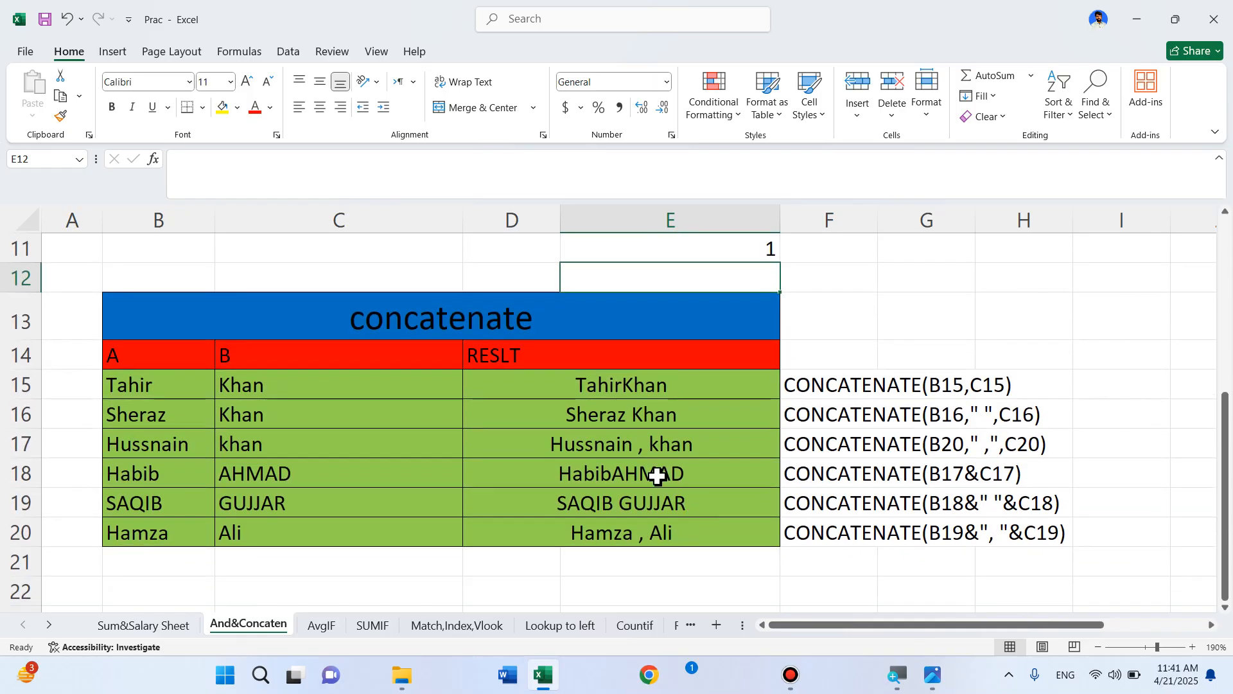
{"action": "scroll", "coordinate": [657, 476], "scroll_direction": "up", "scroll_amount": 1}
{"action": "scroll", "coordinate": [658, 476], "scroll_direction": "down", "scroll_amount": 1}
{"action": "left_click", "coordinate": [1215, 133]}
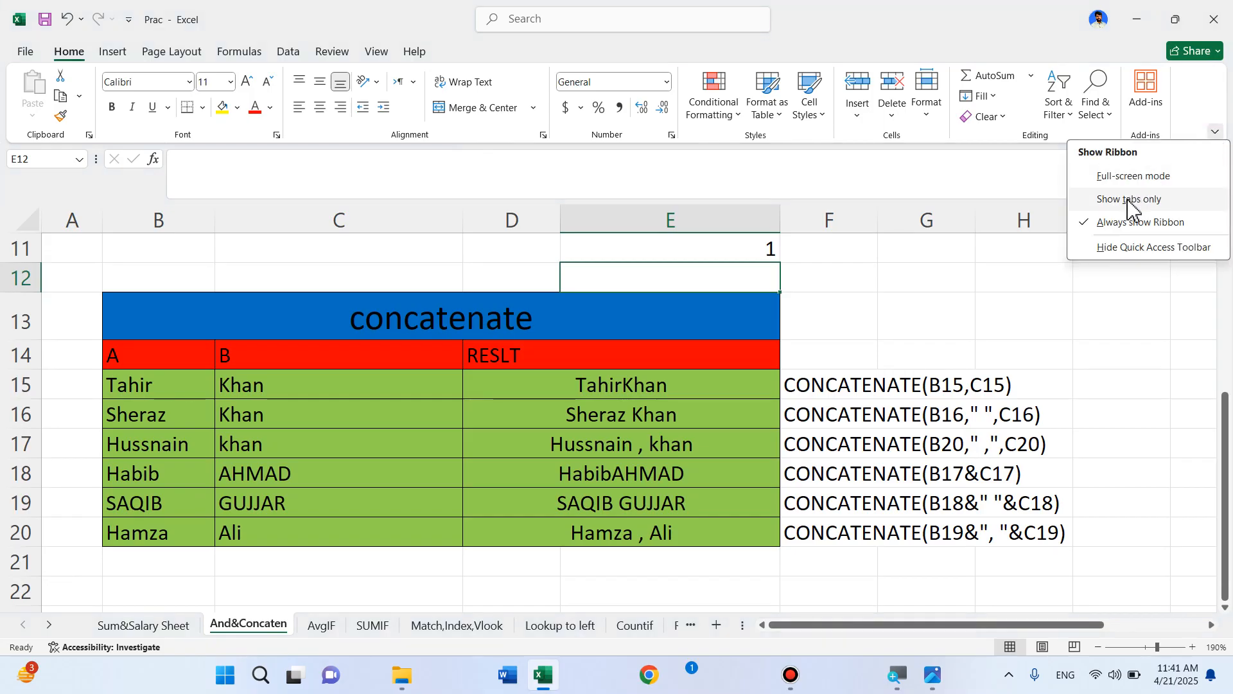
{"action": "left_click", "coordinate": [1127, 175]}
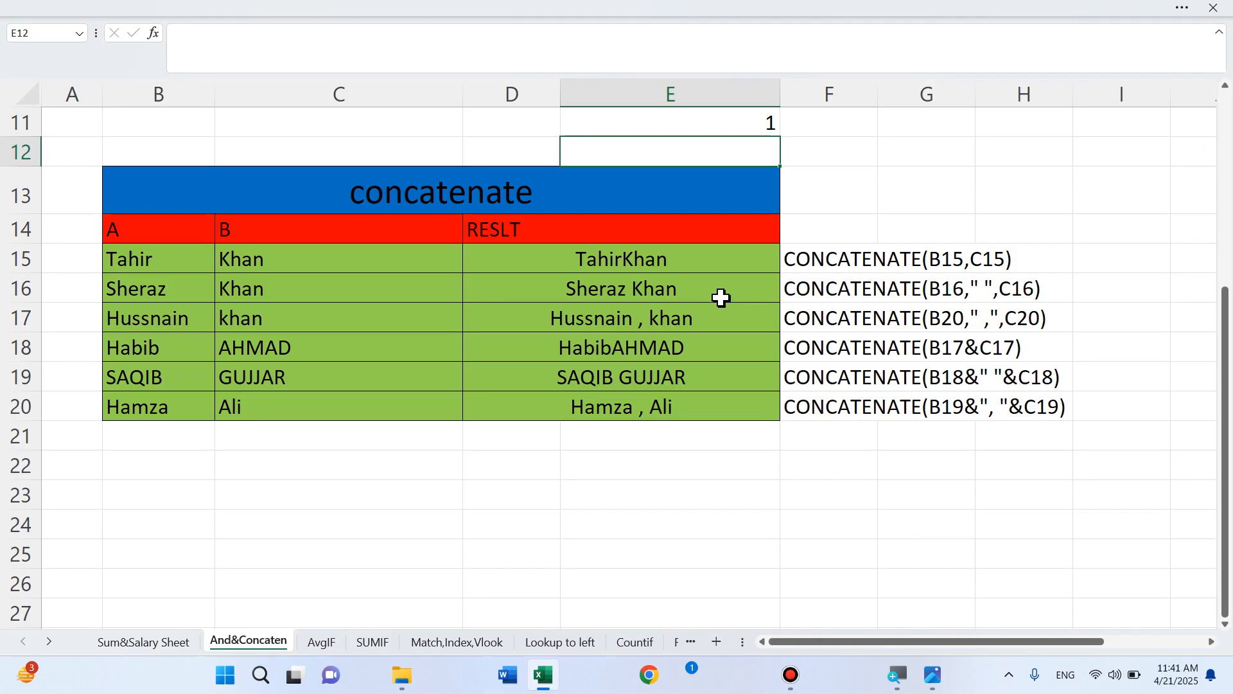
Bring the concatenate table into view and select the joined results in D15:D20
{"action": "scroll", "coordinate": [726, 293], "scroll_direction": "up", "scroll_amount": 1}
{"action": "scroll", "coordinate": [730, 289], "scroll_direction": "down", "scroll_amount": 1}
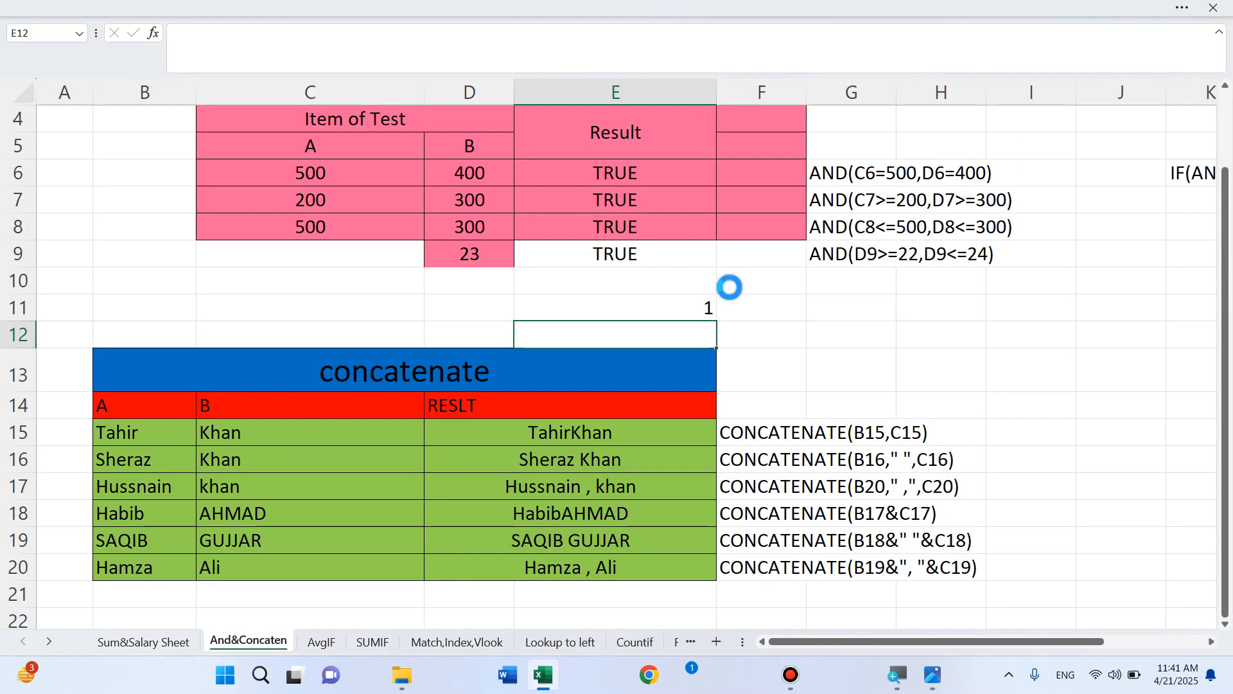
{"action": "scroll", "coordinate": [730, 288], "scroll_direction": "up", "scroll_amount": 1}
{"action": "scroll", "coordinate": [730, 288], "scroll_direction": "down", "scroll_amount": 2}
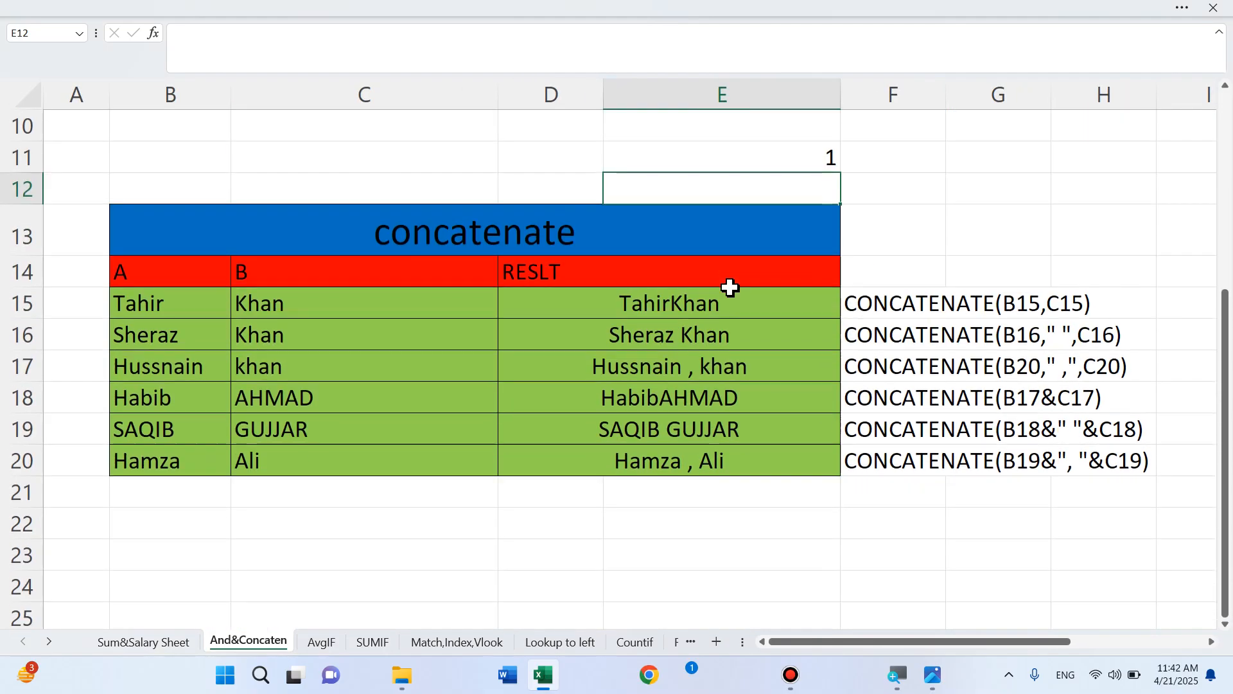
{"action": "scroll", "coordinate": [730, 287], "scroll_direction": "up", "scroll_amount": 1}
{"action": "scroll", "coordinate": [730, 288], "scroll_direction": "down", "scroll_amount": 2}
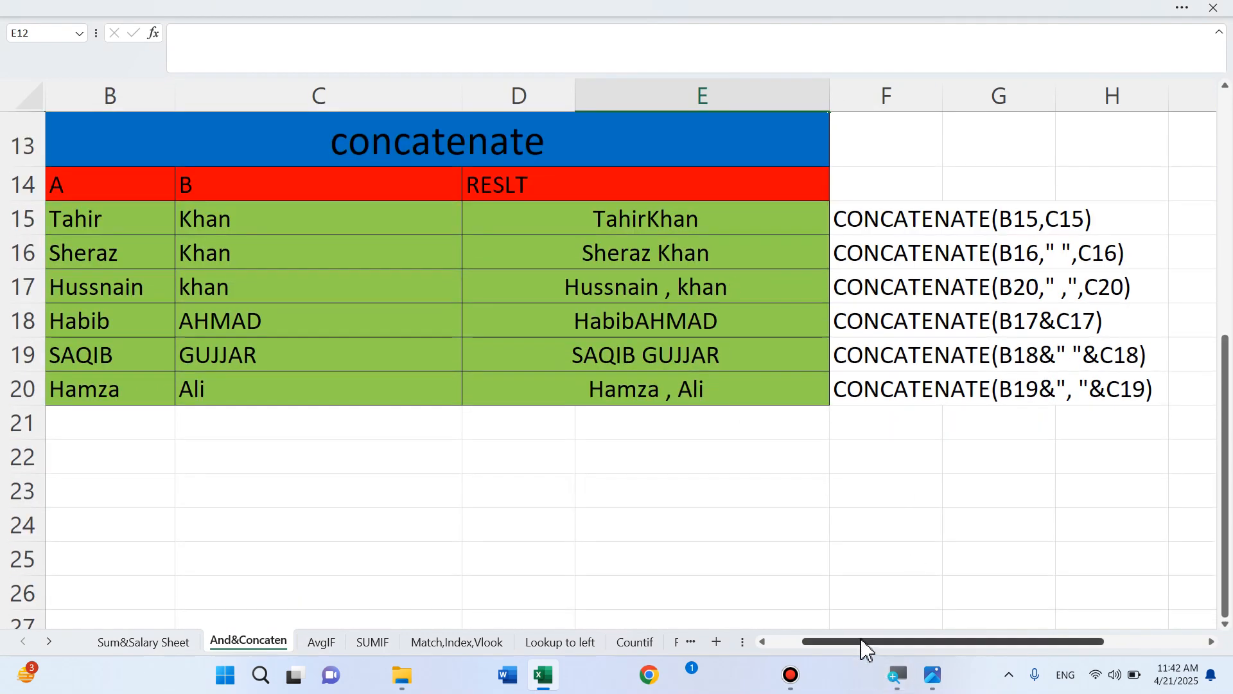
{"action": "left_click_drag", "start_coordinate": [862, 642], "coordinate": [820, 652]}
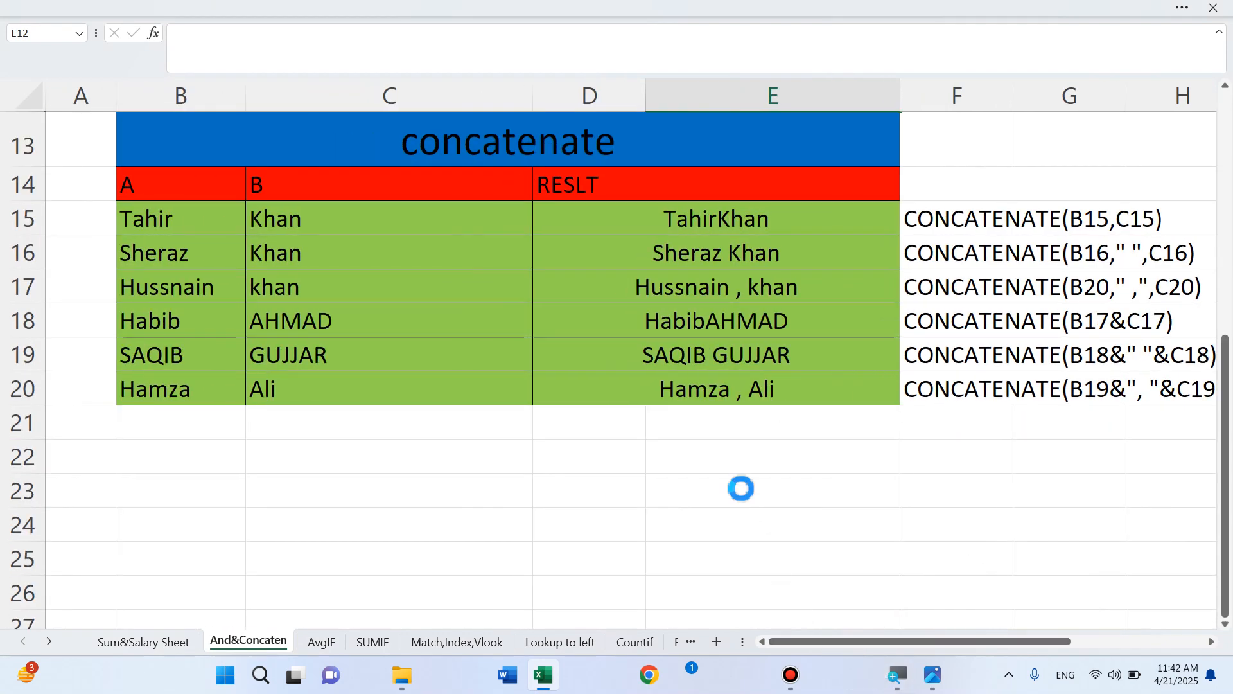
{"action": "scroll", "coordinate": [741, 490], "scroll_direction": "up", "scroll_amount": 1}
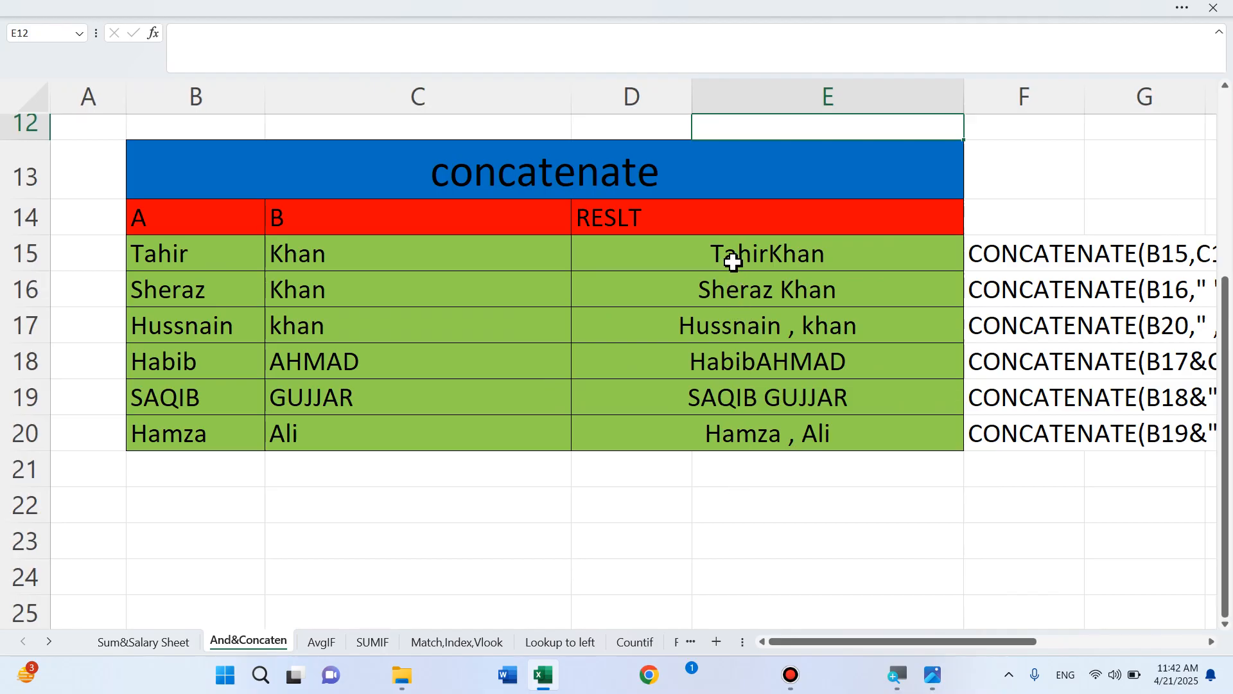
{"action": "left_click_drag", "start_coordinate": [735, 255], "coordinate": [765, 350]}
{"action": "left_click", "coordinate": [766, 340]}
{"action": "left_click_drag", "start_coordinate": [732, 258], "coordinate": [771, 283]}
{"action": "left_click", "coordinate": [778, 446]}
{"action": "left_click", "coordinate": [740, 303]}
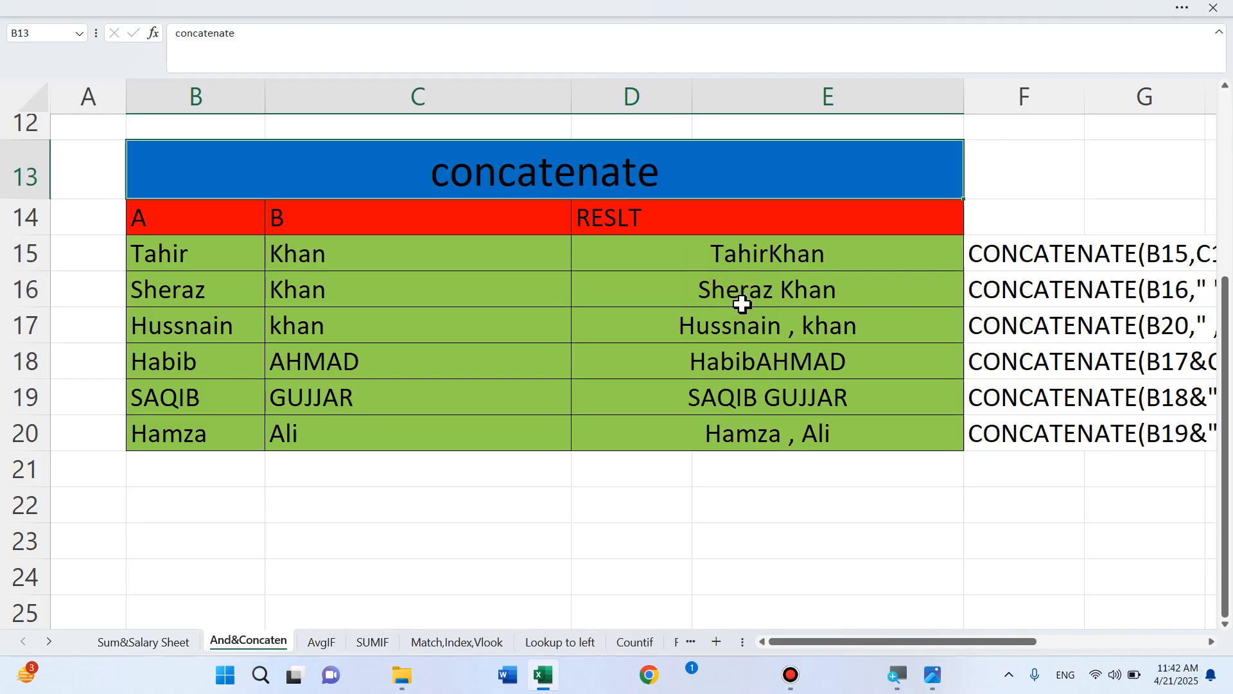
{"action": "left_click", "coordinate": [808, 543]}
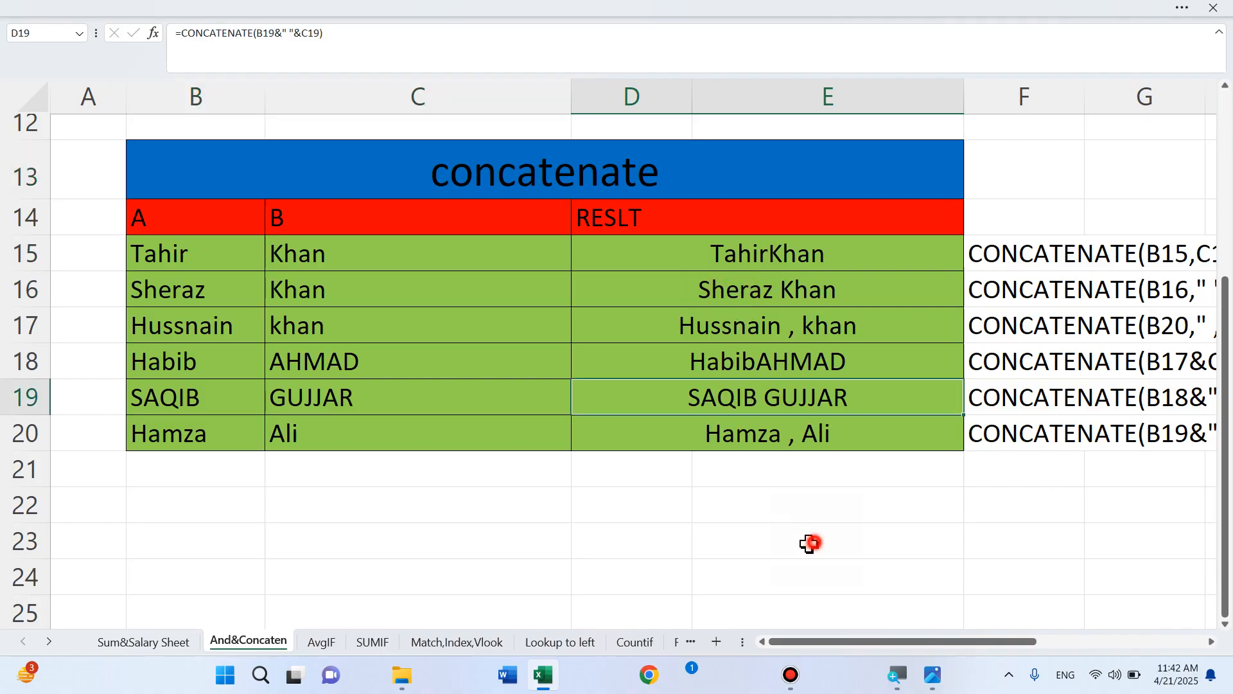
{"action": "scroll", "coordinate": [807, 354], "scroll_direction": "up", "scroll_amount": 4}
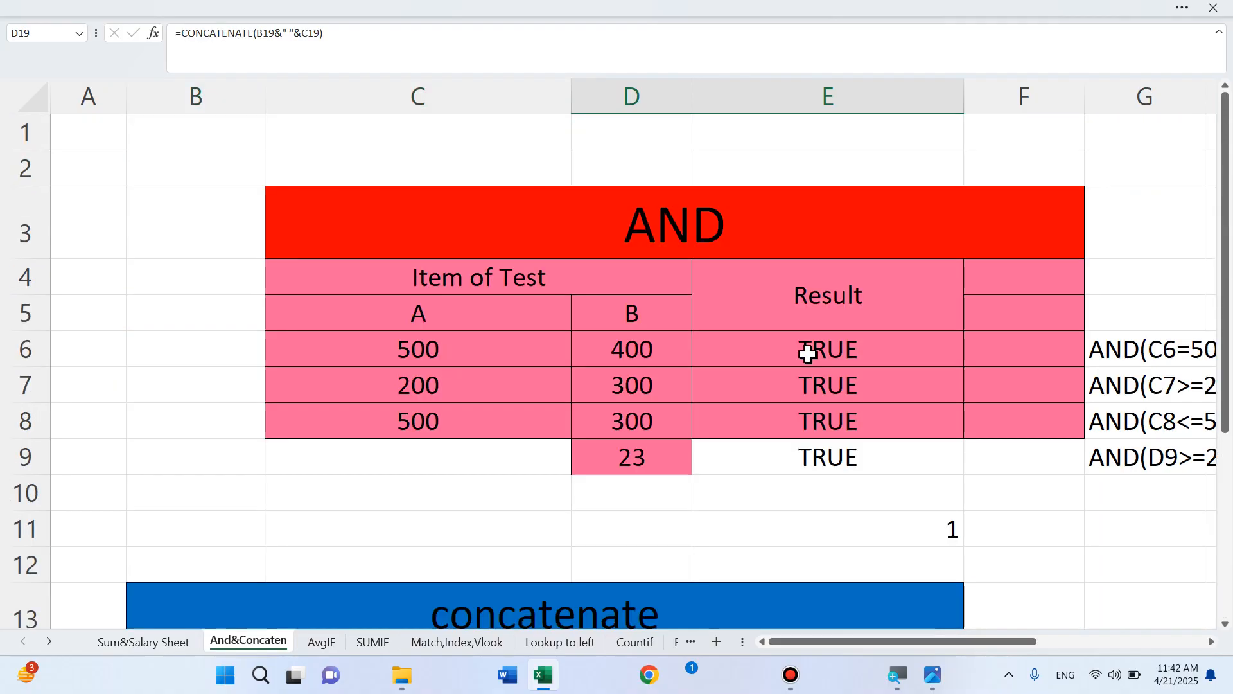
{"action": "scroll", "coordinate": [807, 353], "scroll_direction": "down", "scroll_amount": 5}
{"action": "scroll", "coordinate": [799, 347], "scroll_direction": "up", "scroll_amount": 2}
{"action": "left_click", "coordinate": [773, 337]}
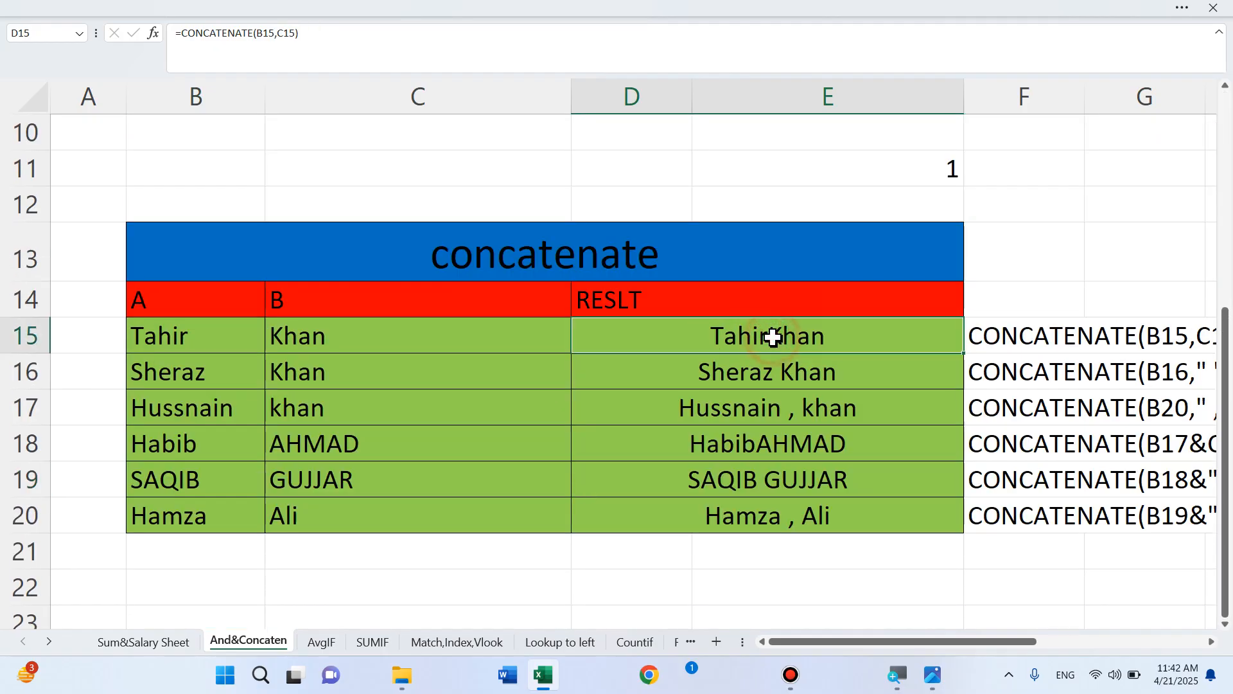
{"action": "left_click_drag", "start_coordinate": [773, 337], "coordinate": [781, 511]}
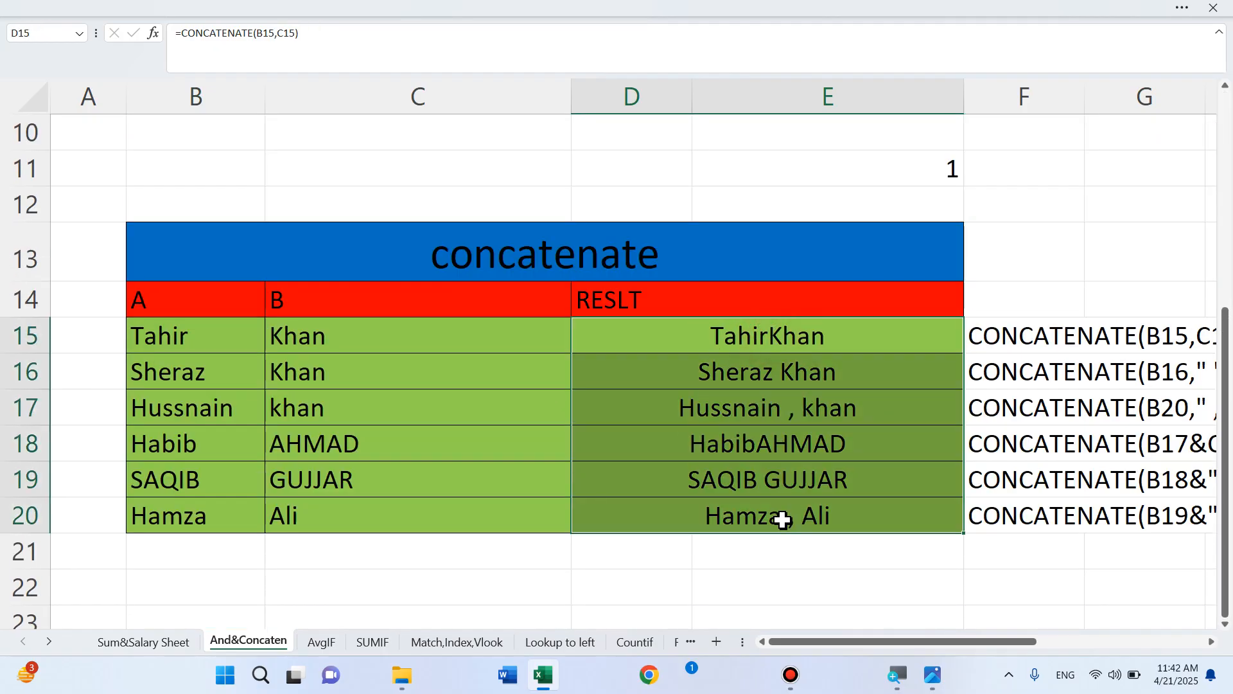
Clear D15:D20 and start a CONCATENATE function in D15
{"action": "key", "text": "Delete"}
{"action": "left_click", "coordinate": [776, 344]}
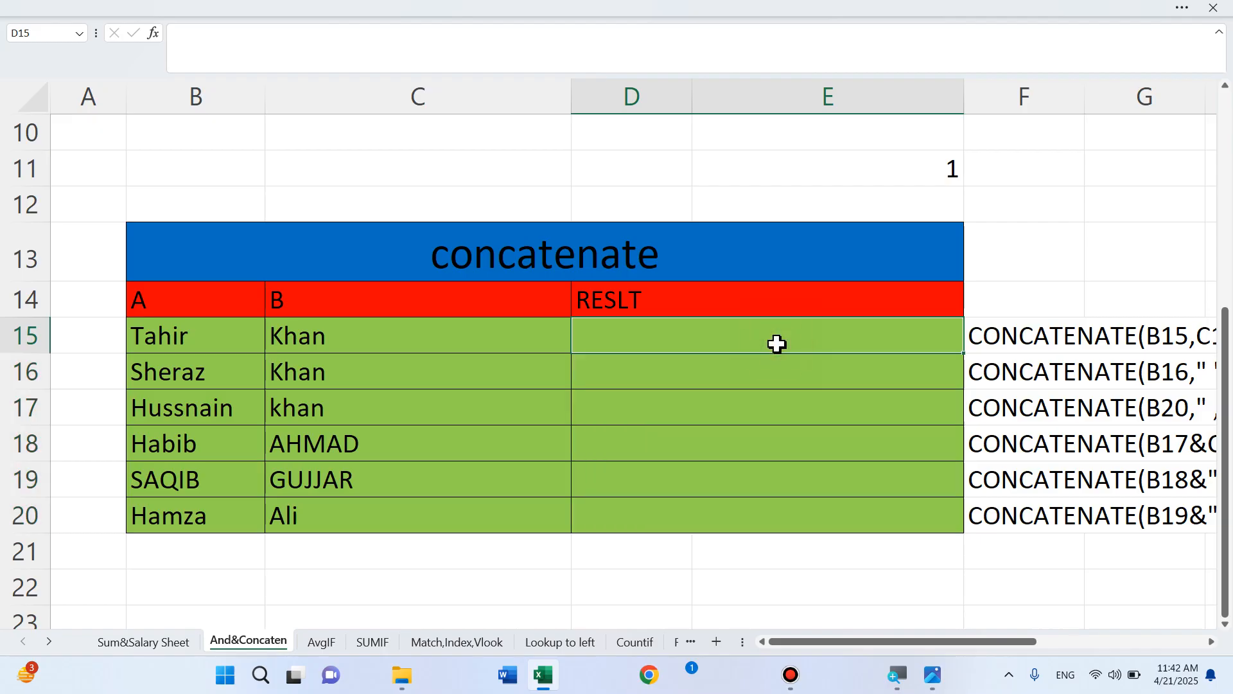
{"action": "type", "text": "=com"}
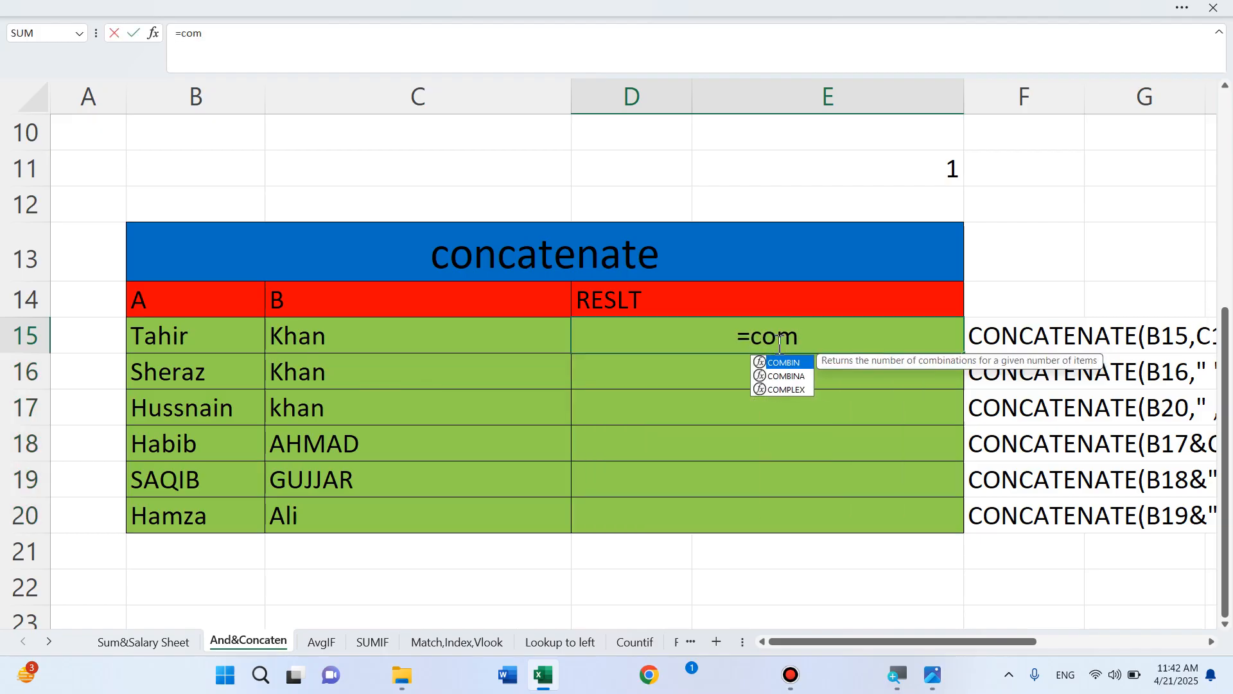
{"action": "key", "text": "BackSpace"}
{"action": "type", "text": "n"}
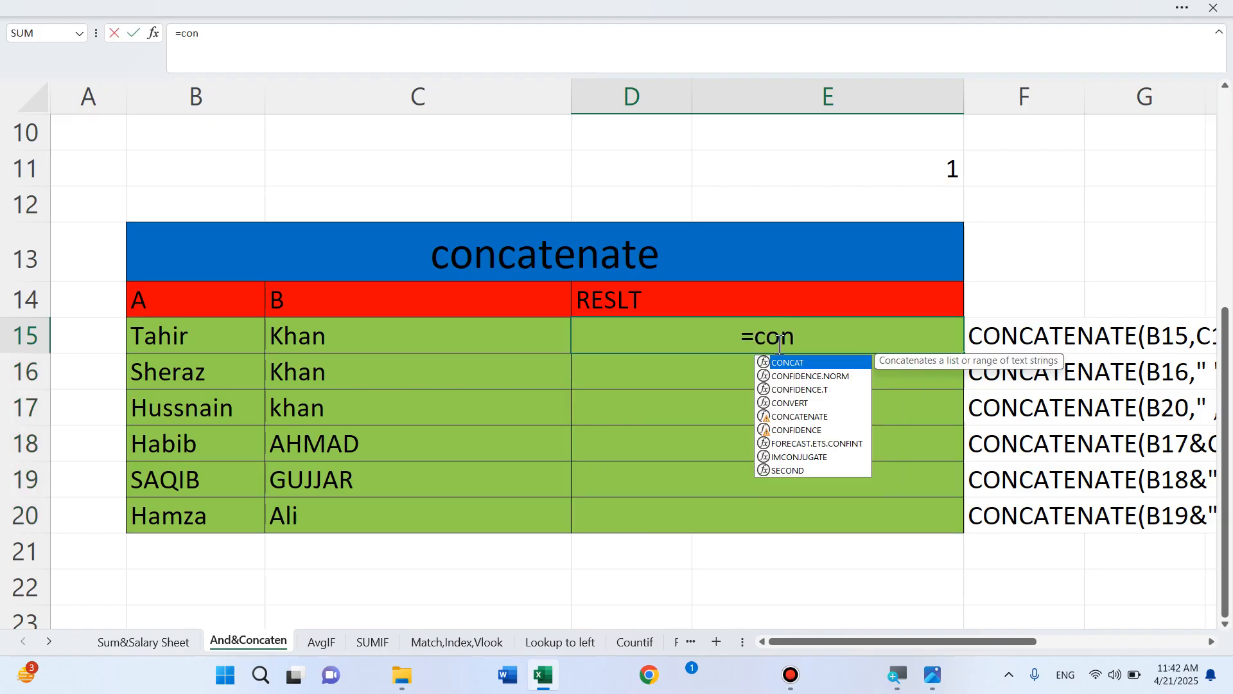
{"action": "double_click", "coordinate": [817, 417]}
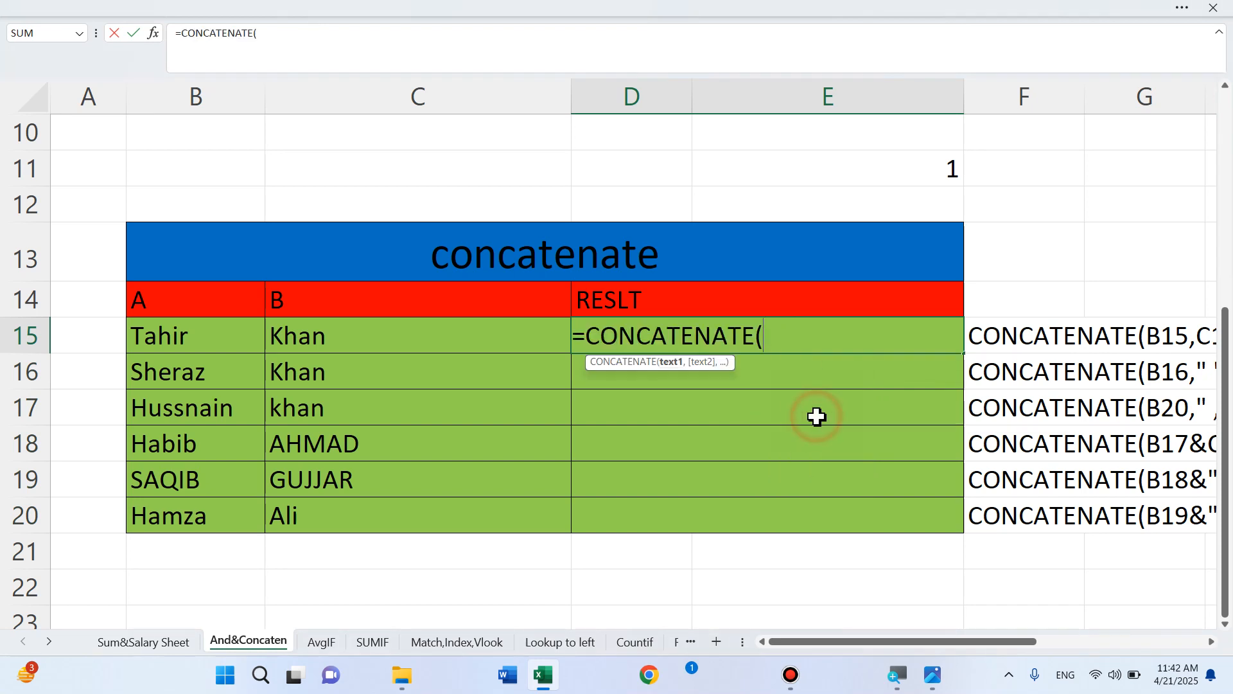
{"action": "left_click", "coordinate": [152, 336]}
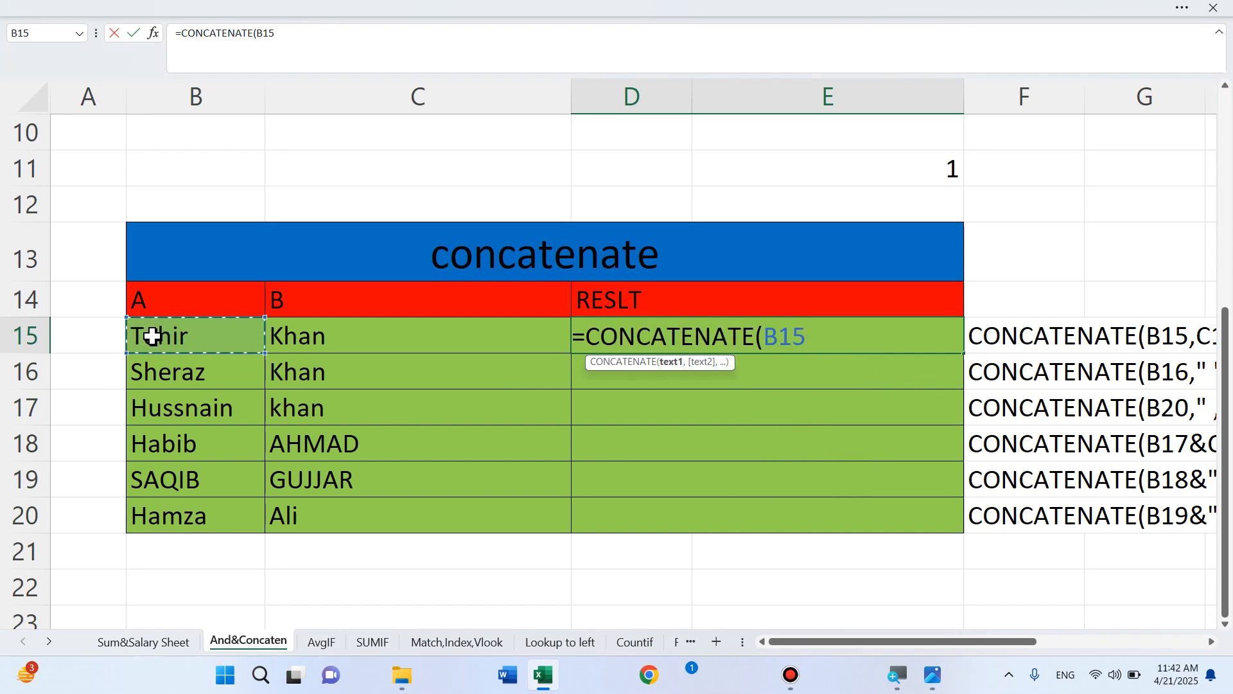
{"action": "type", "text": ","}
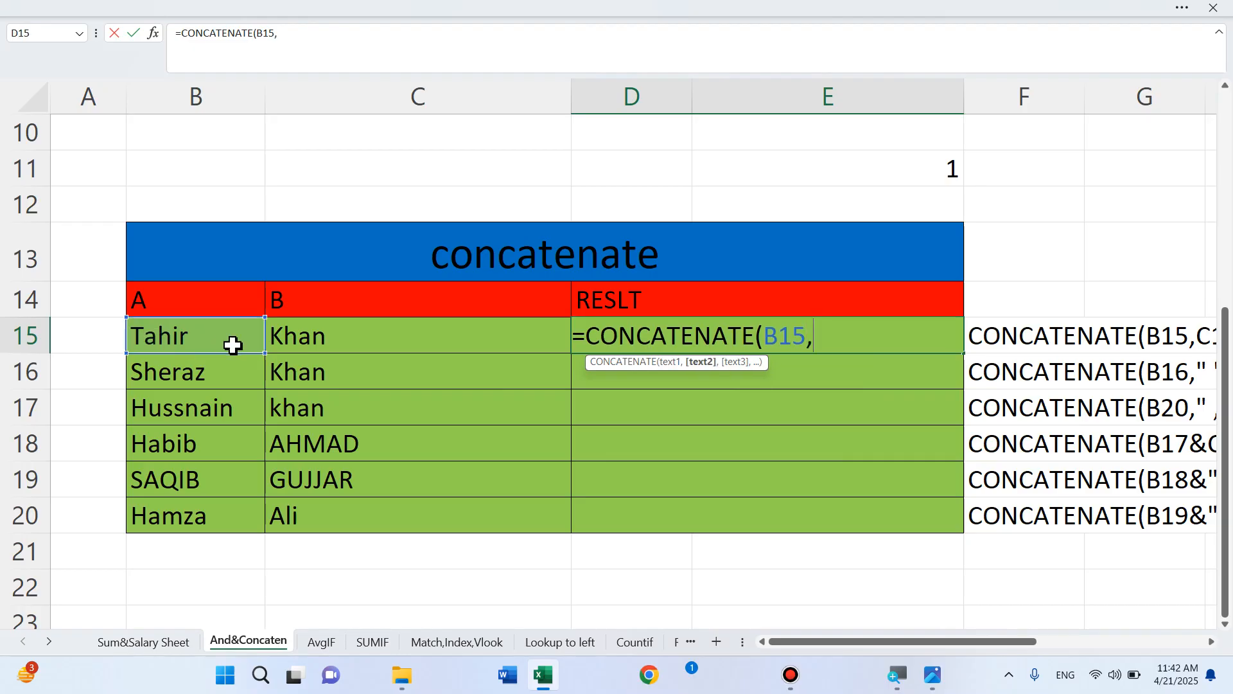
{"action": "left_click", "coordinate": [290, 333]}
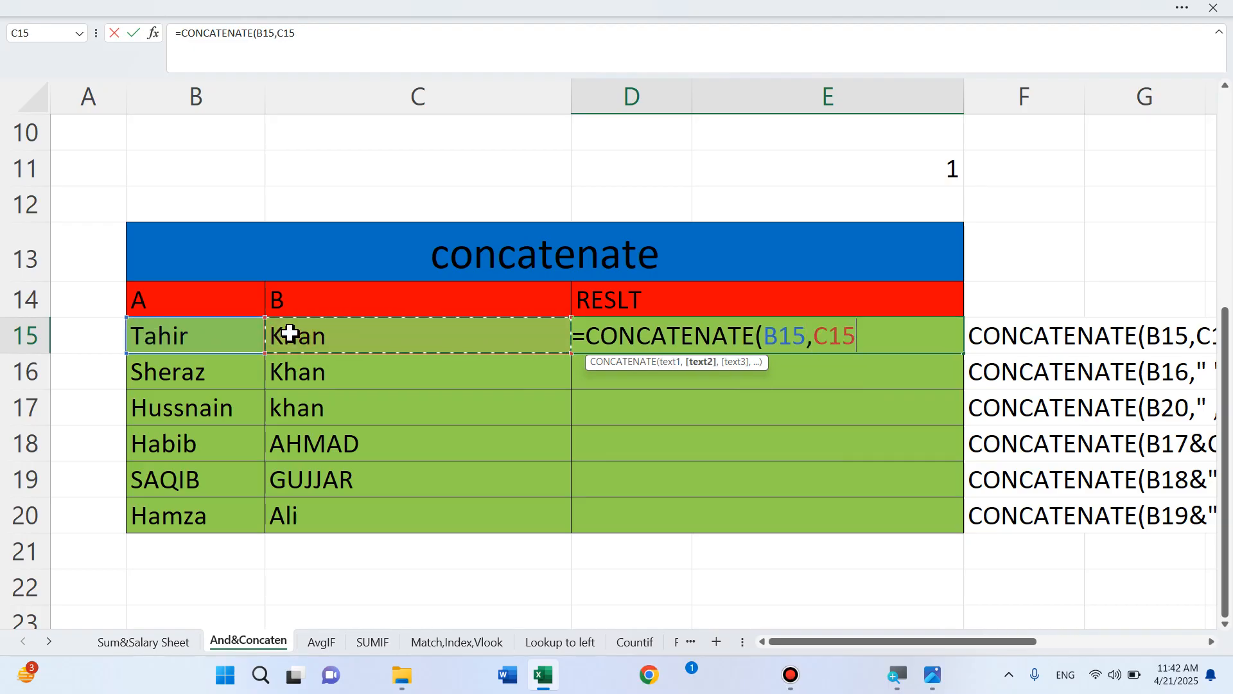
{"action": "type", "text": ")"}
{"action": "key", "text": "Return"}
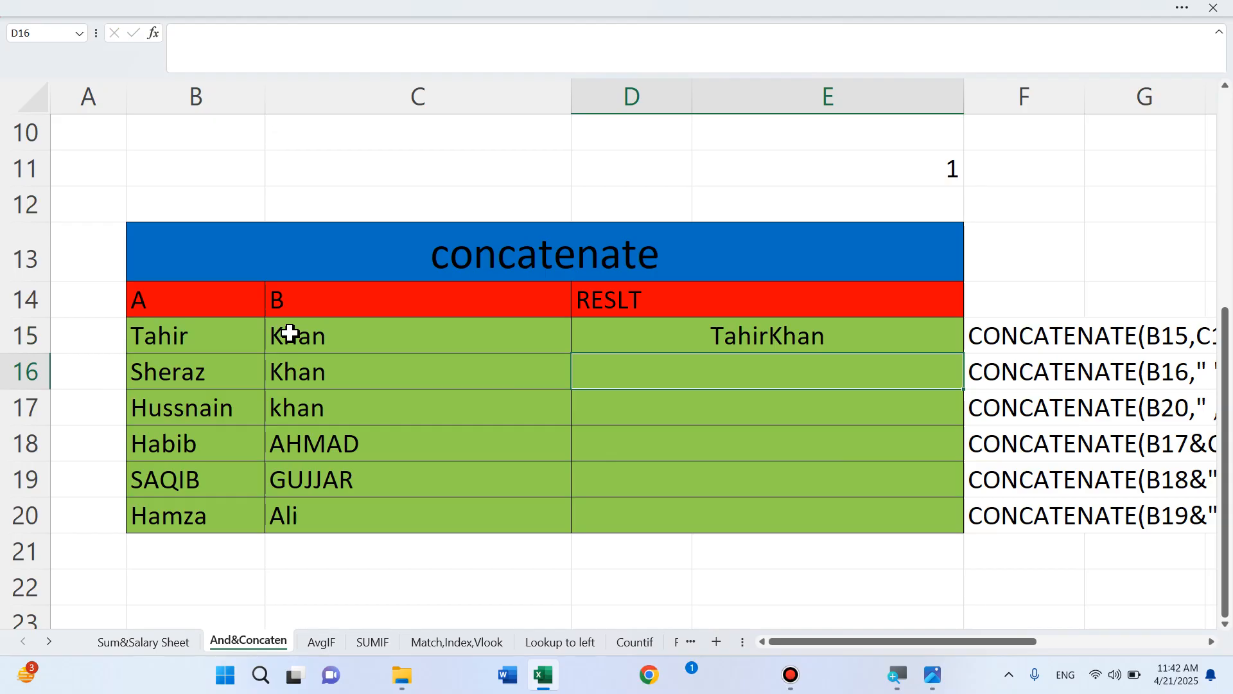
{"action": "left_click", "coordinate": [199, 342]}
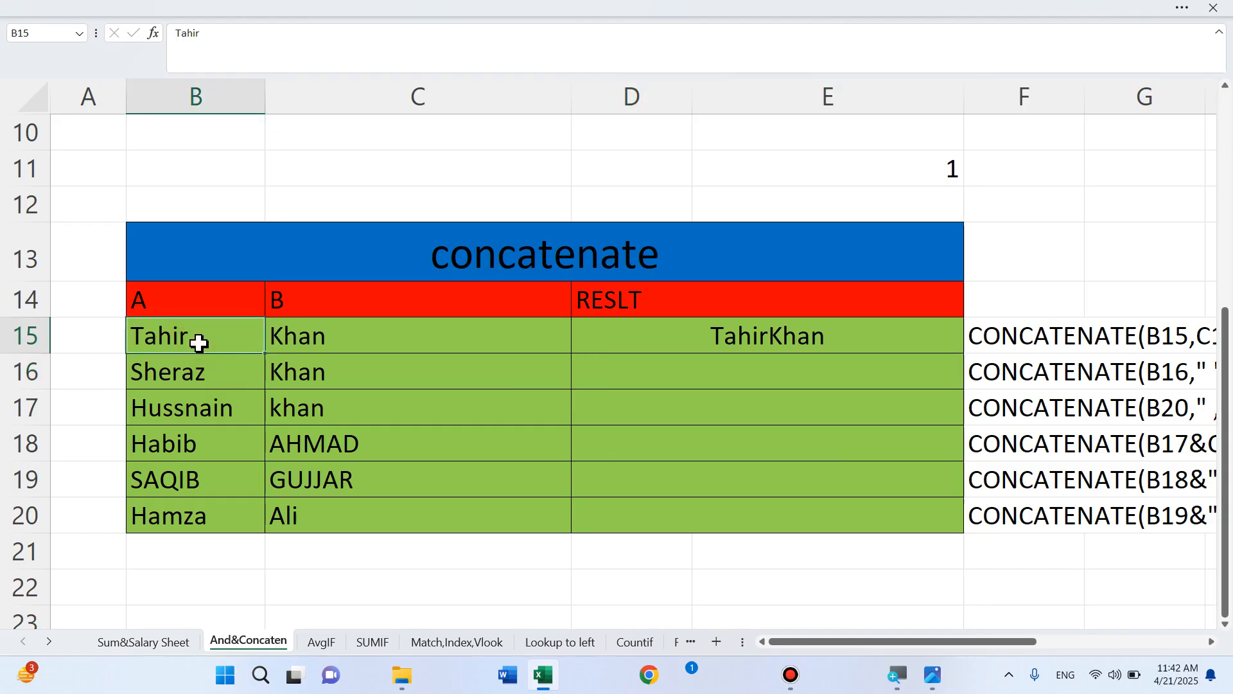
{"action": "type", "text": "Ha"}
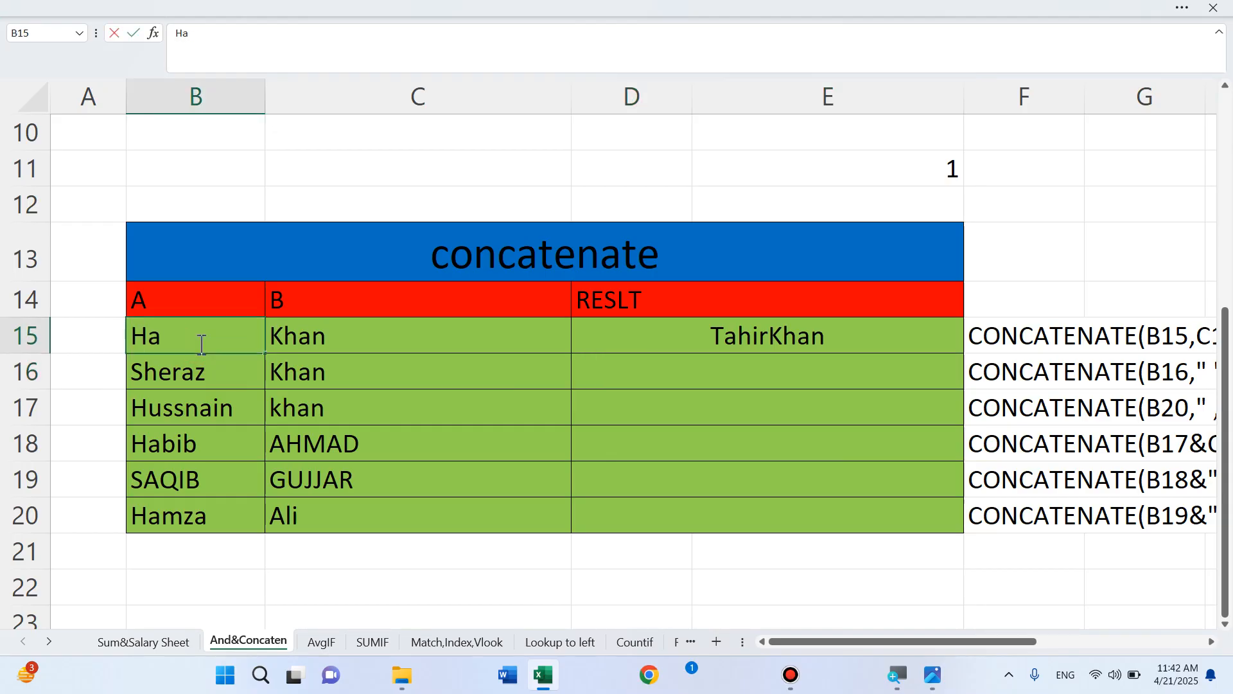
{"action": "type", "text": "mza"}
{"action": "key", "text": "Return"}
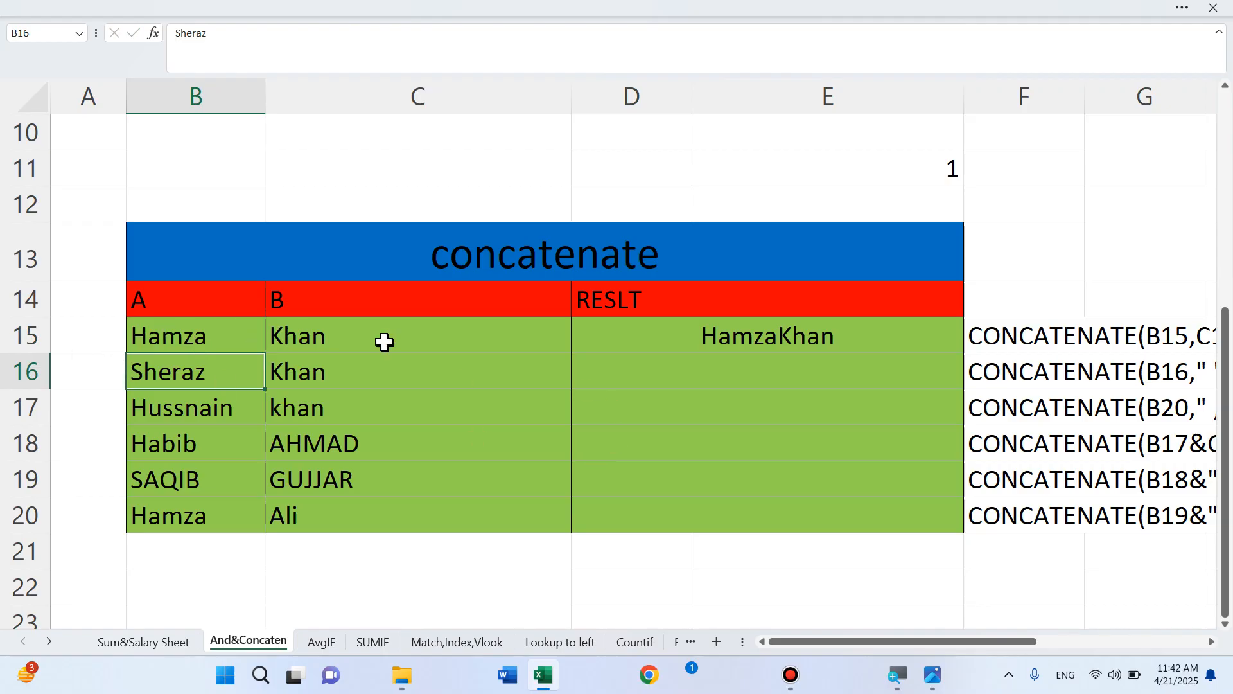
{"action": "left_click", "coordinate": [783, 340]}
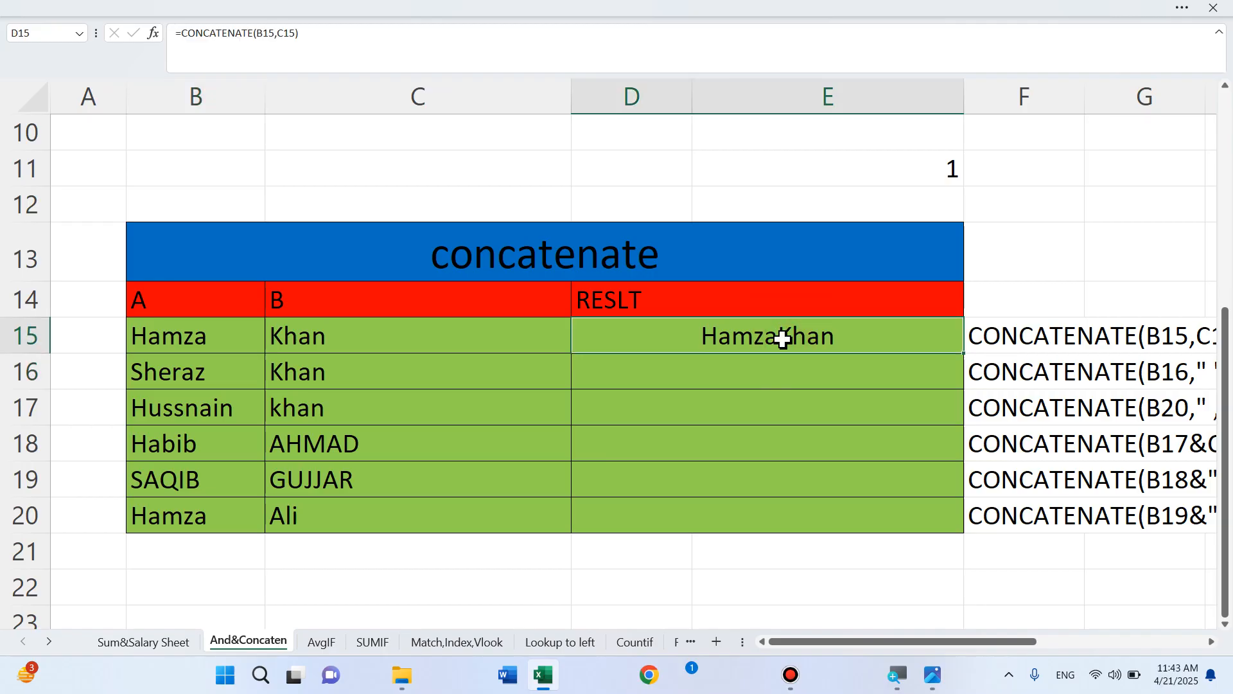
{"action": "double_click", "coordinate": [783, 339]}
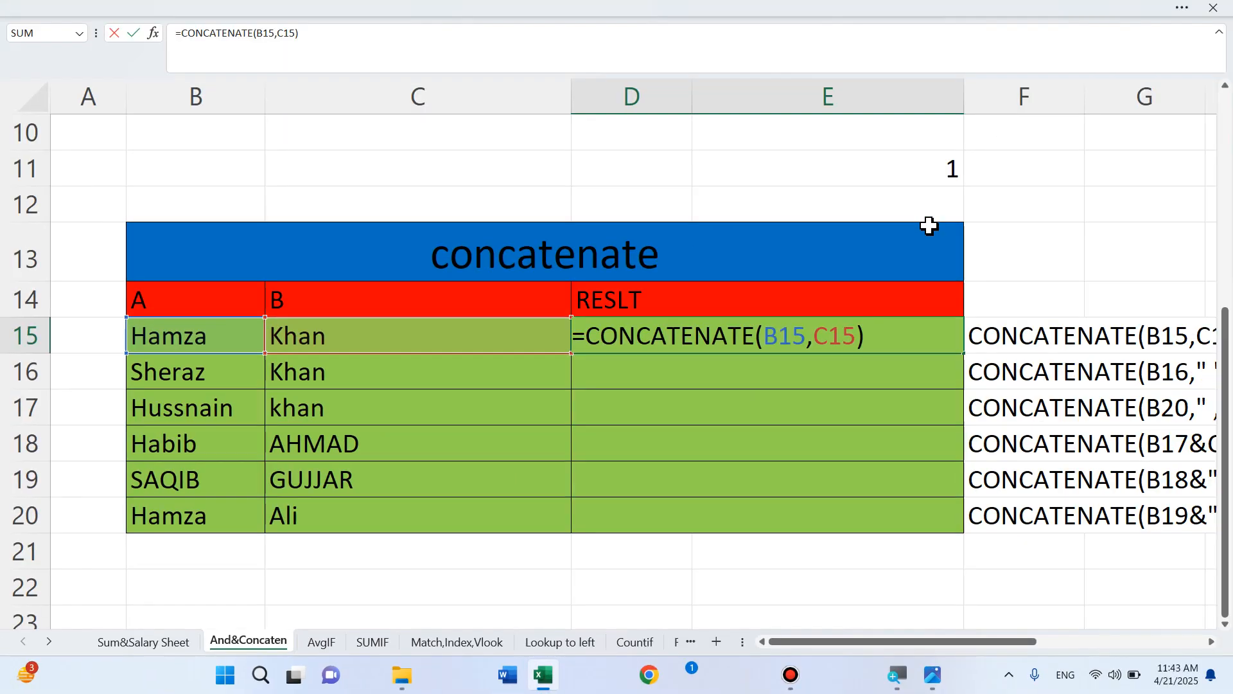
{"action": "key", "text": "Return"}
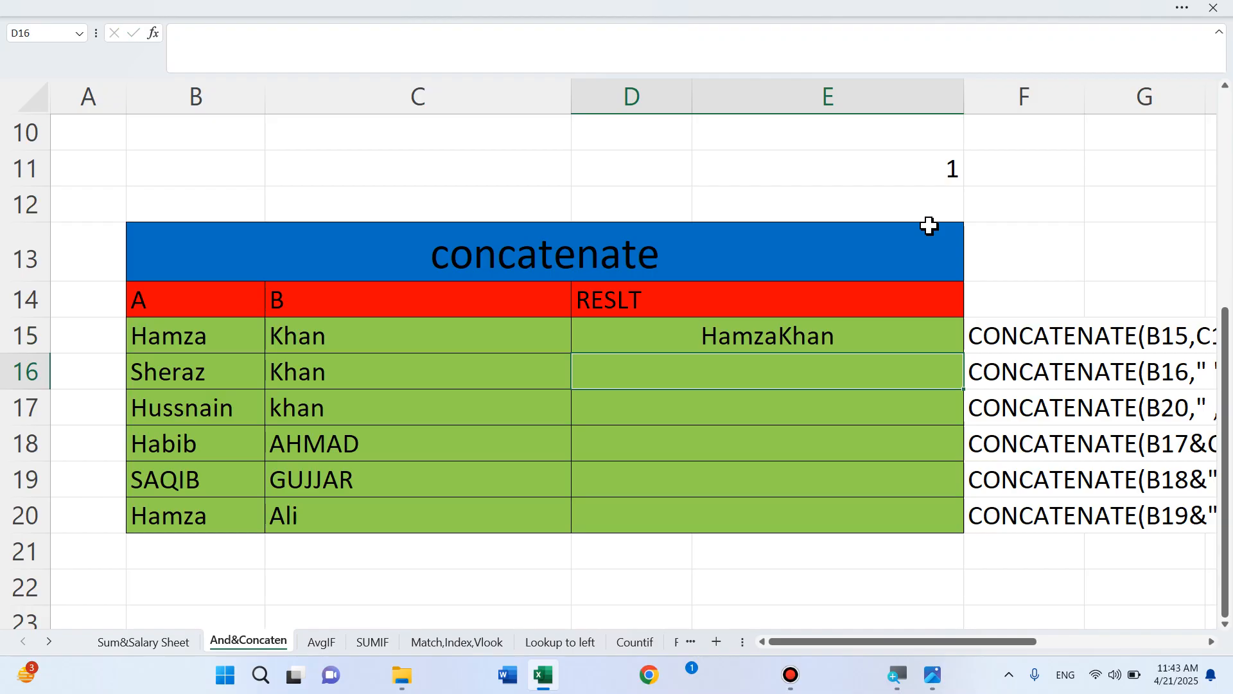
{"action": "type", "text": "="}
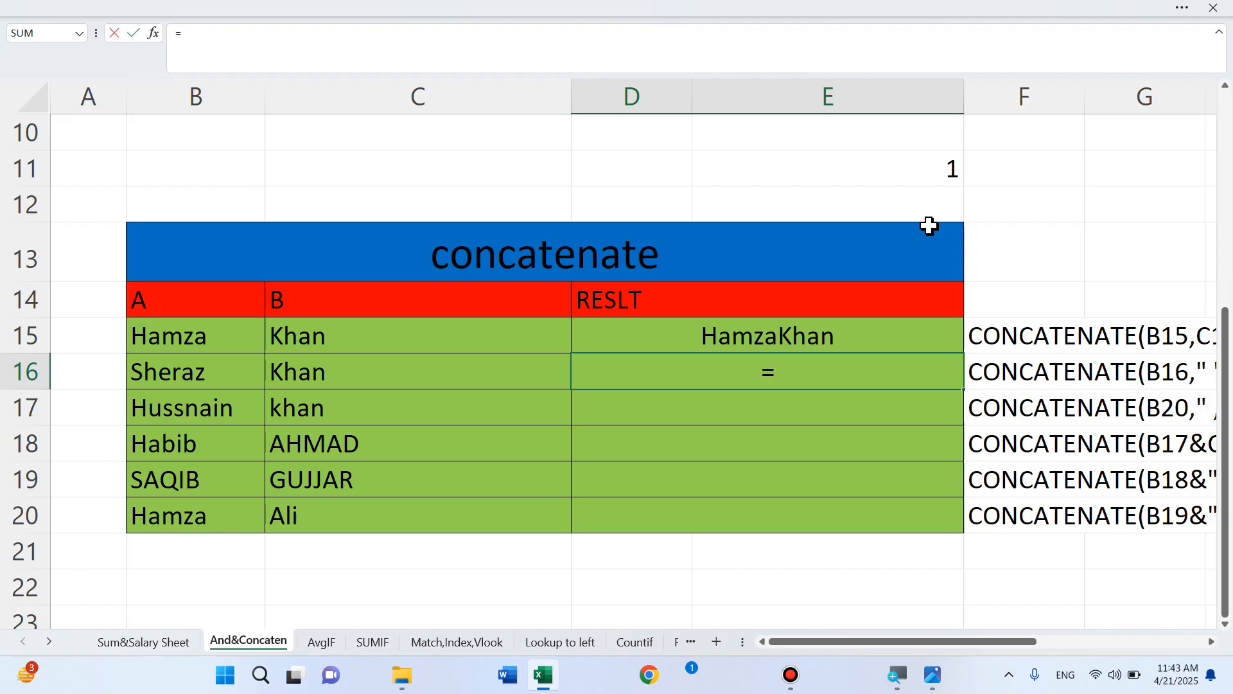
{"action": "type", "text": "con"}
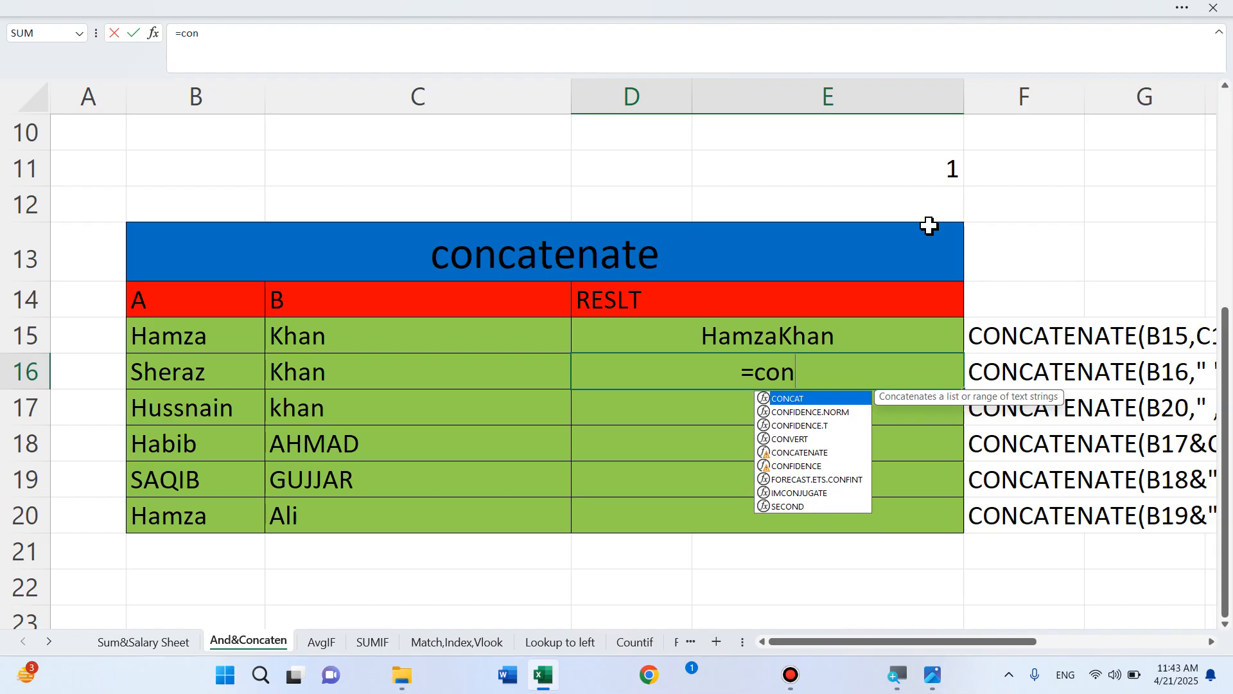
{"action": "key", "text": "Escape"}
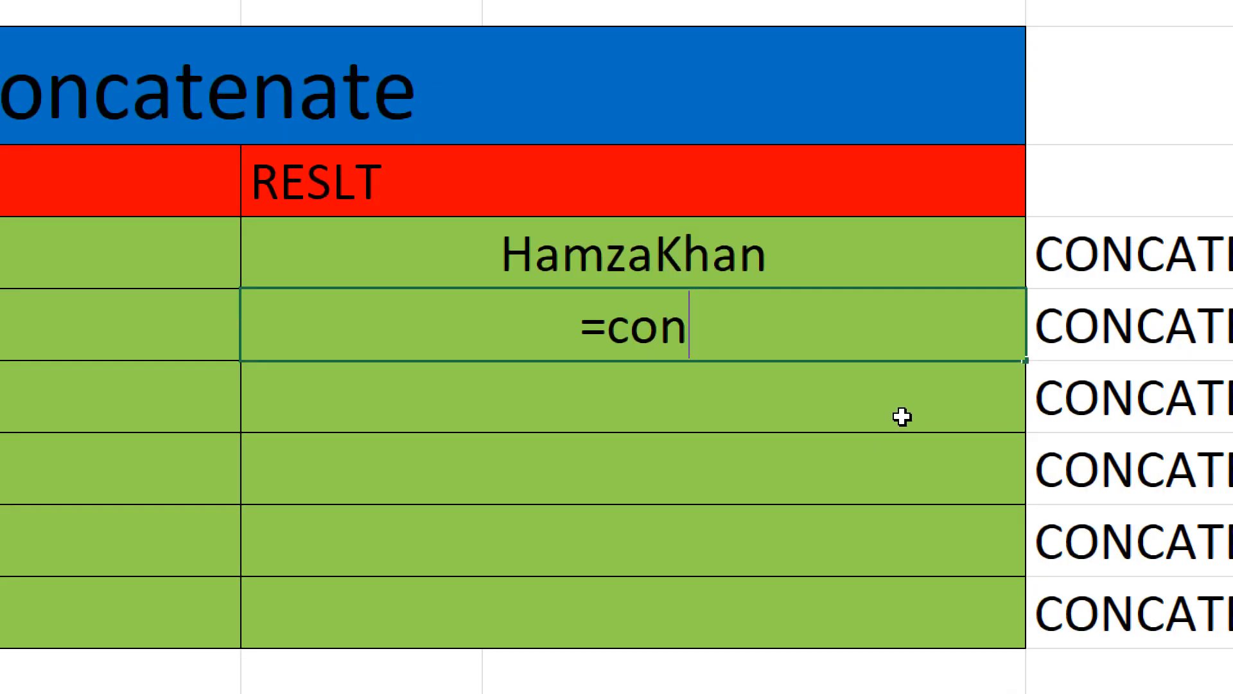
{"action": "type", "text": "c"}
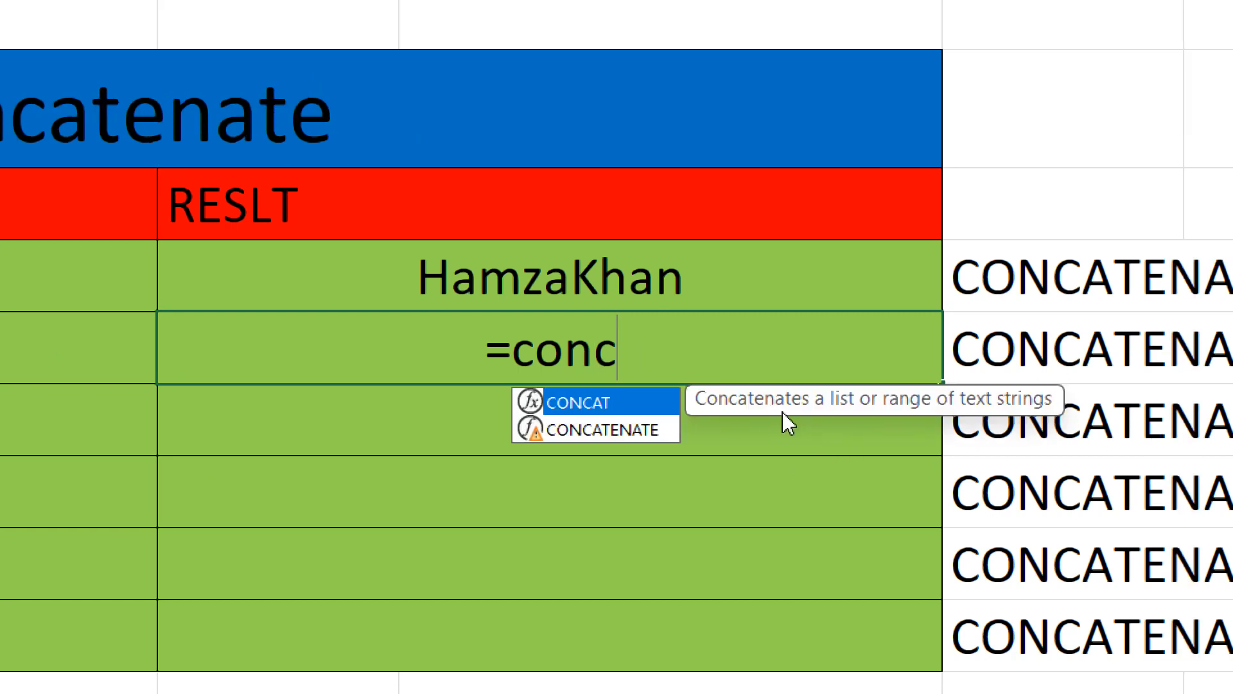
{"action": "key", "text": "Down"}
{"action": "key", "text": "Tab"}
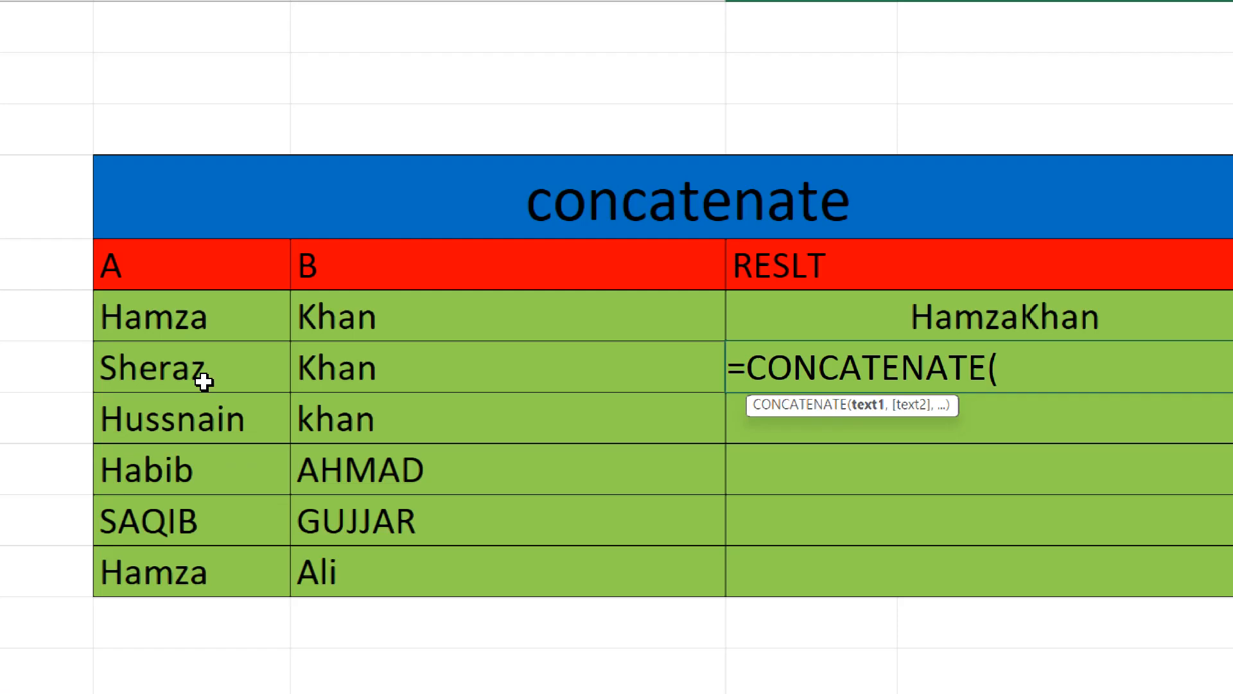
{"action": "left_click", "coordinate": [204, 382]}
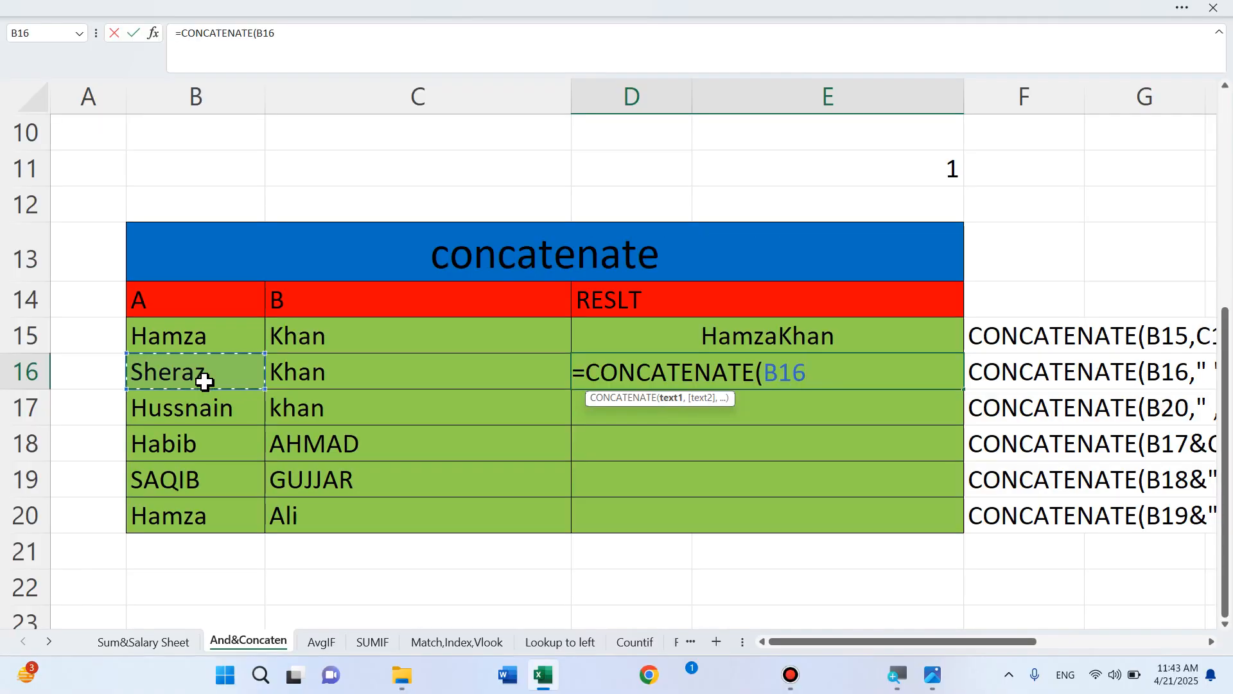
{"action": "type", "text": ","}
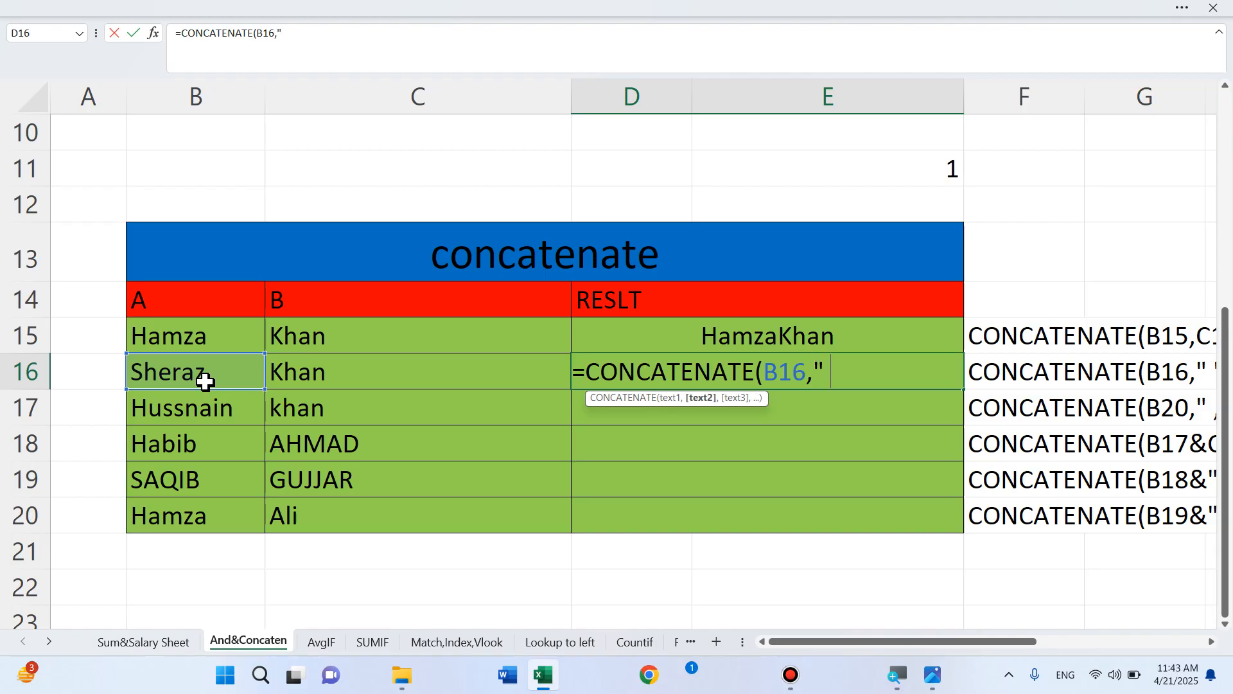
{"action": "type", "text": "\" \","}
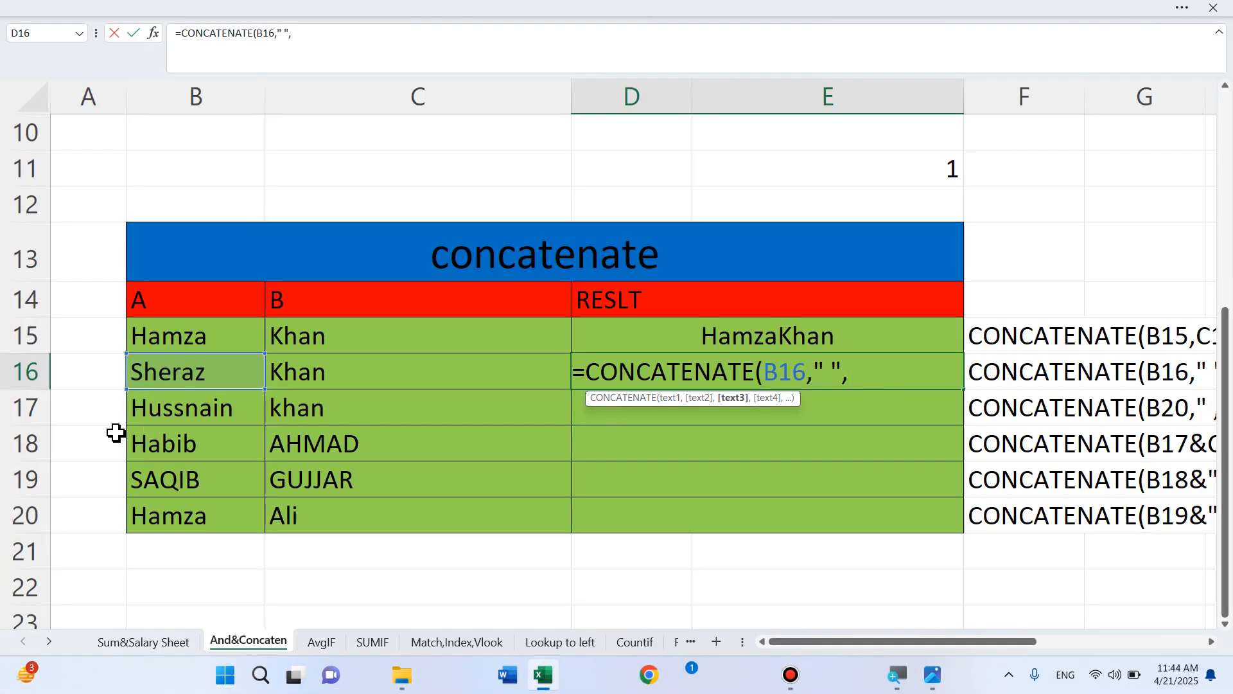
{"action": "left_click", "coordinate": [311, 378]}
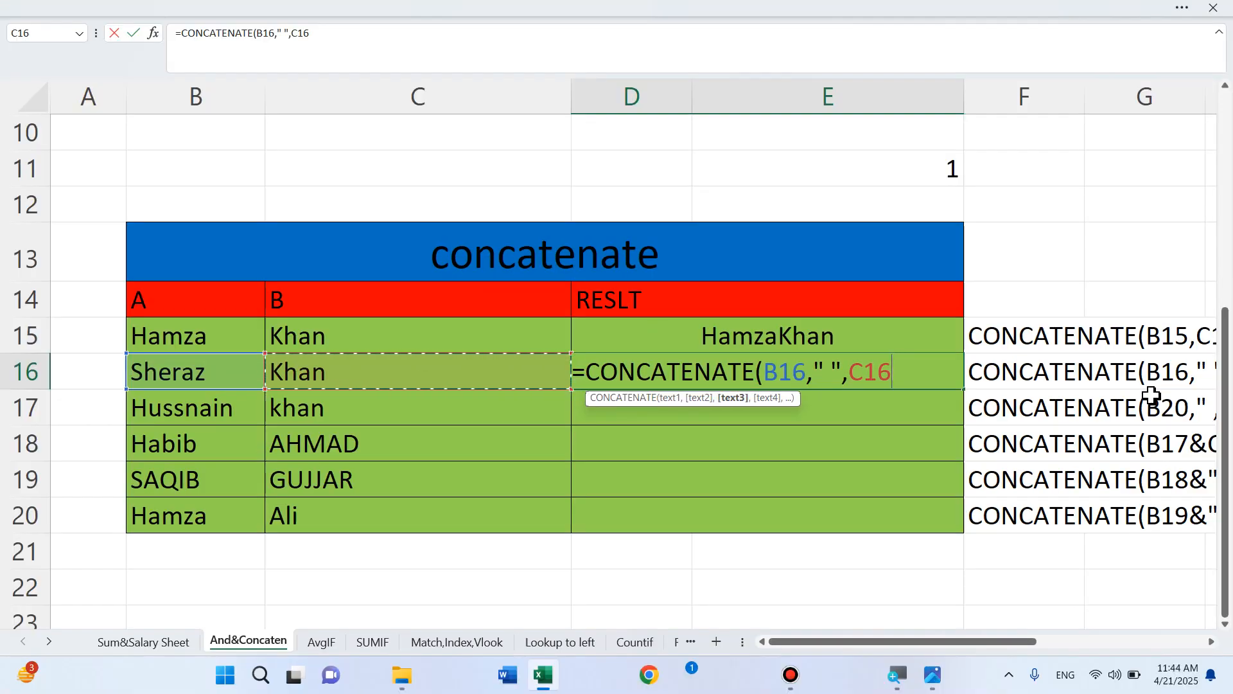
{"action": "type", "text": ")"}
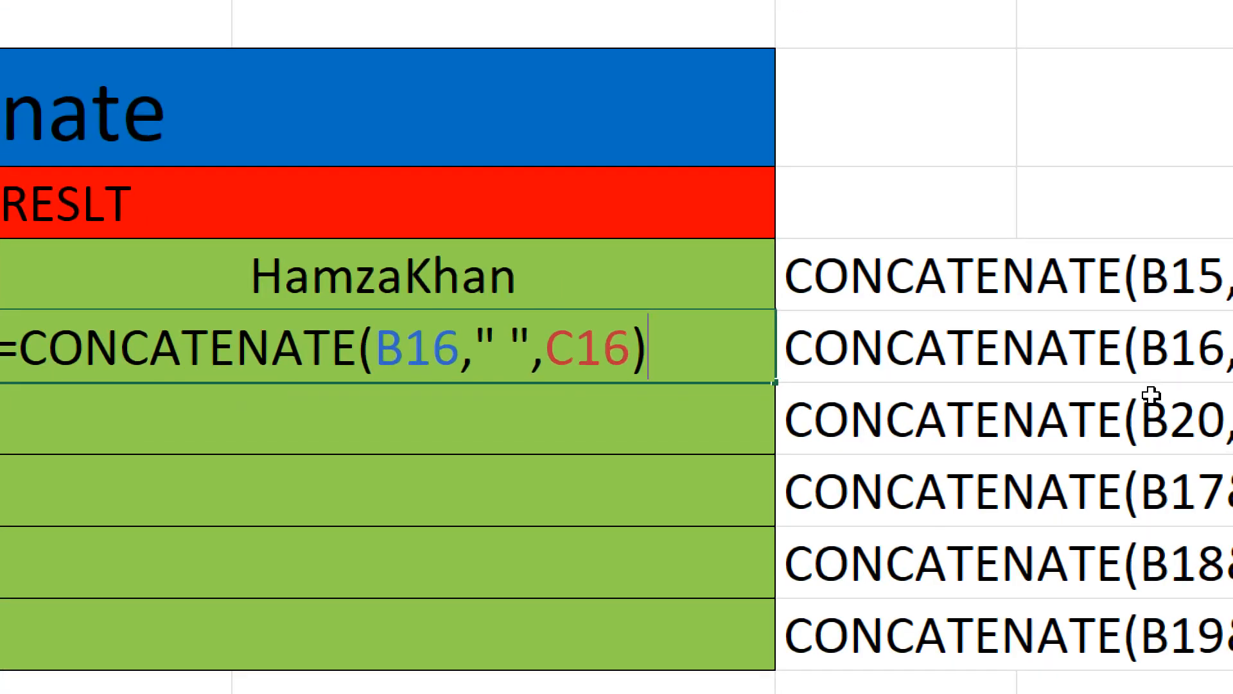
{"action": "key", "text": "Return"}
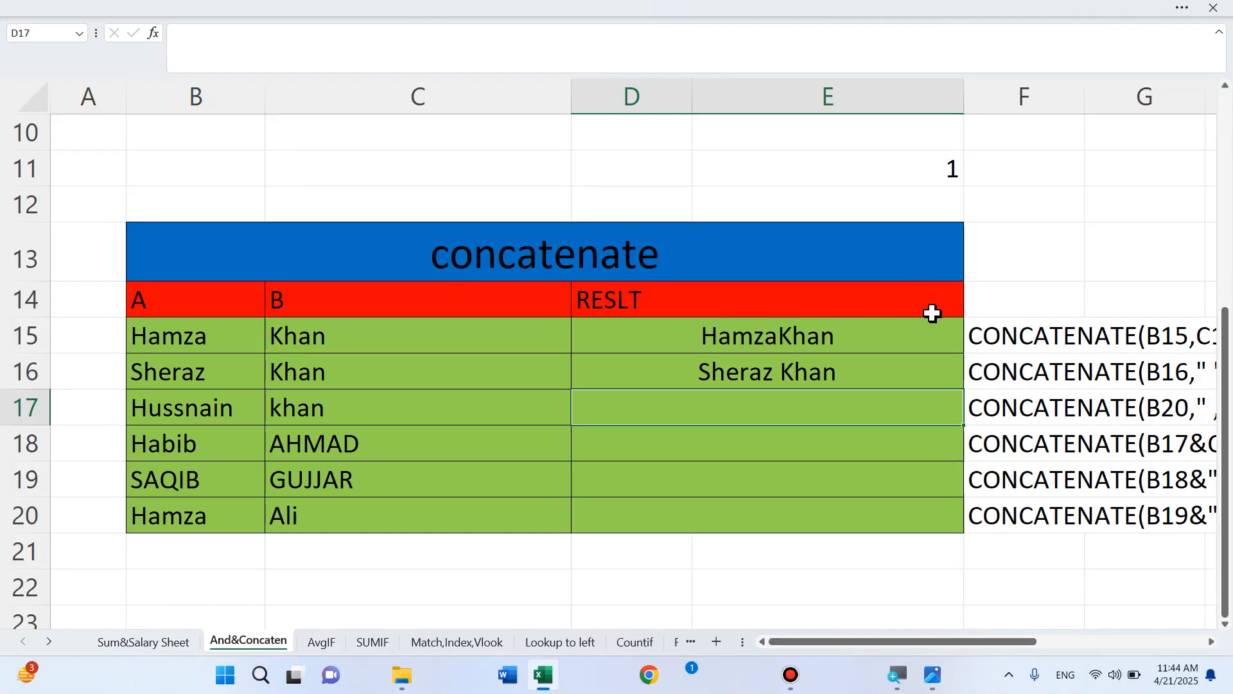
{"action": "left_click", "coordinate": [822, 386]}
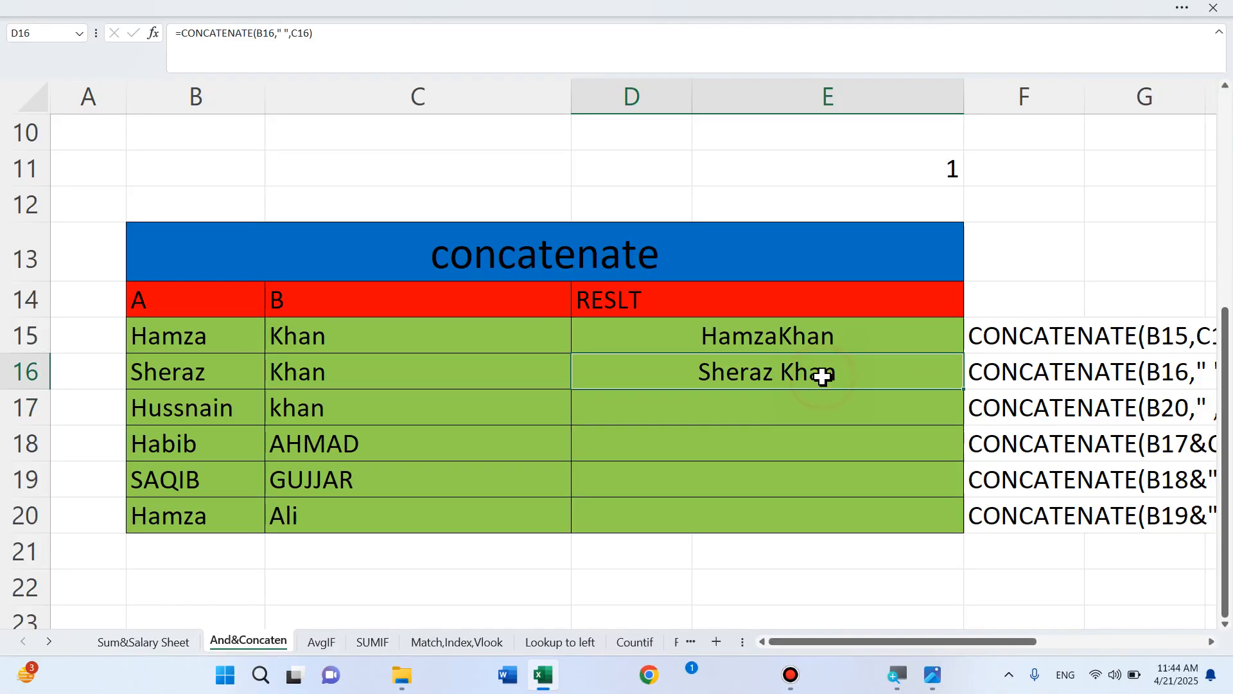
{"action": "left_click", "coordinate": [758, 419]}
{"action": "type", "text": "=co"}
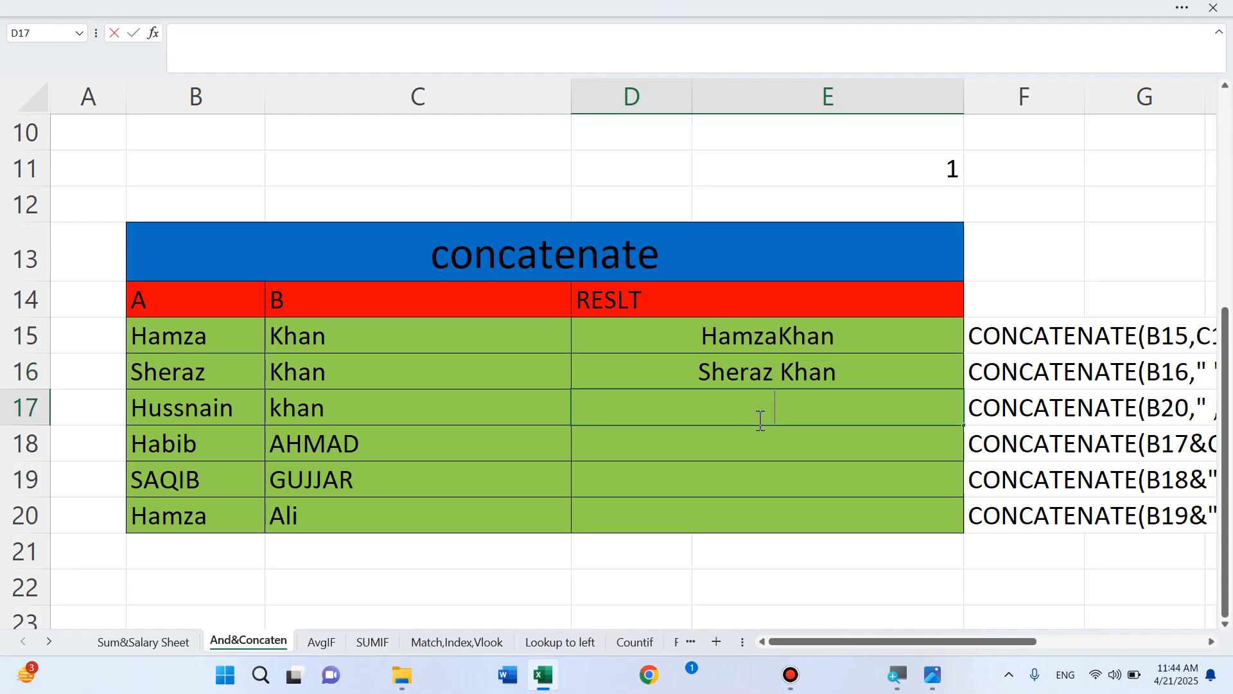
{"action": "type", "text": "n"}
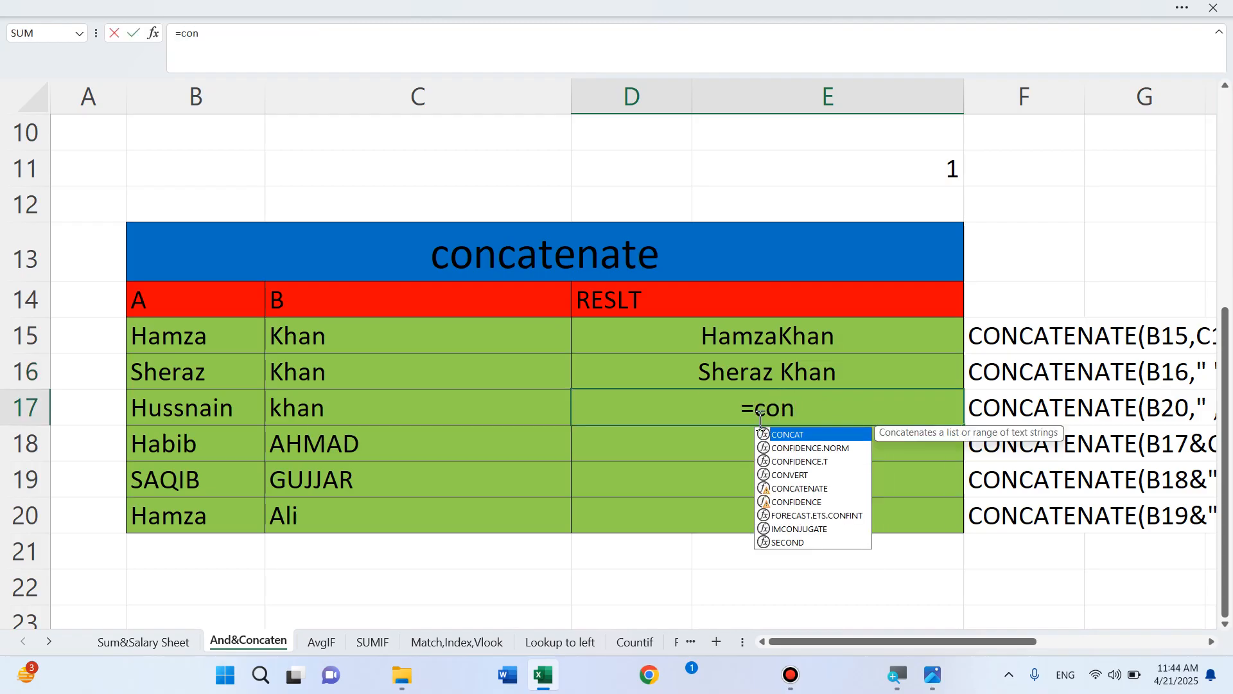
{"action": "double_click", "coordinate": [815, 489]}
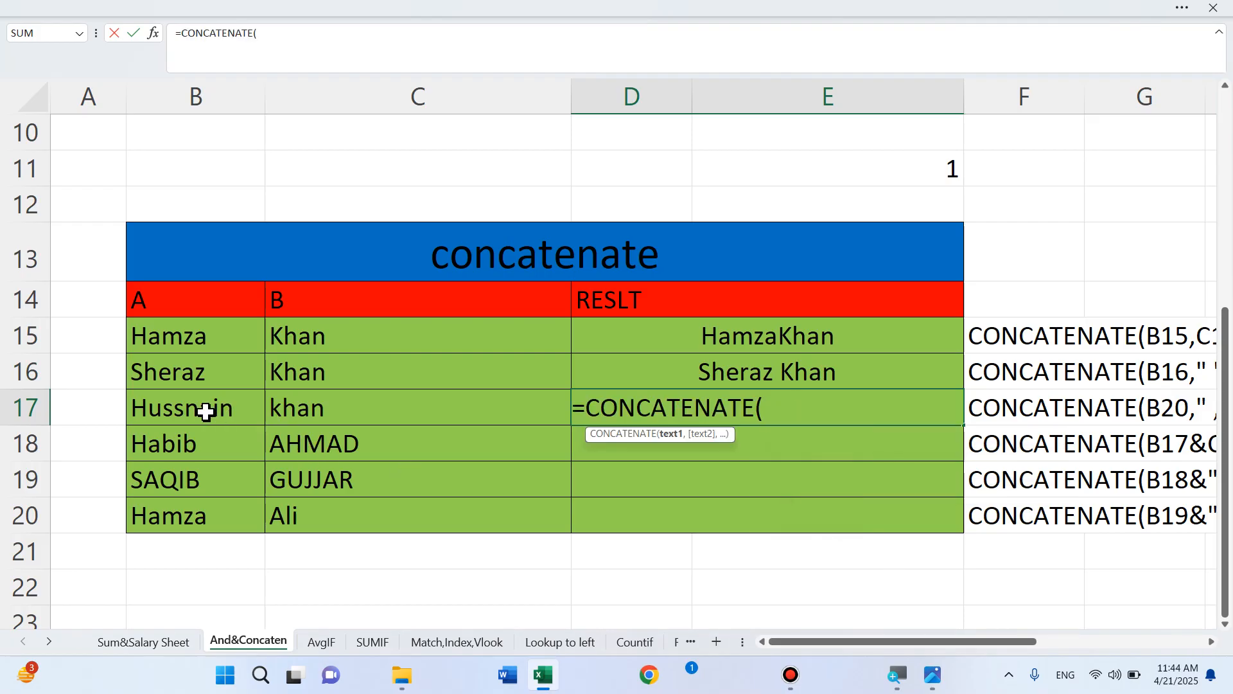
{"action": "left_click", "coordinate": [204, 410]}
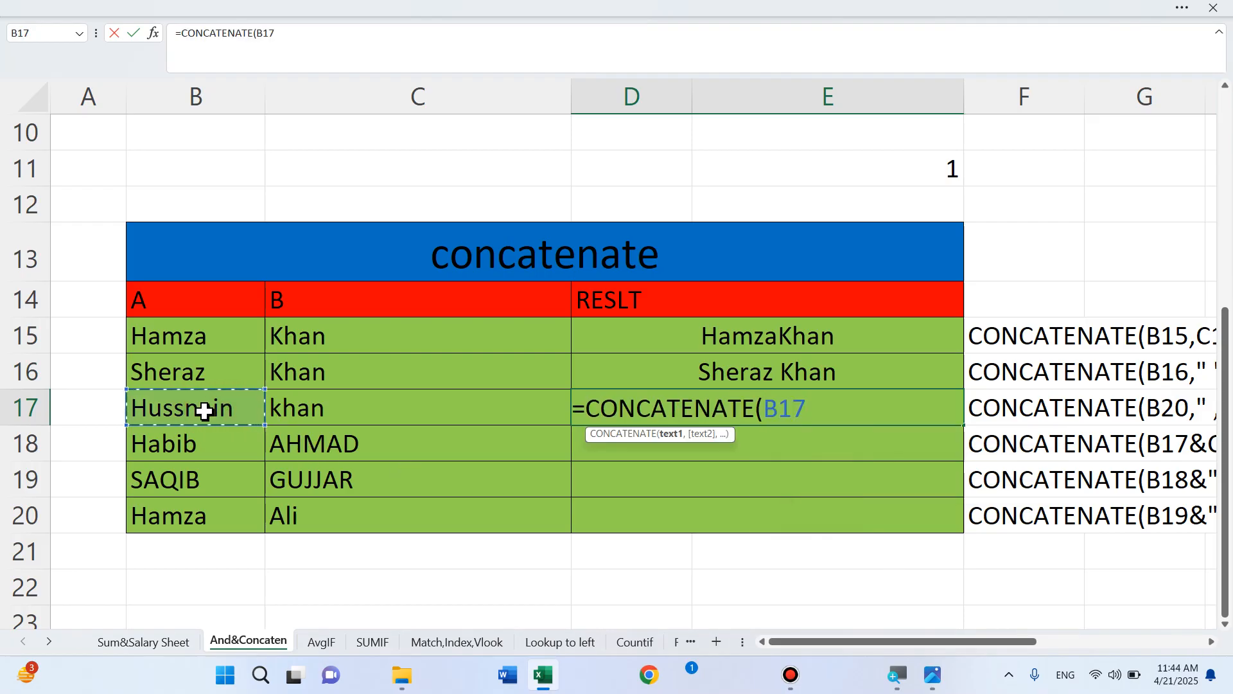
{"action": "type", "text": ",\" "}
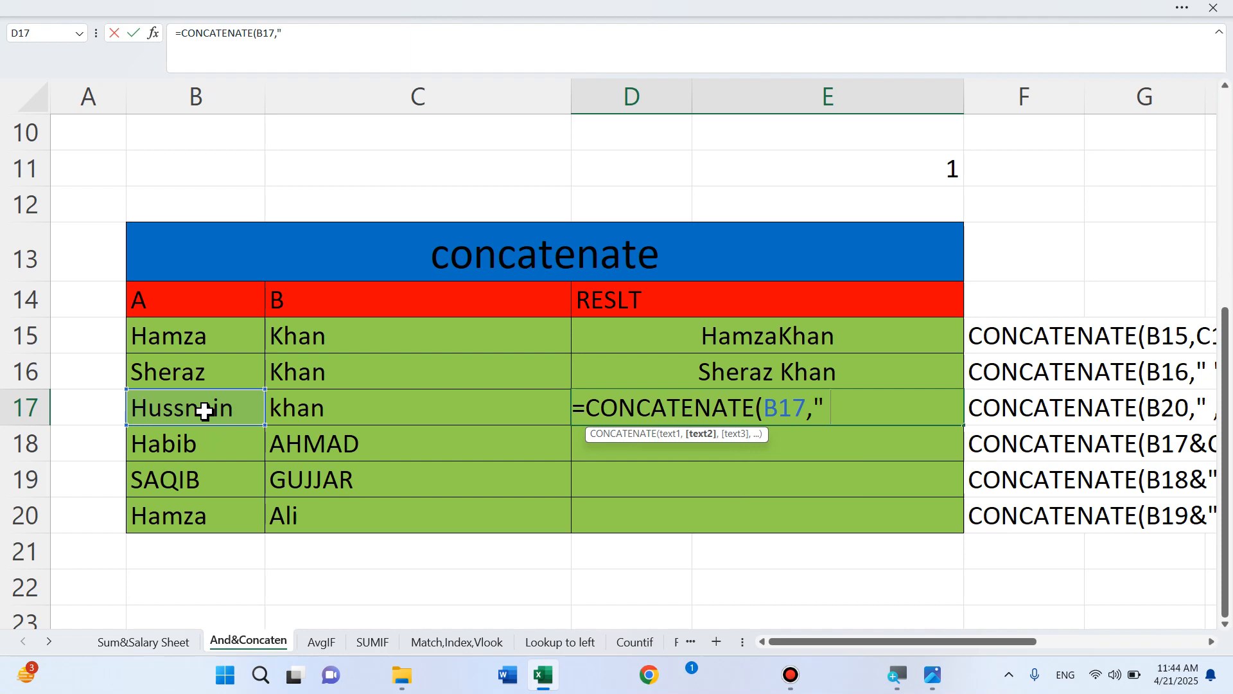
{"action": "type", "text": ", \""}
{"action": "left_click", "coordinate": [299, 412]}
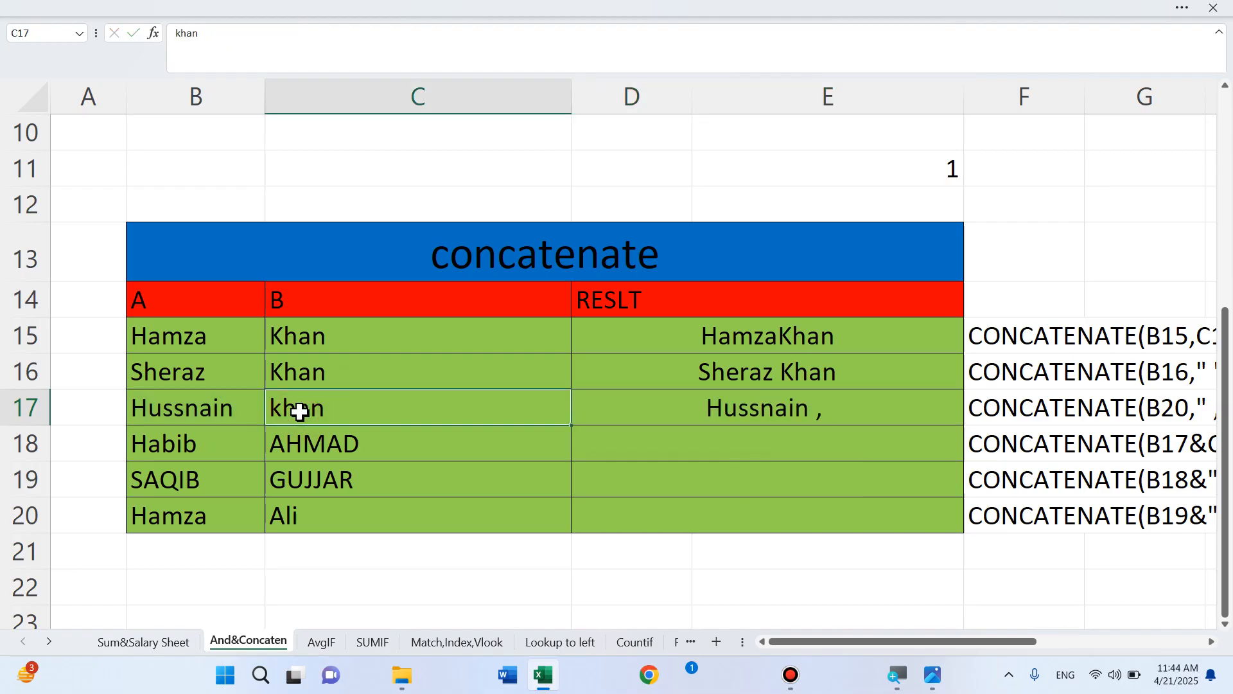
{"action": "key", "text": "ctrl+z"}
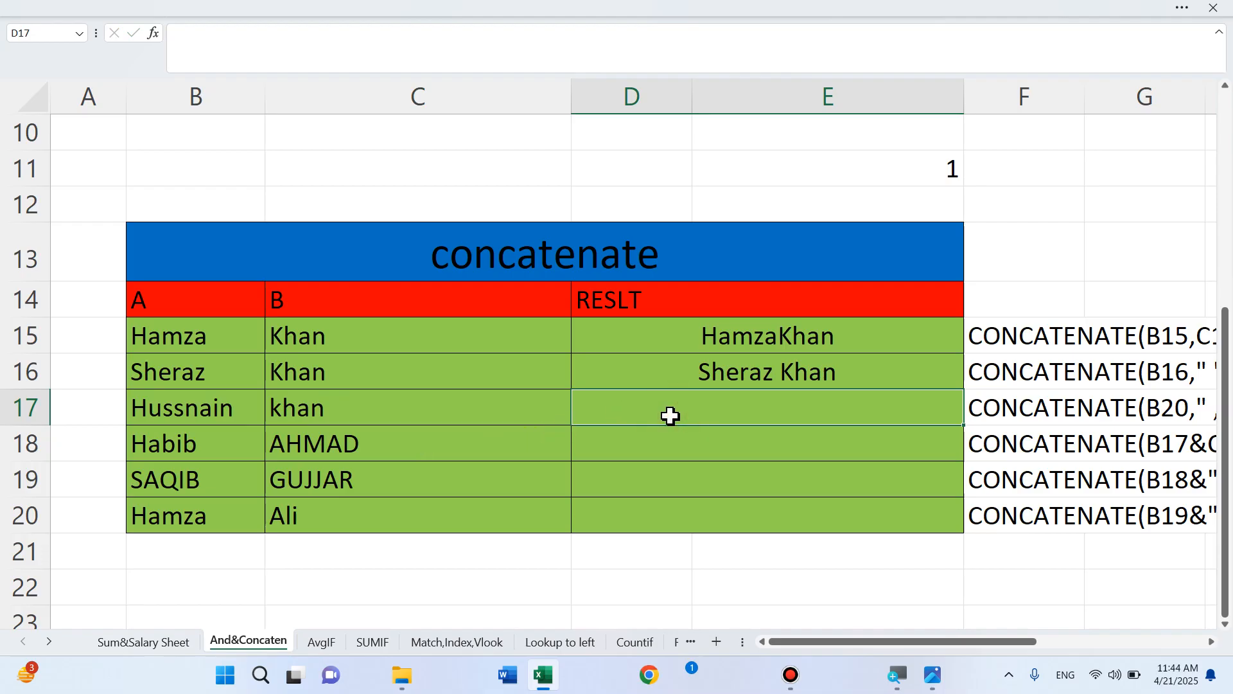
{"action": "type", "text": "=con"}
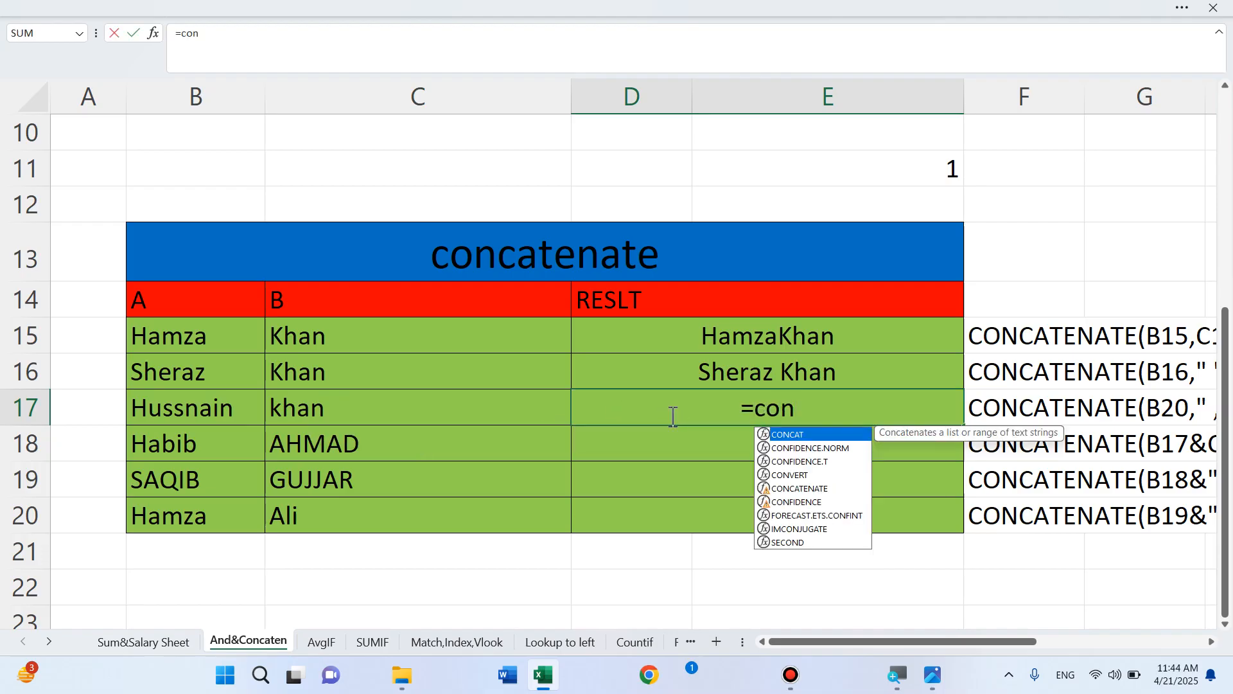
{"action": "left_click", "coordinate": [822, 490]}
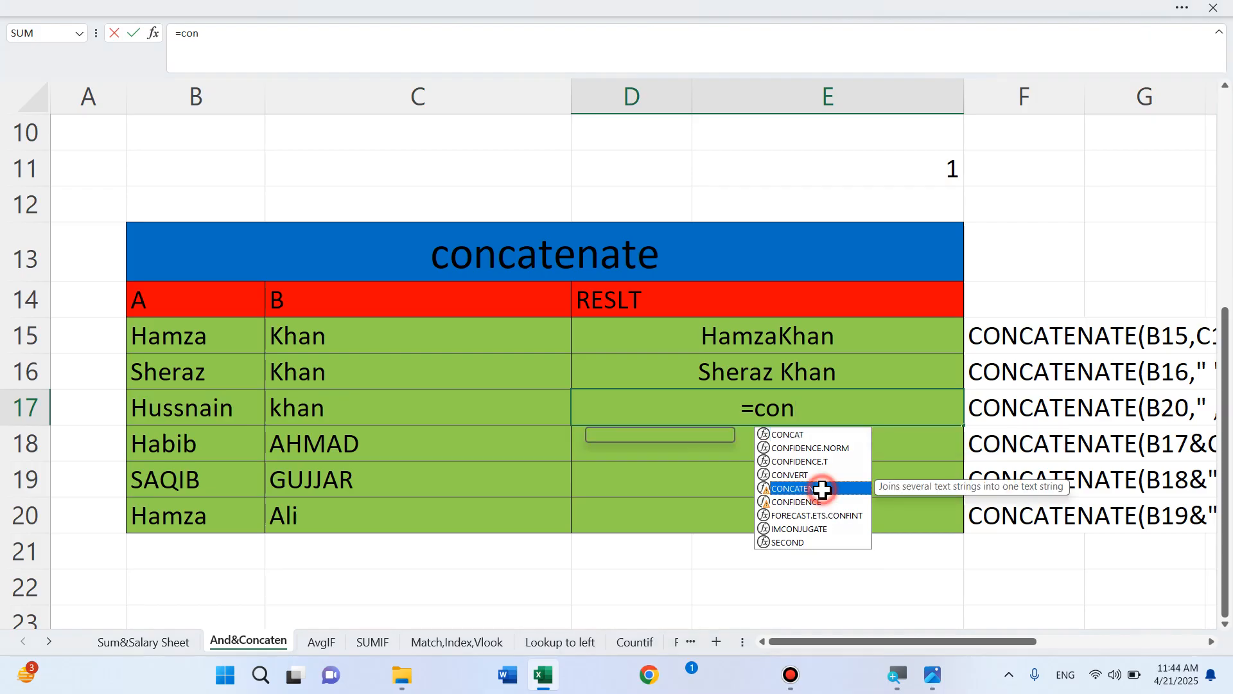
{"action": "double_click", "coordinate": [823, 489]}
{"action": "left_click", "coordinate": [179, 405]}
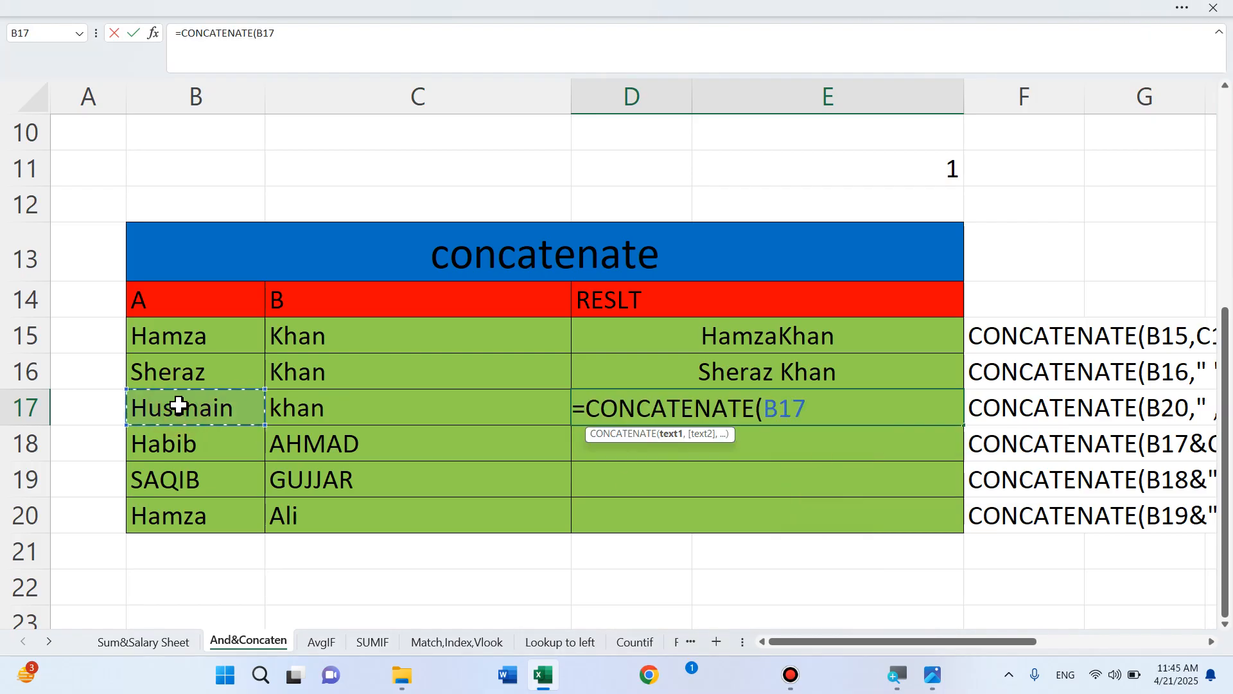
{"action": "type", "text": ","}
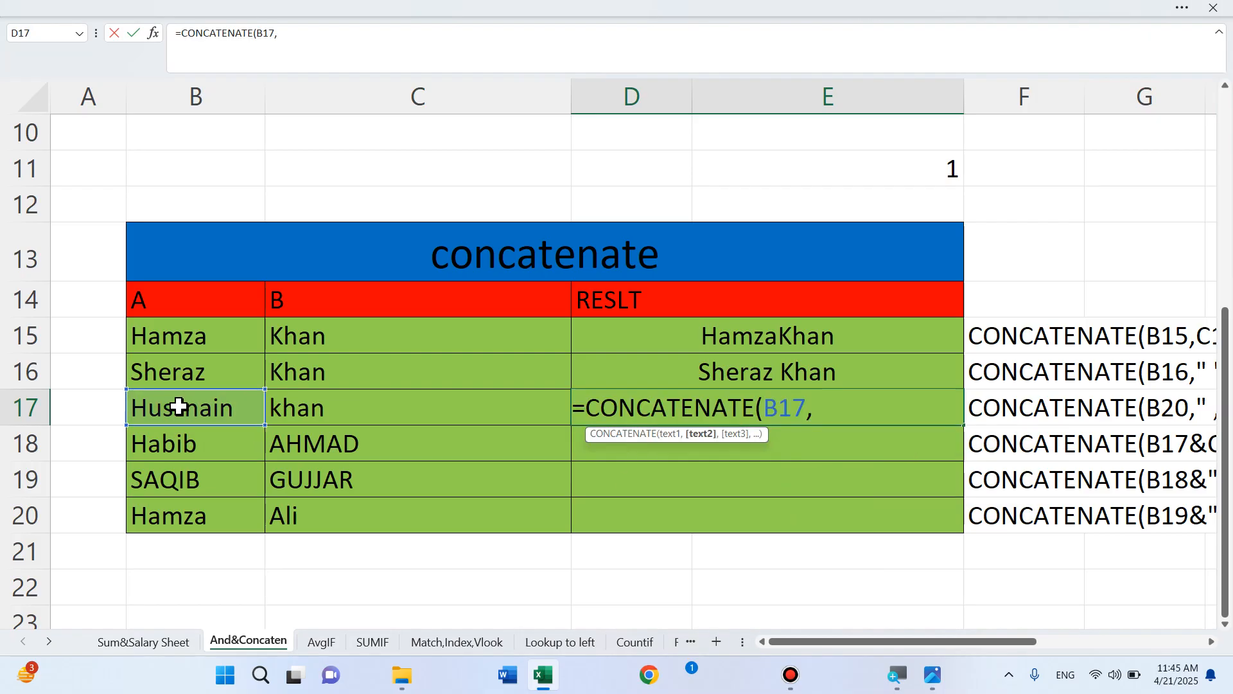
{"action": "type", "text": "\" , \","}
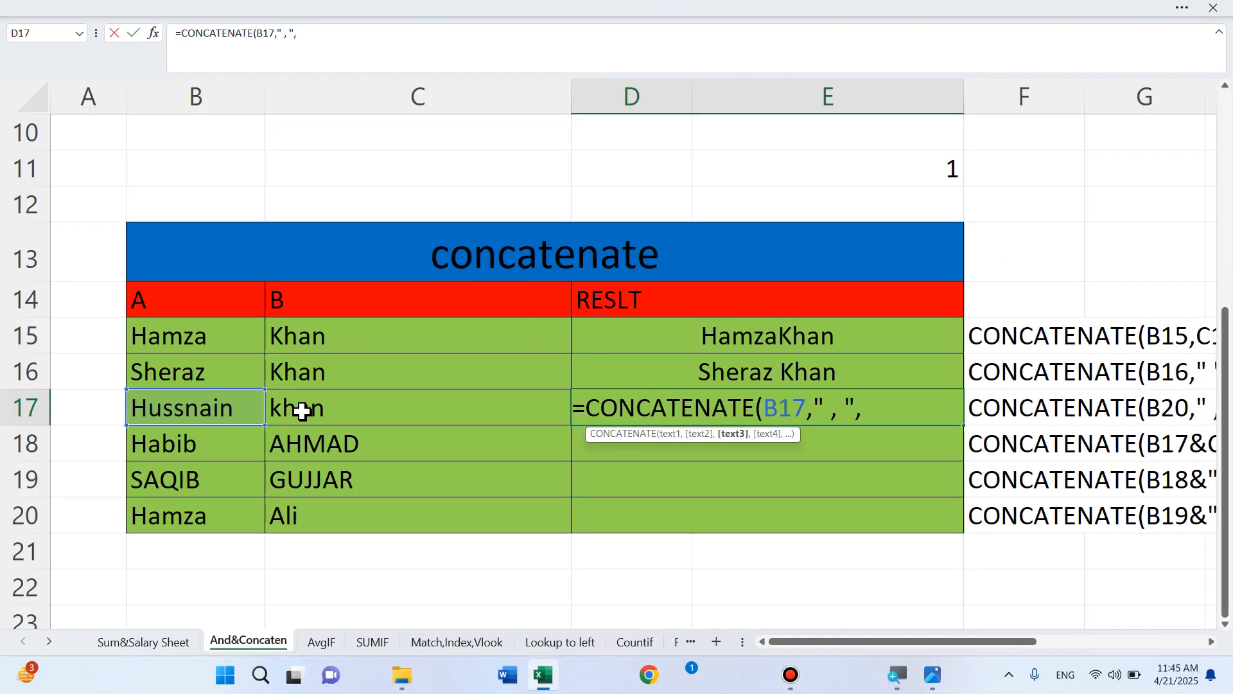
{"action": "left_click", "coordinate": [303, 409]}
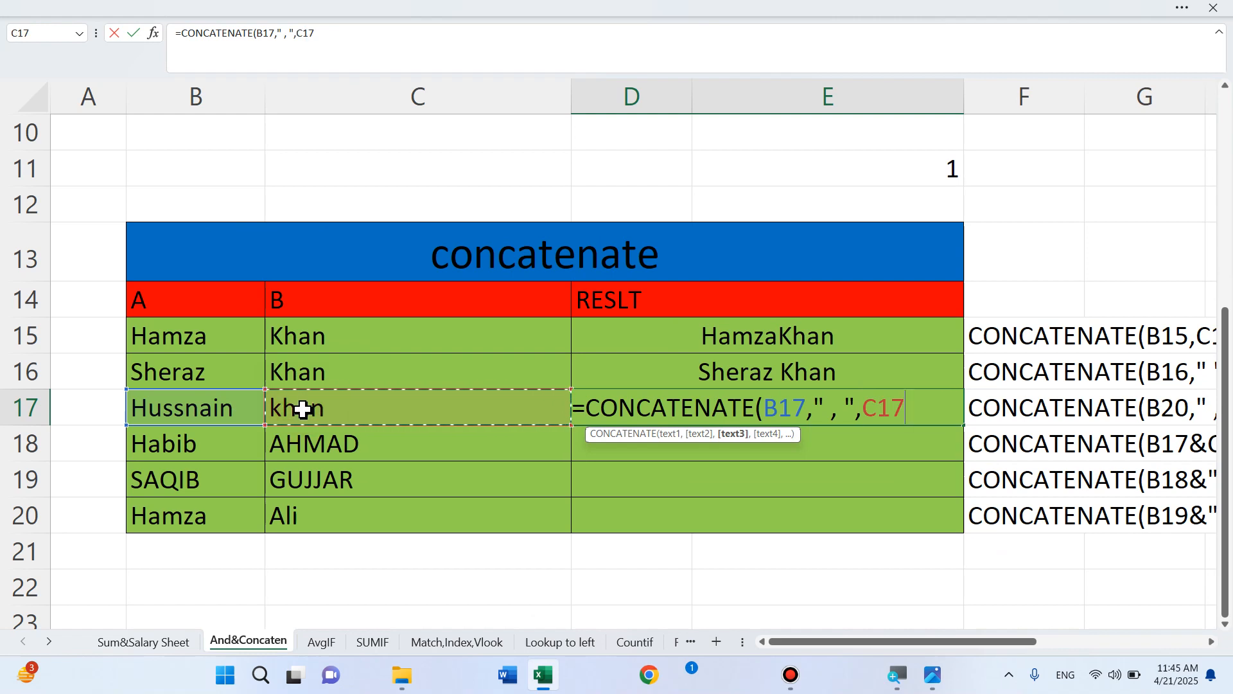
{"action": "type", "text": ")"}
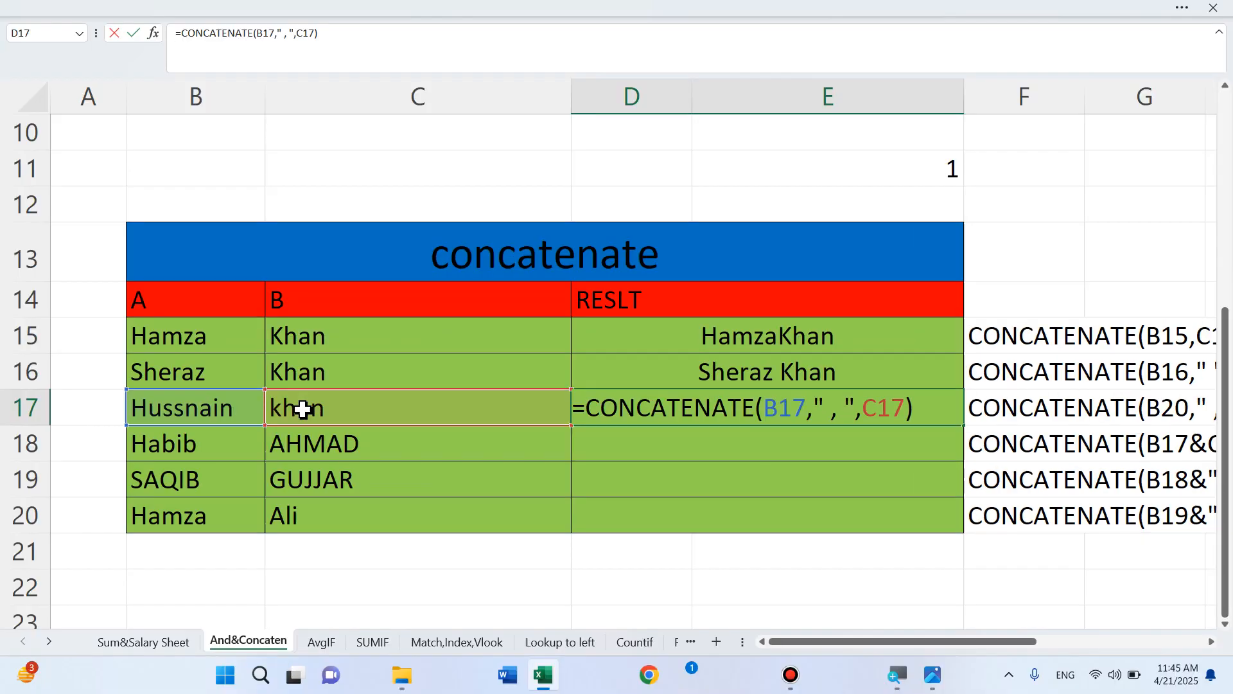
{"action": "key", "text": "Return"}
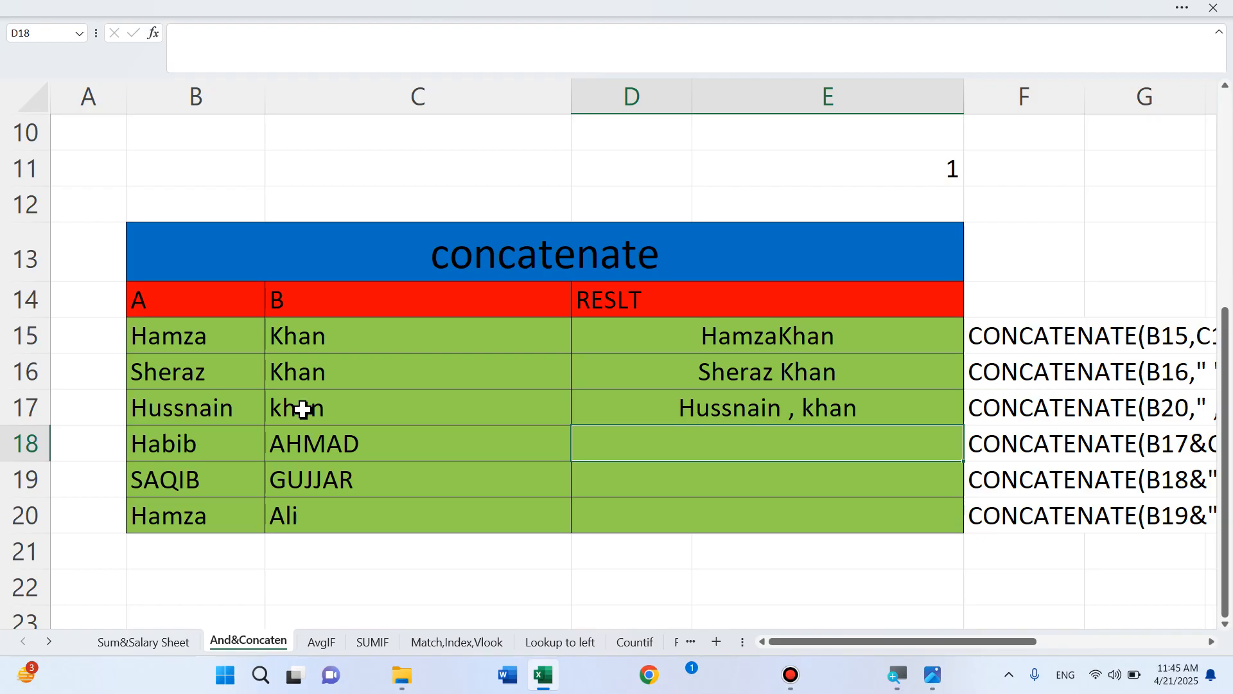
{"action": "type", "text": "=c"}
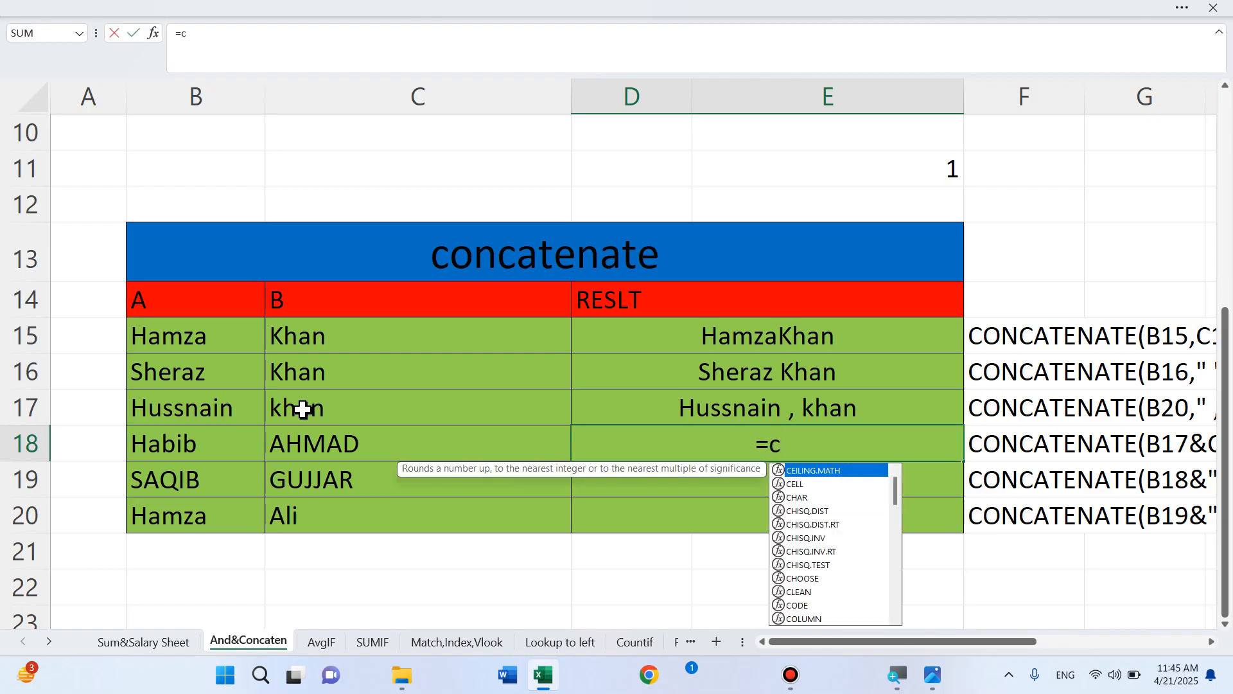
{"action": "type", "text": "on"}
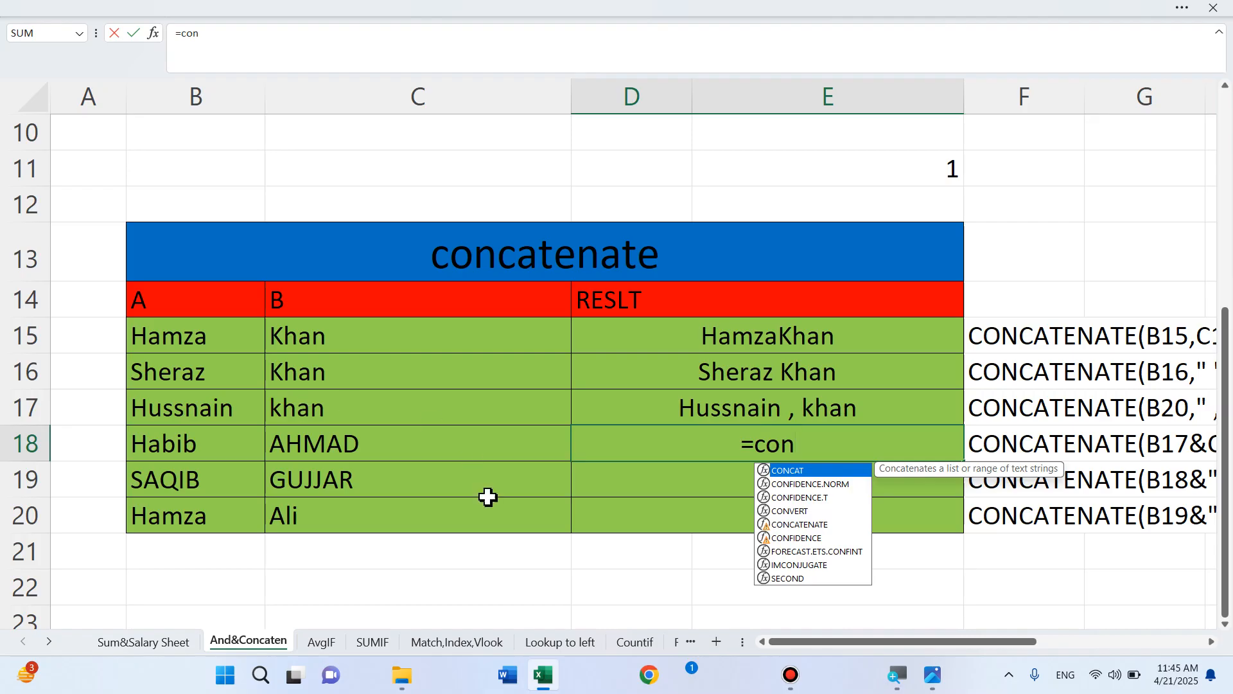
{"action": "double_click", "coordinate": [822, 523]}
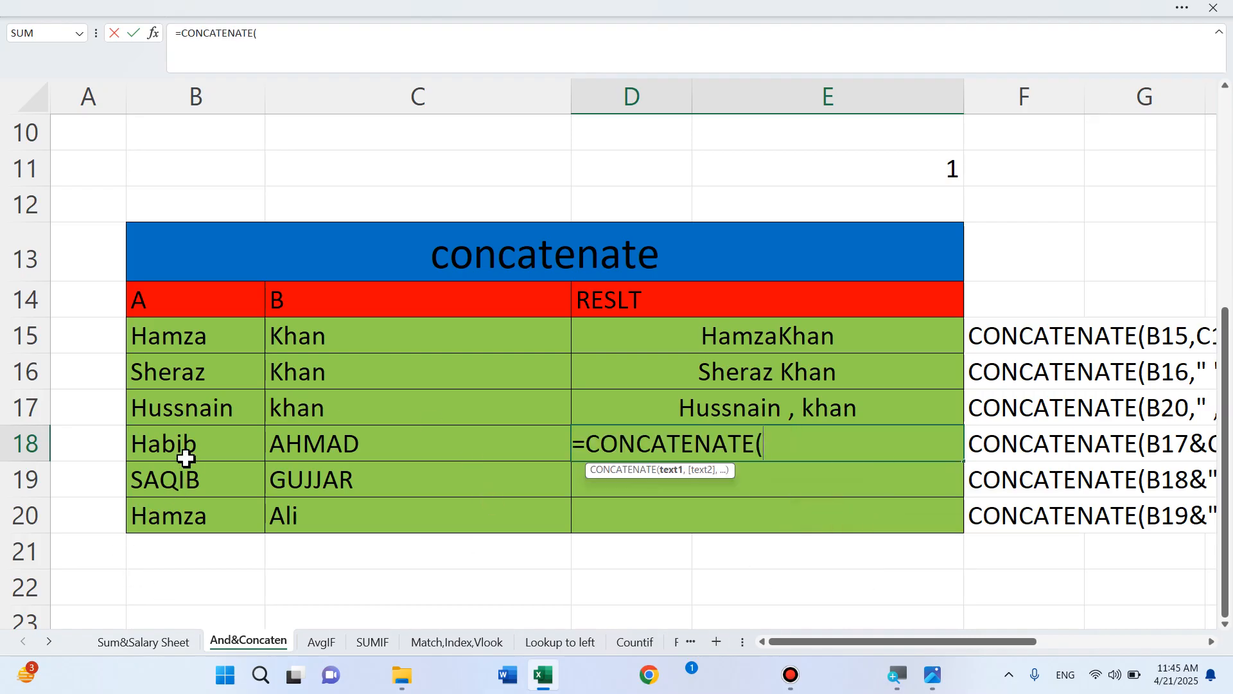
{"action": "left_click", "coordinate": [183, 444]}
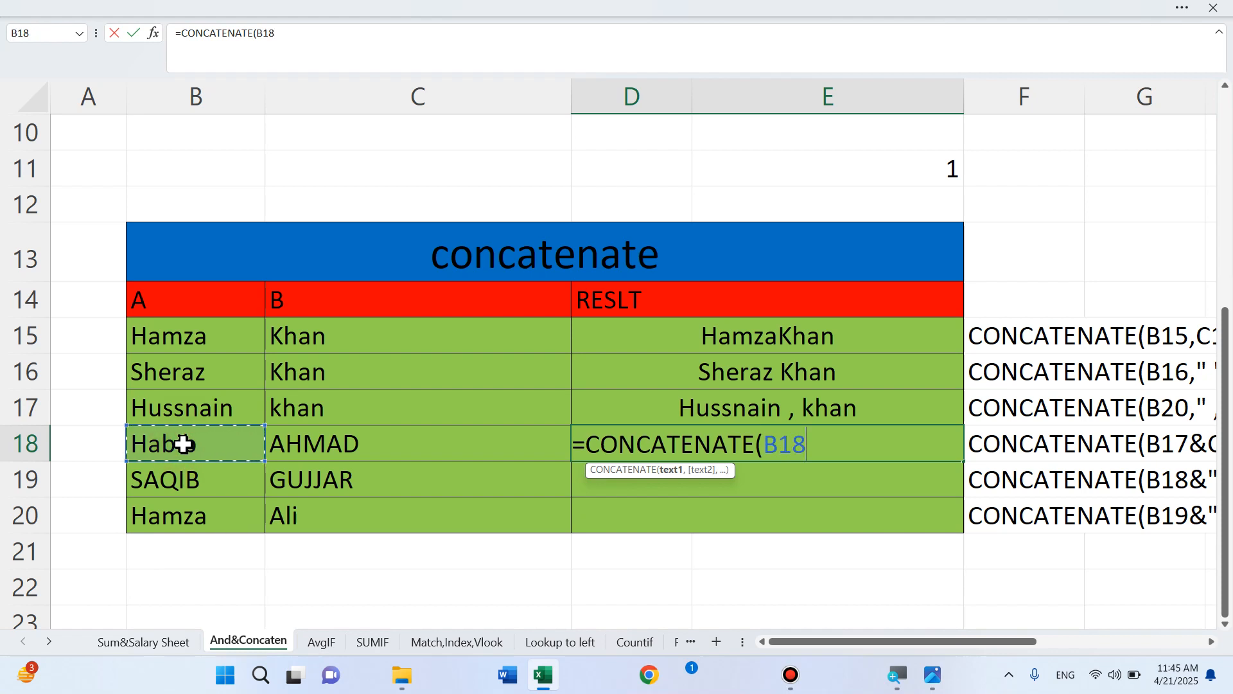
{"action": "type", "text": "&"}
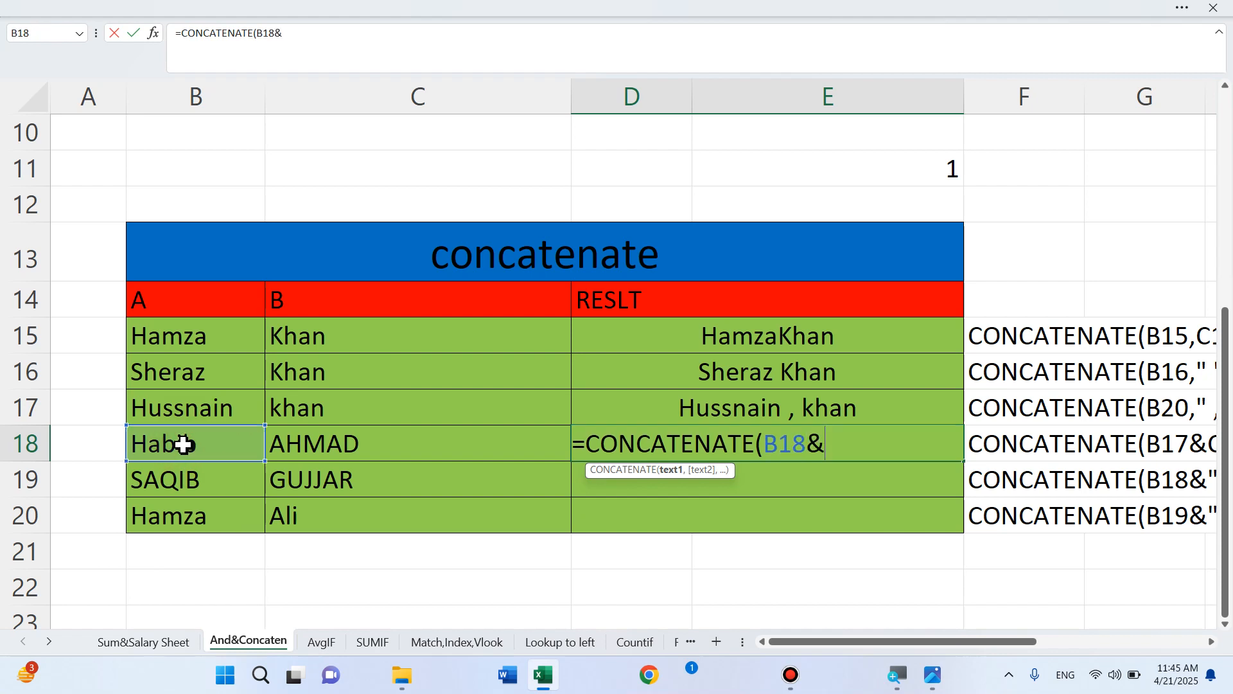
{"action": "left_click", "coordinate": [287, 439]}
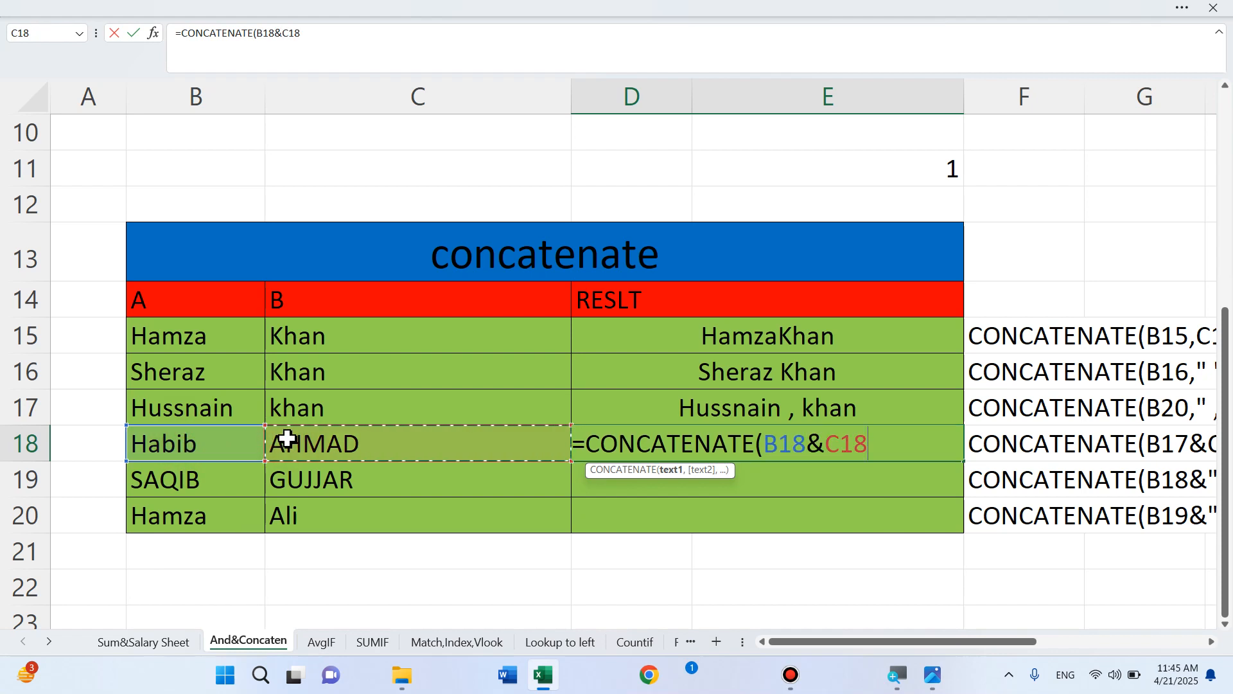
{"action": "type", "text": ")"}
{"action": "key", "text": "Return"}
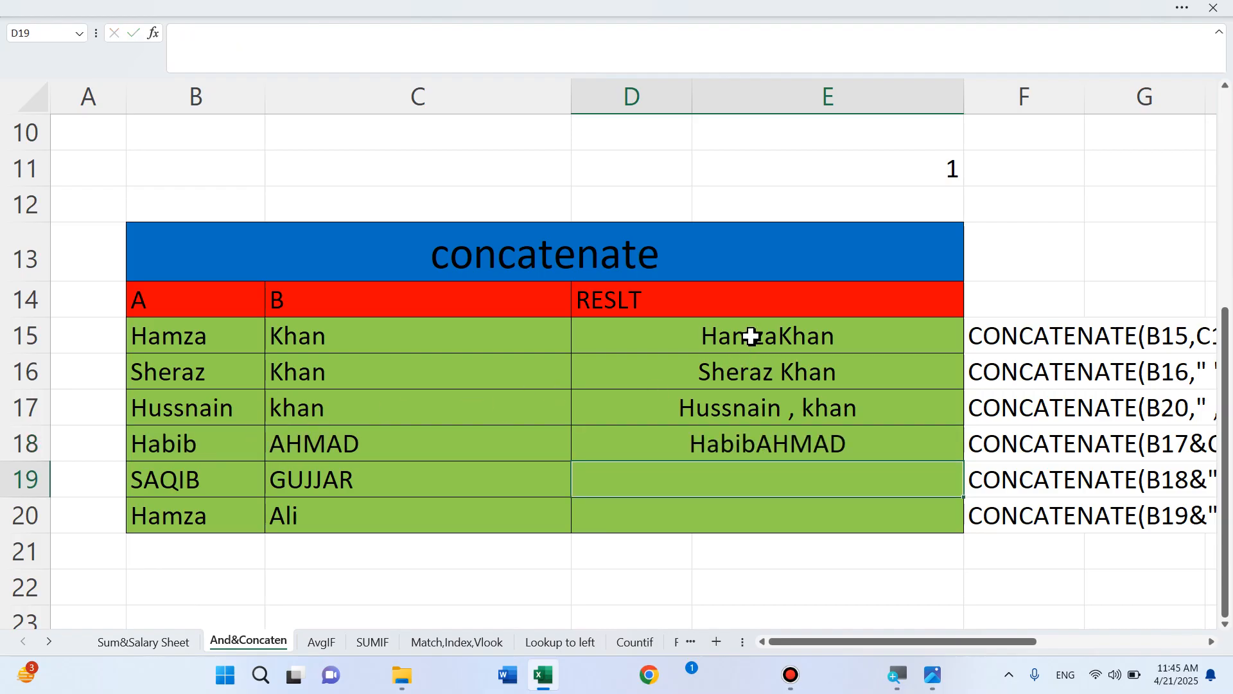
{"action": "type", "text": "="}
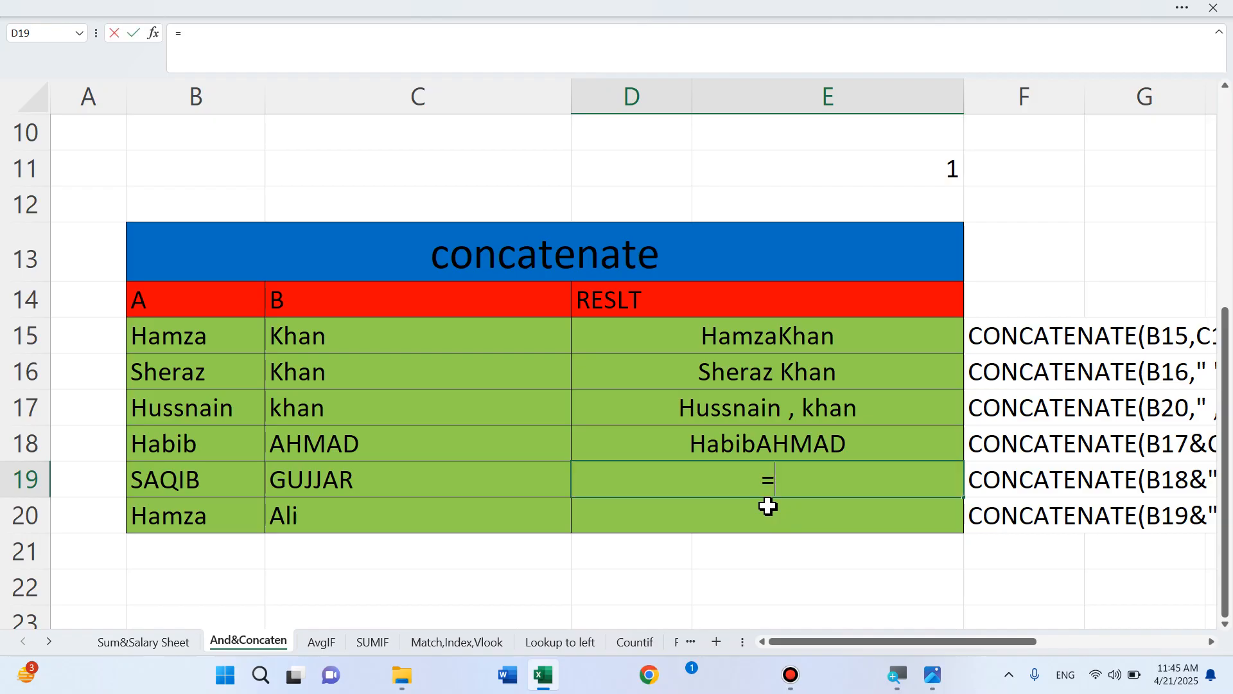
{"action": "type", "text": "con"}
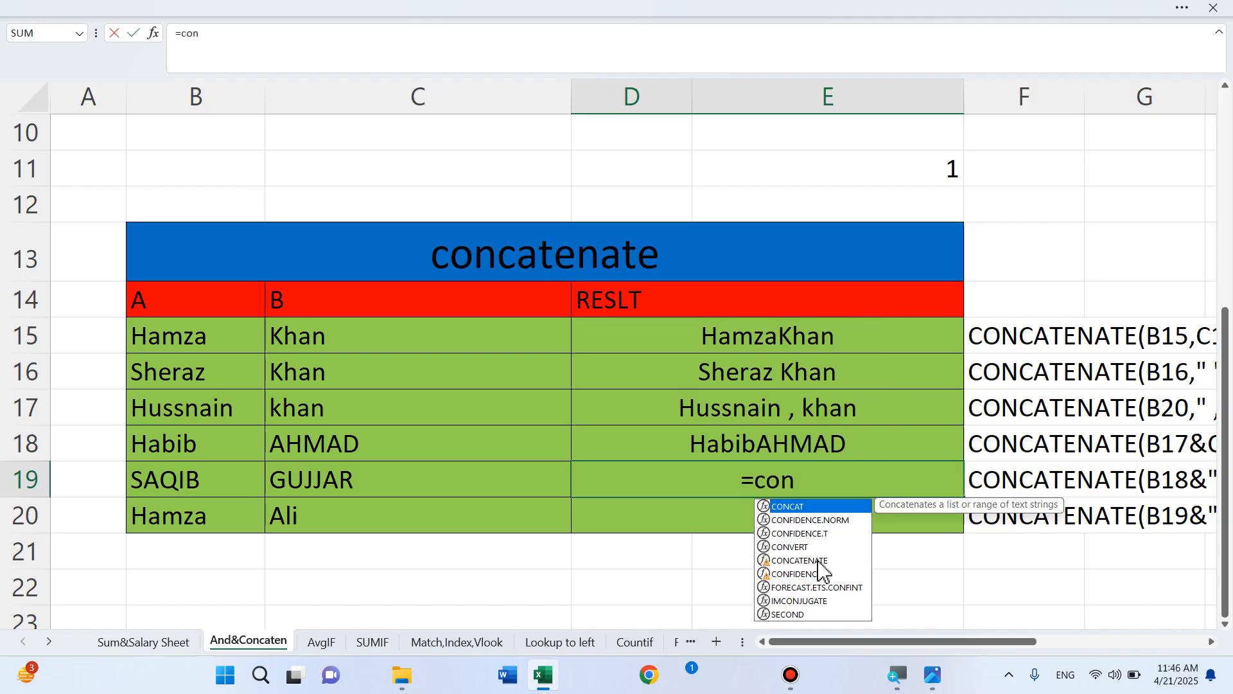
{"action": "double_click", "coordinate": [817, 562]}
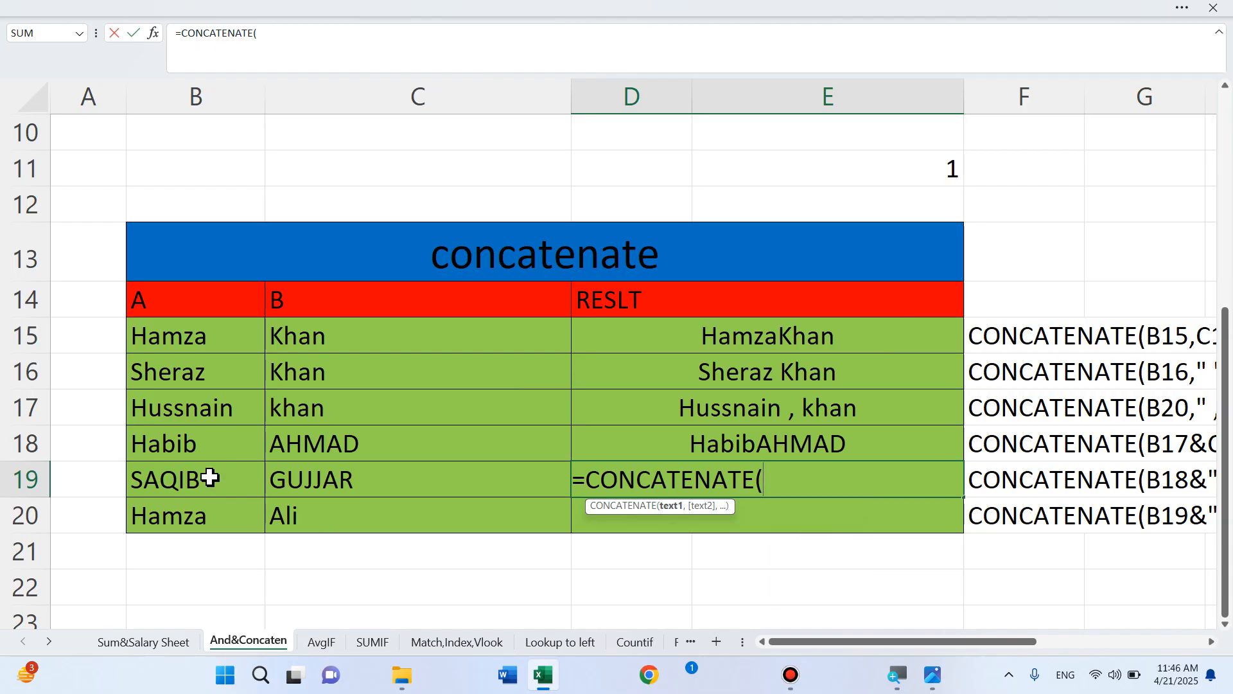
{"action": "left_click", "coordinate": [208, 478]}
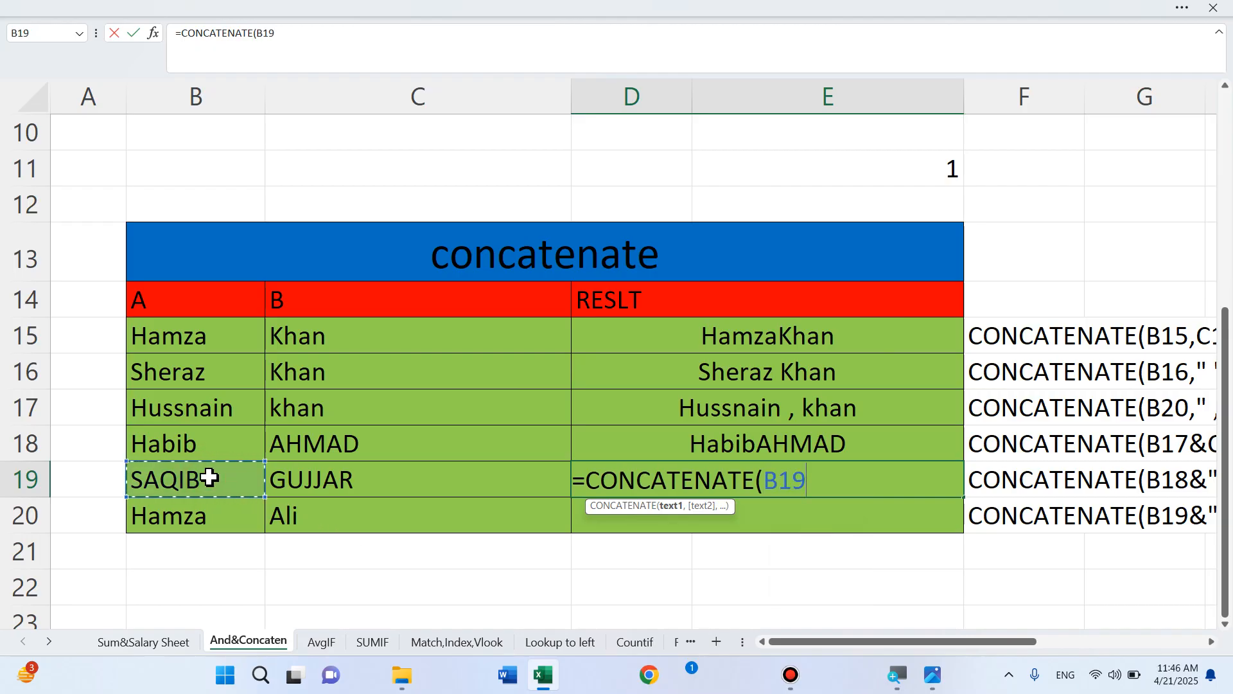
{"action": "type", "text": "&"}
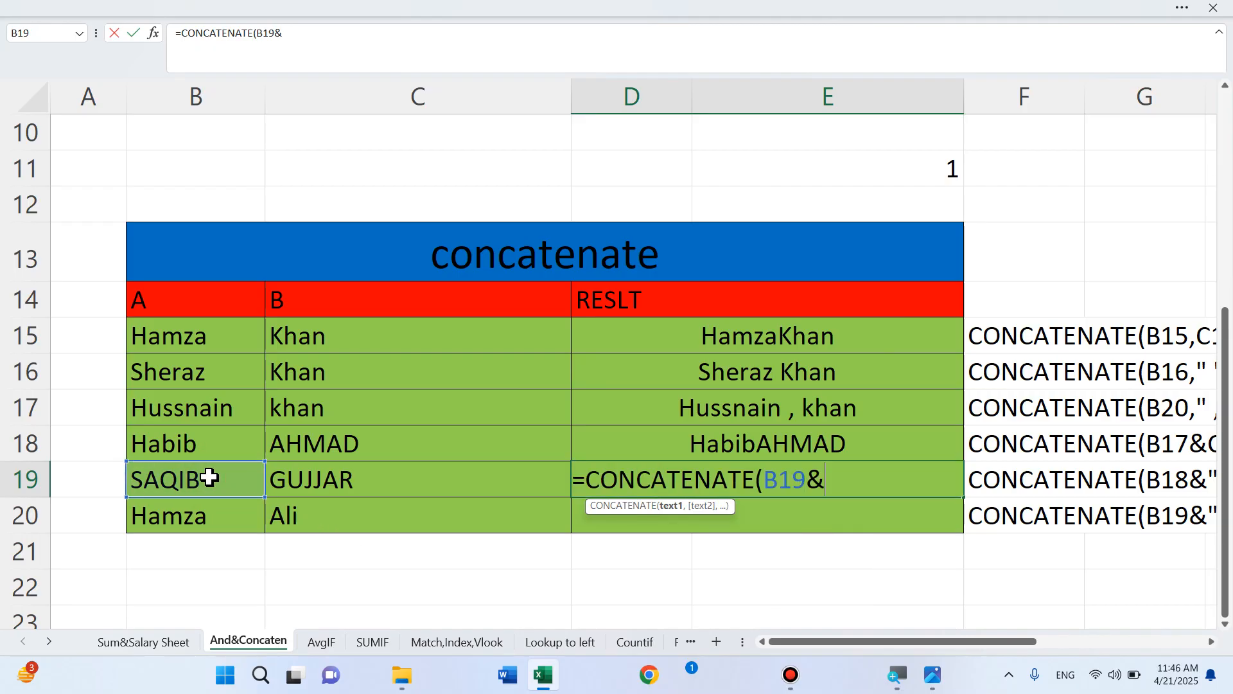
{"action": "type", "text": "\" \"&"}
{"action": "left_click", "coordinate": [327, 479]}
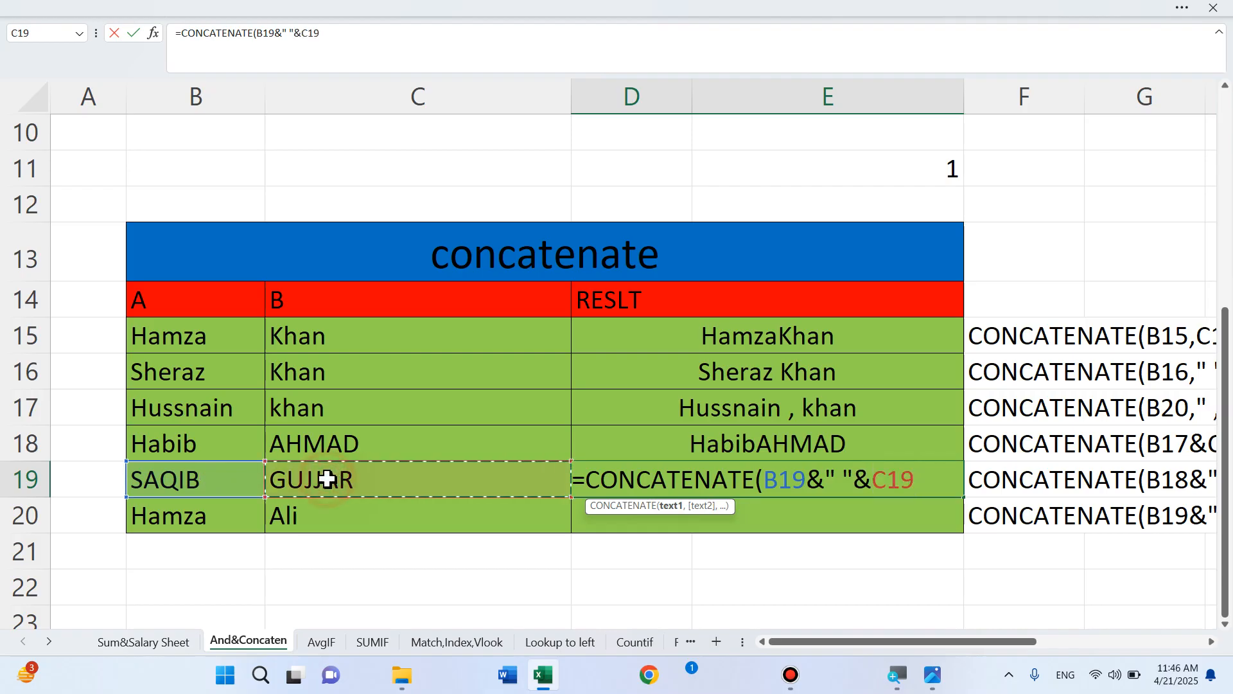
{"action": "type", "text": ")"}
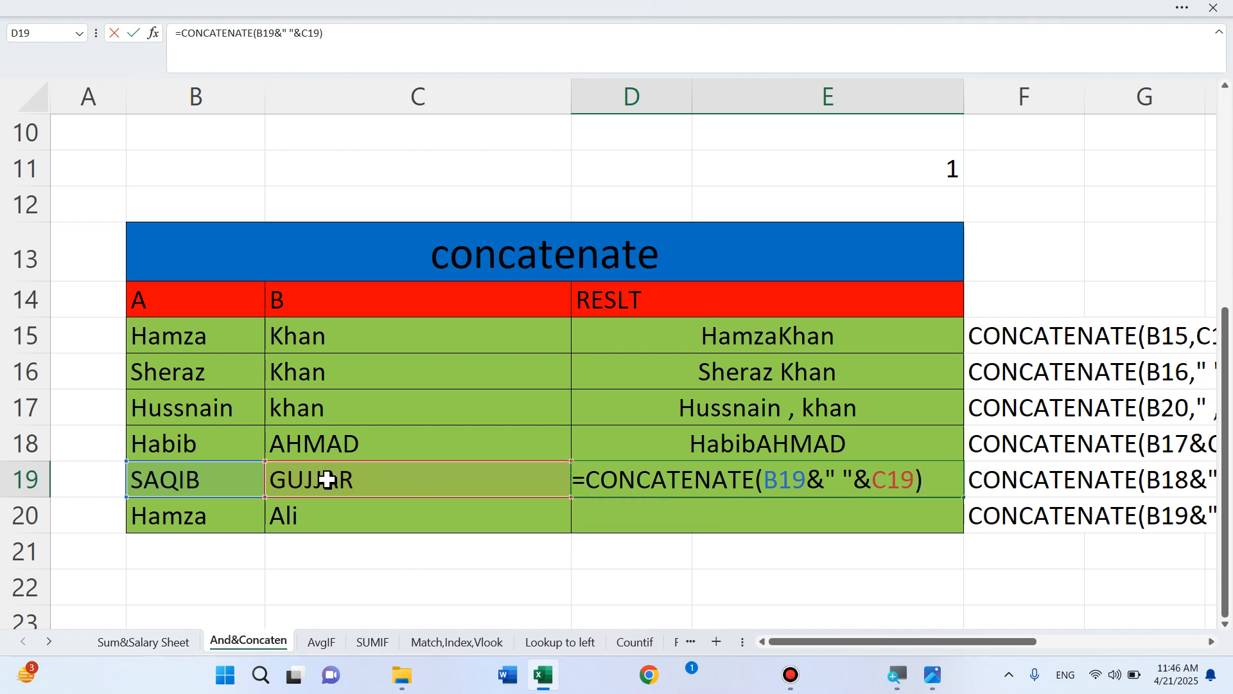
{"action": "key", "text": "Return"}
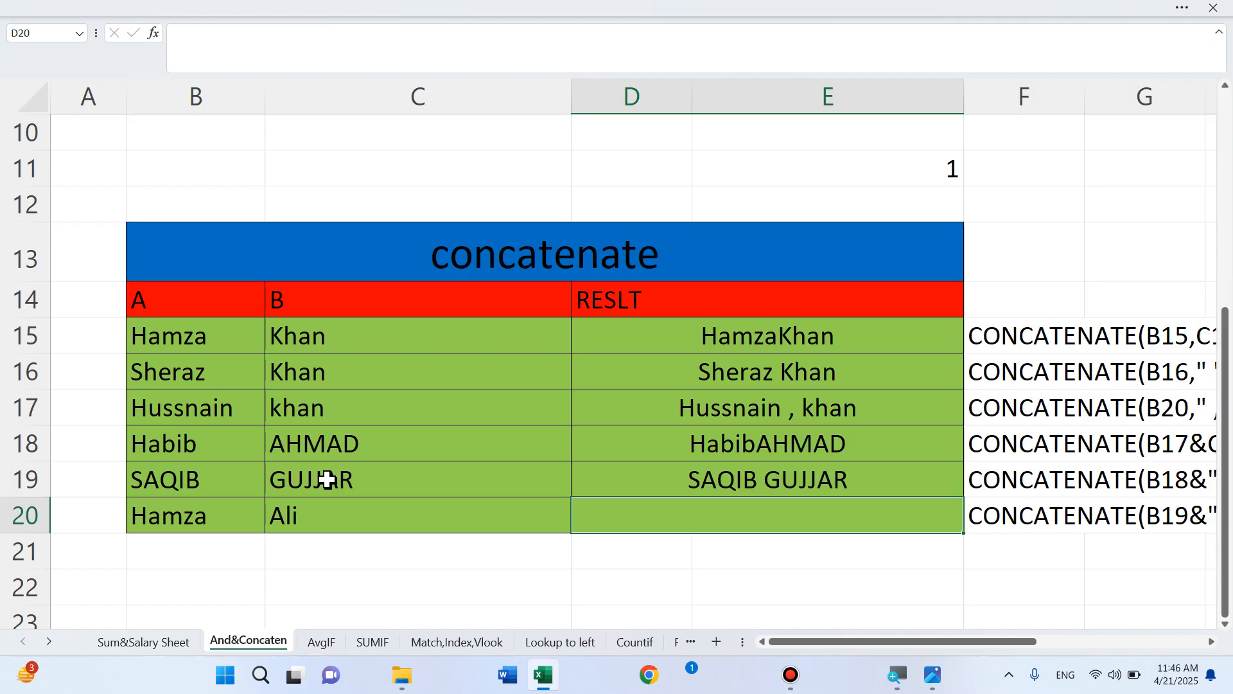
{"action": "type", "text": "=con"}
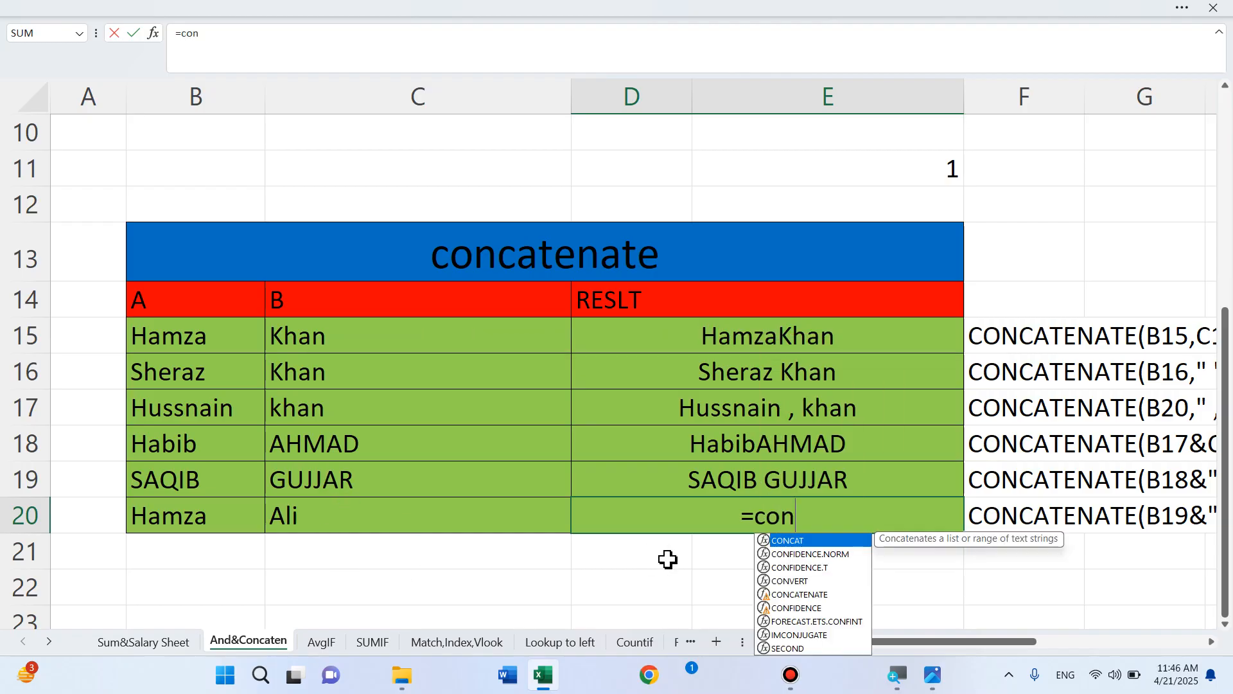
{"action": "left_click", "coordinate": [800, 596]}
{"action": "double_click", "coordinate": [799, 597]}
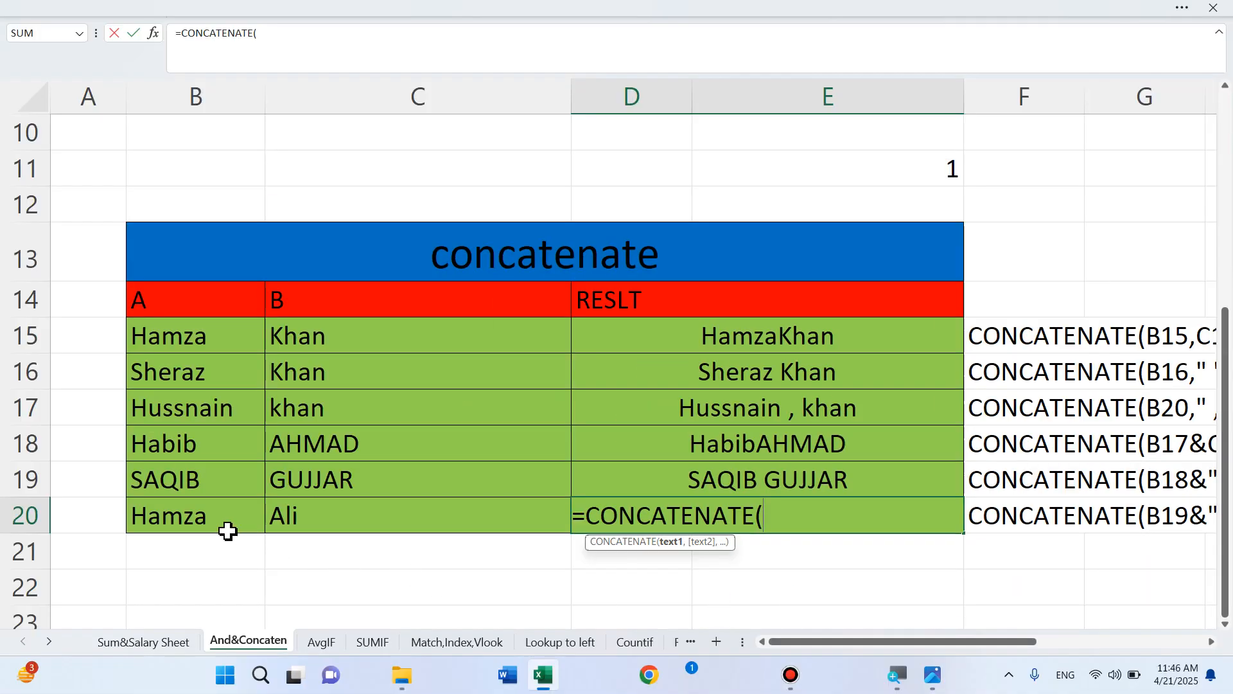
{"action": "left_click", "coordinate": [184, 511]}
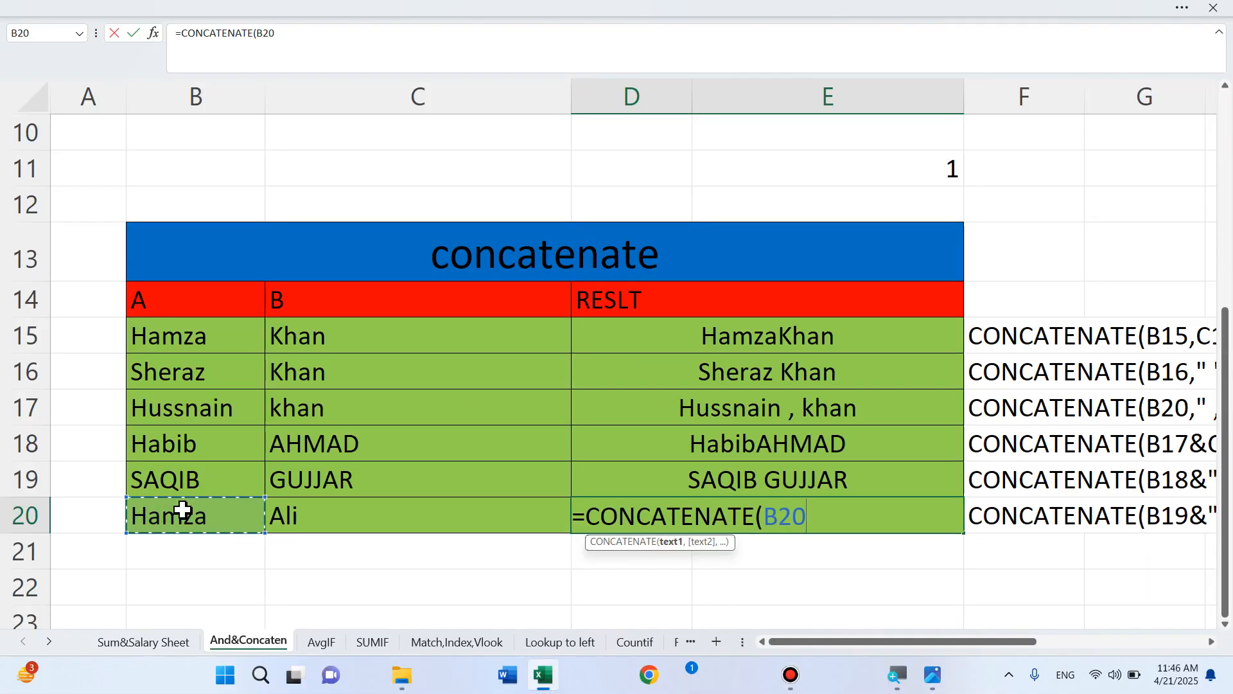
{"action": "type", "text": "&"}
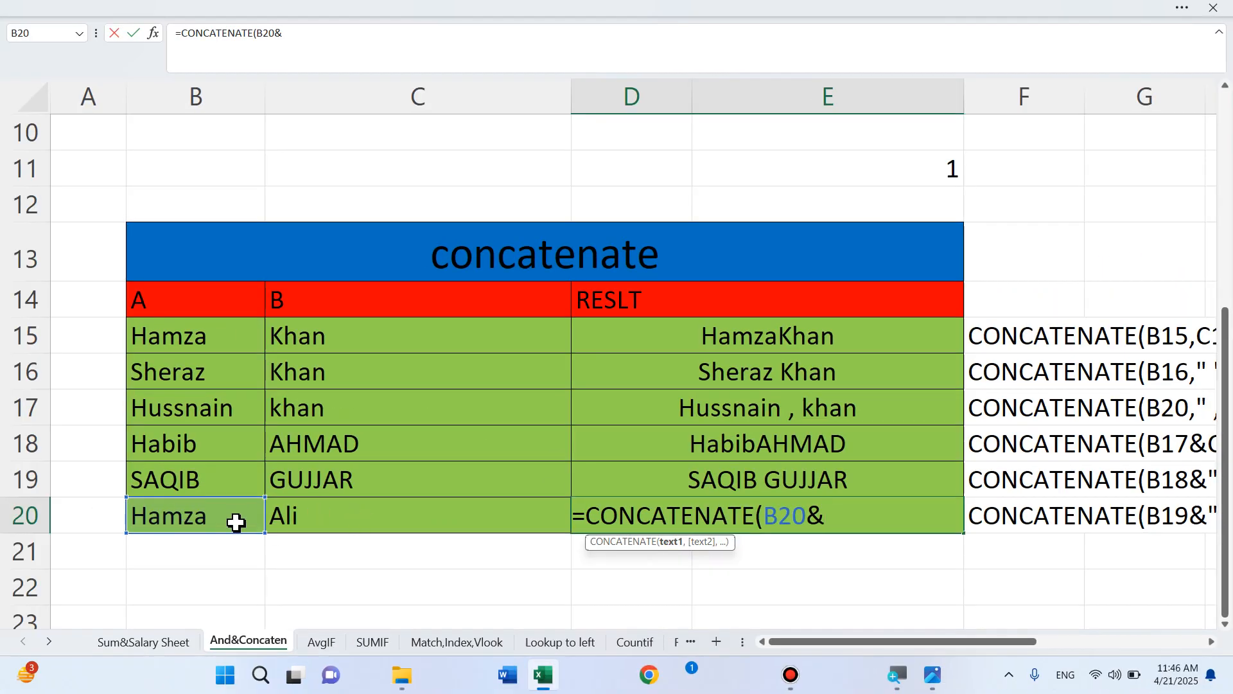
{"action": "type", "text": "\" , \"&"}
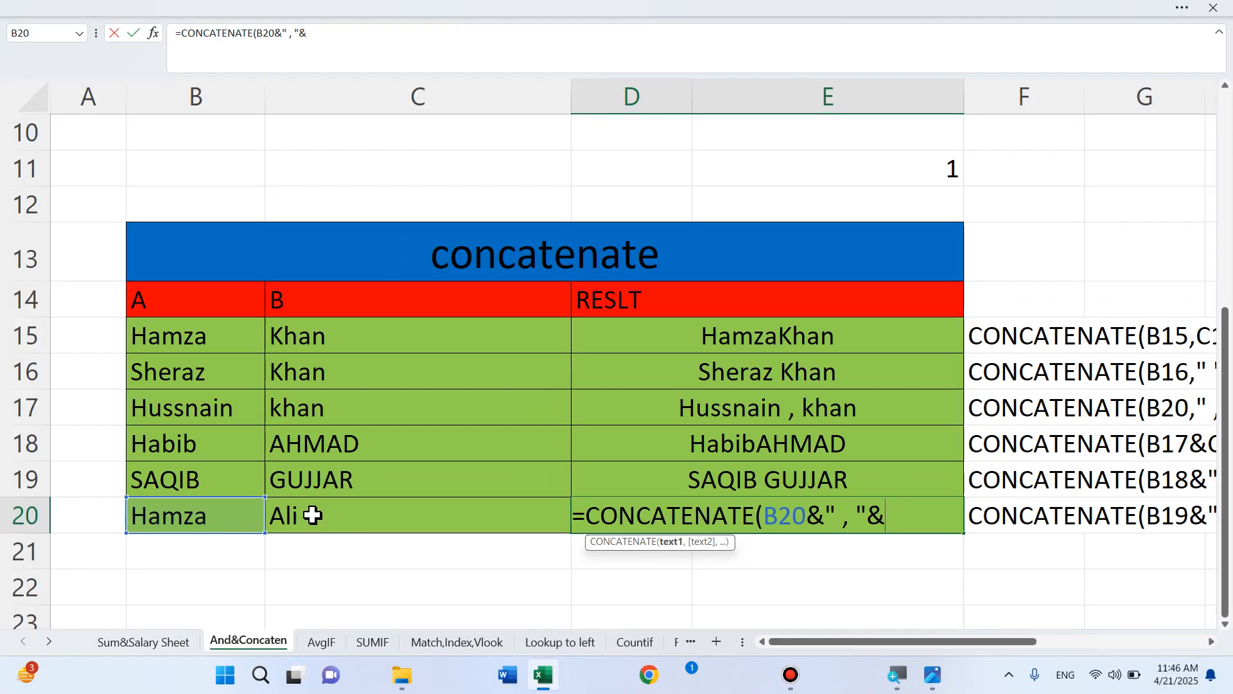
{"action": "left_click", "coordinate": [292, 514]}
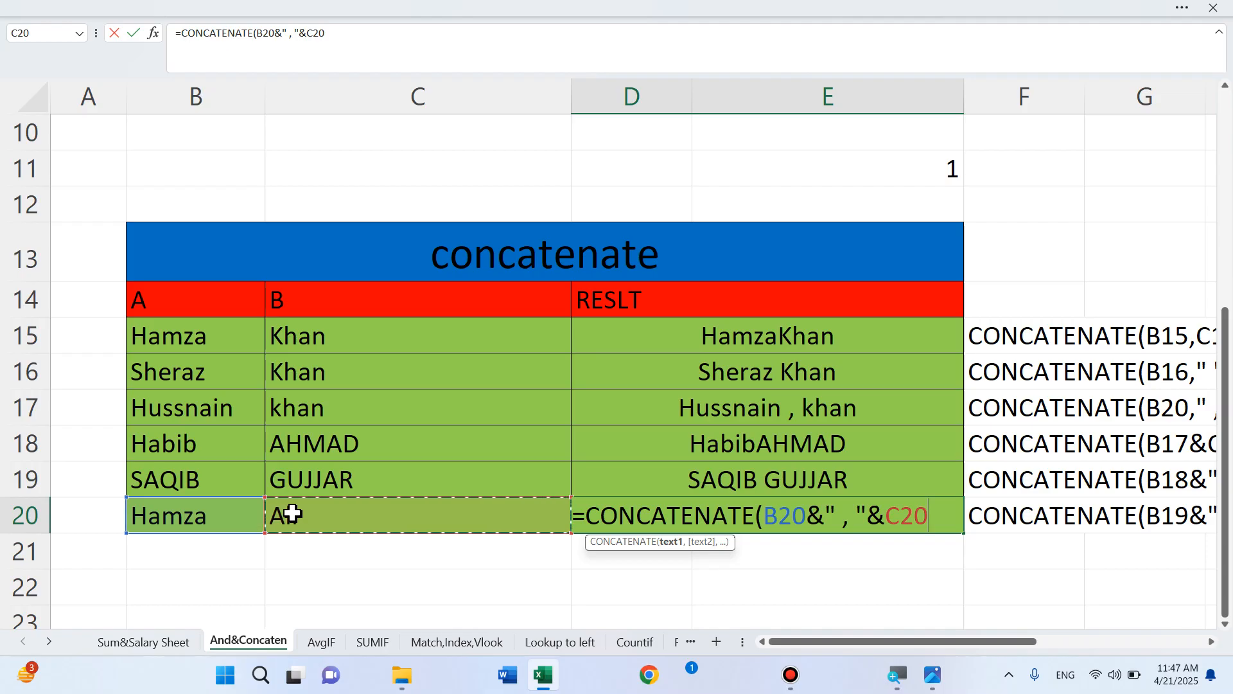
{"action": "type", "text": ")"}
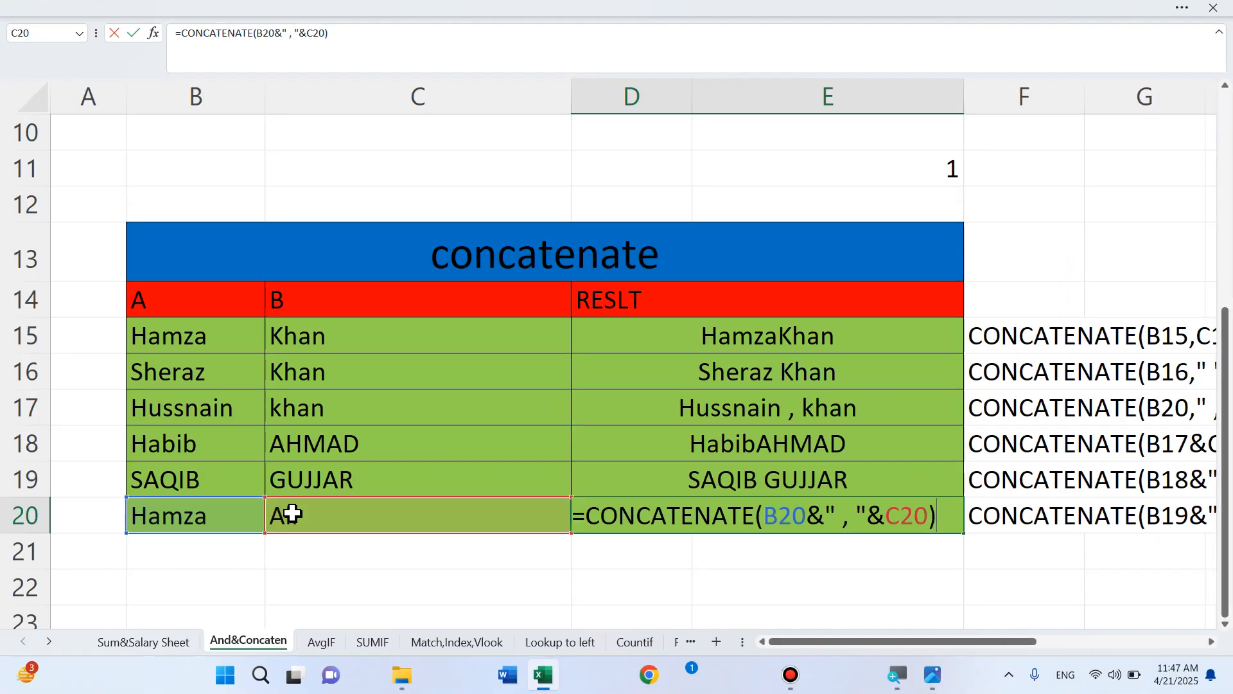
{"action": "key", "text": "Return"}
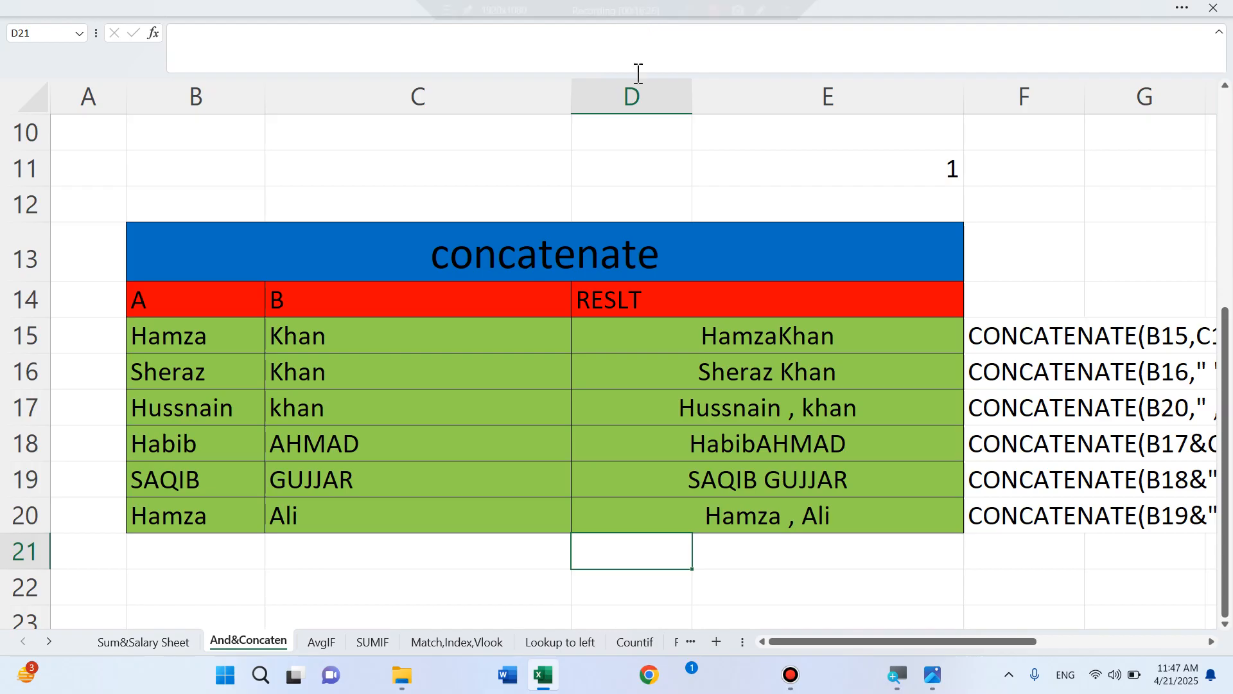
Zoom out so rows 1–22 show both the AND table and the concatenate table
{"action": "scroll", "coordinate": [746, 284], "scroll_direction": "up", "scroll_amount": 3}
{"action": "scroll", "coordinate": [747, 284], "scroll_direction": "down", "scroll_amount": 3}
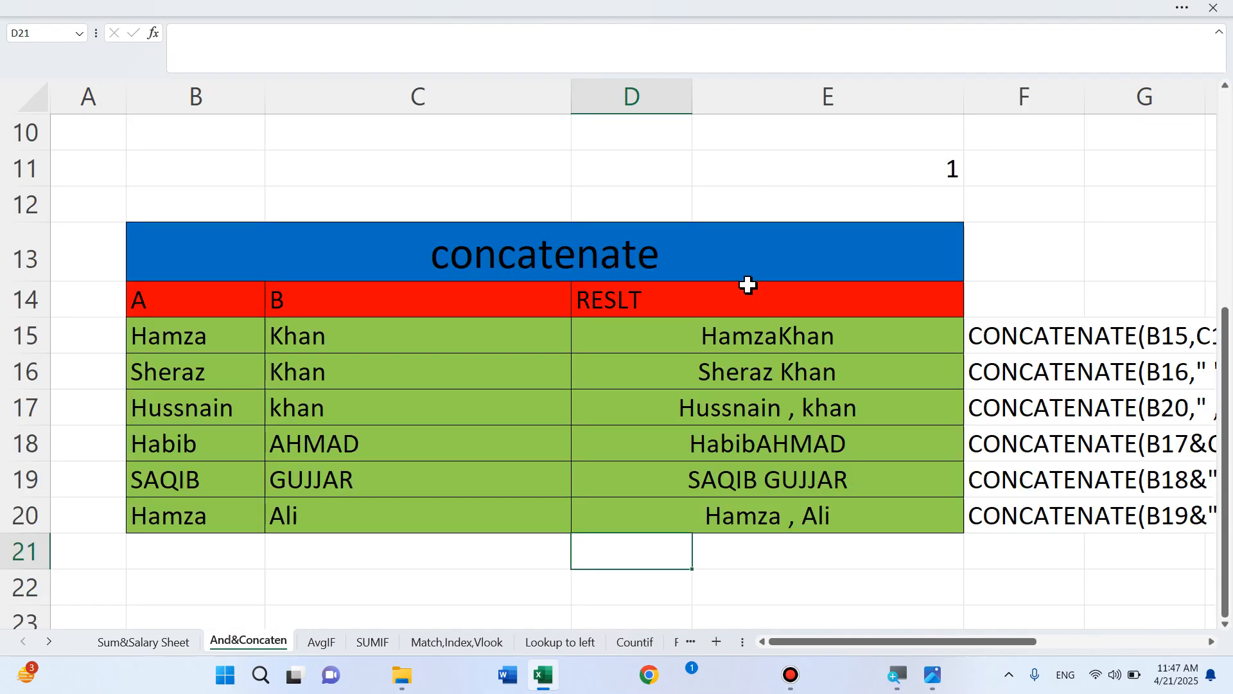
{"action": "scroll", "coordinate": [747, 285], "scroll_direction": "down", "scroll_amount": 5, "text": "ctrl"}
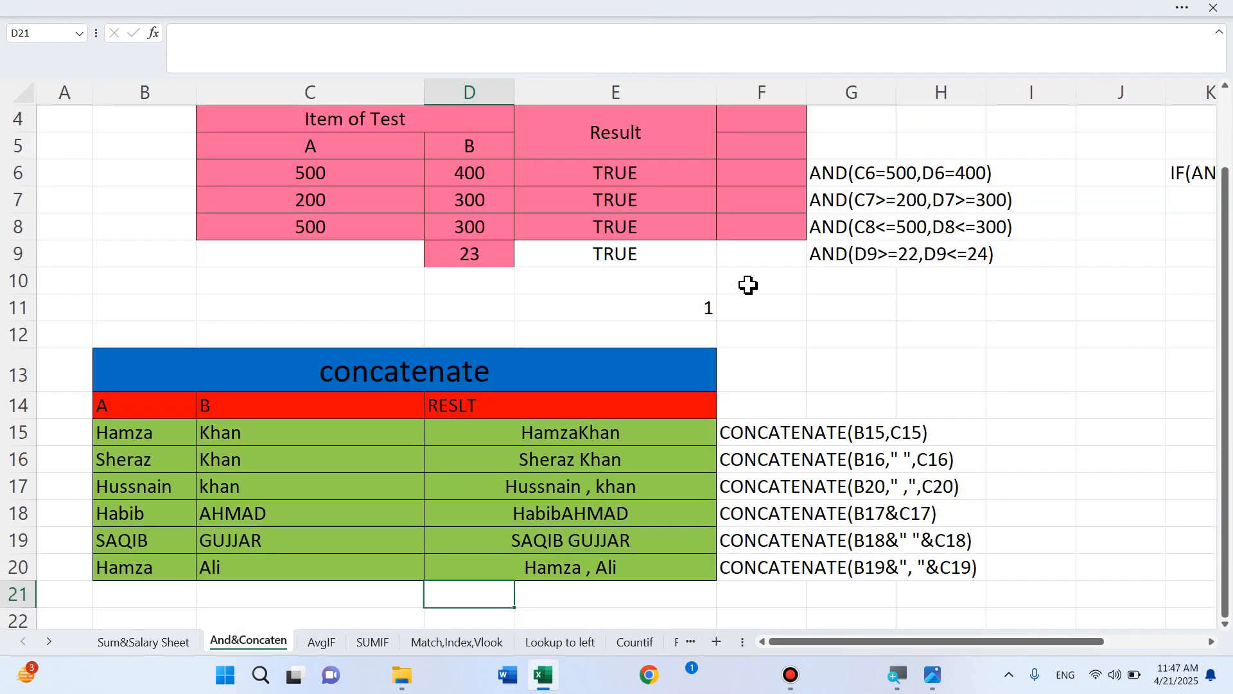
{"action": "scroll", "coordinate": [747, 284], "scroll_direction": "down", "scroll_amount": 1, "text": "ctrl"}
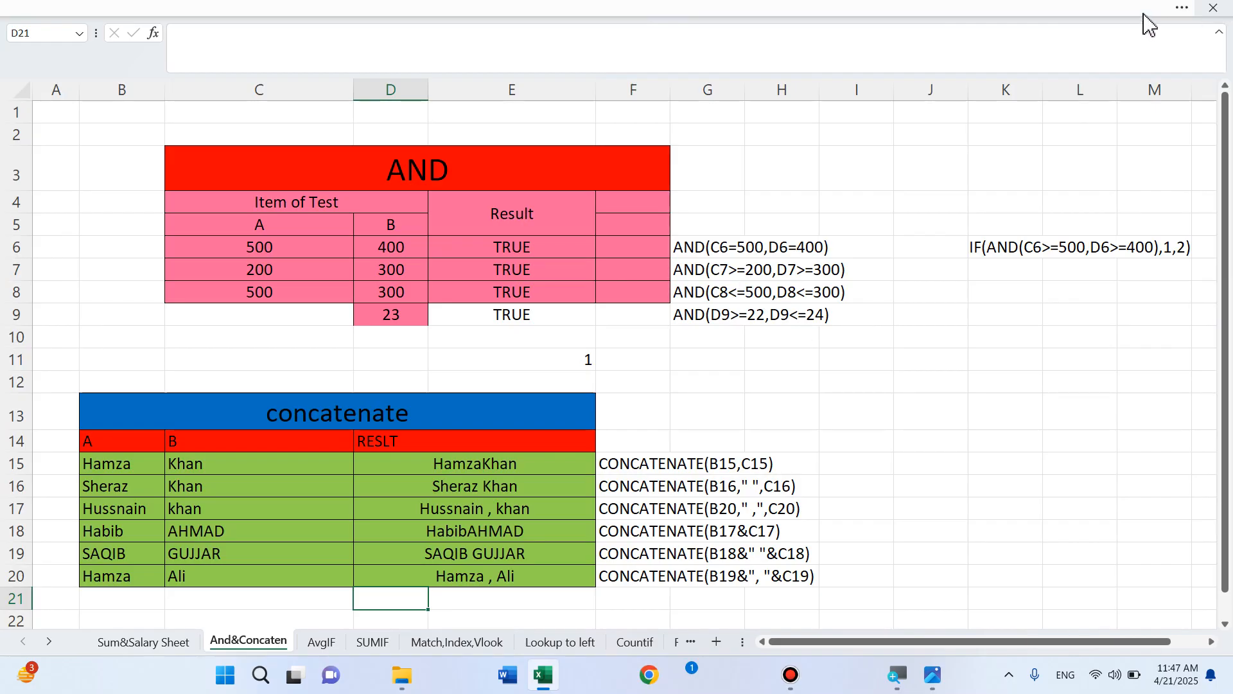
{"action": "left_click", "coordinate": [1184, 5]}
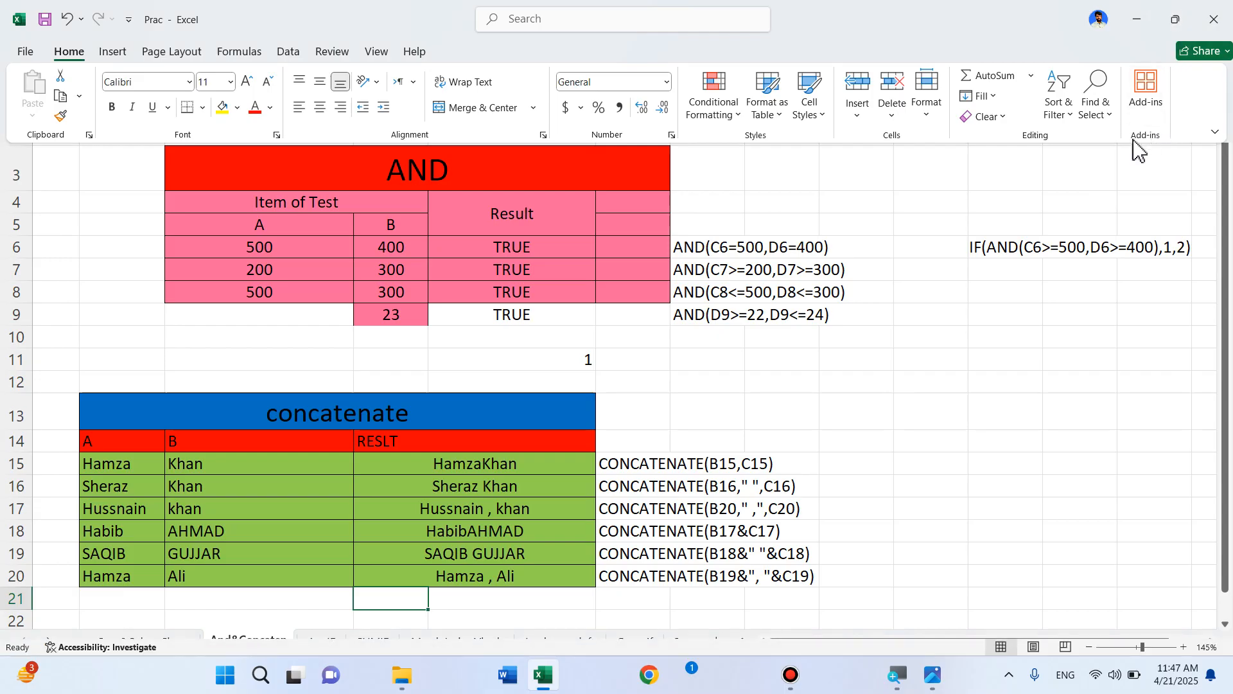
Set the ribbon to Always show Ribbon, then minimize Excel to reveal 12.png
{"action": "left_click", "coordinate": [1214, 133]}
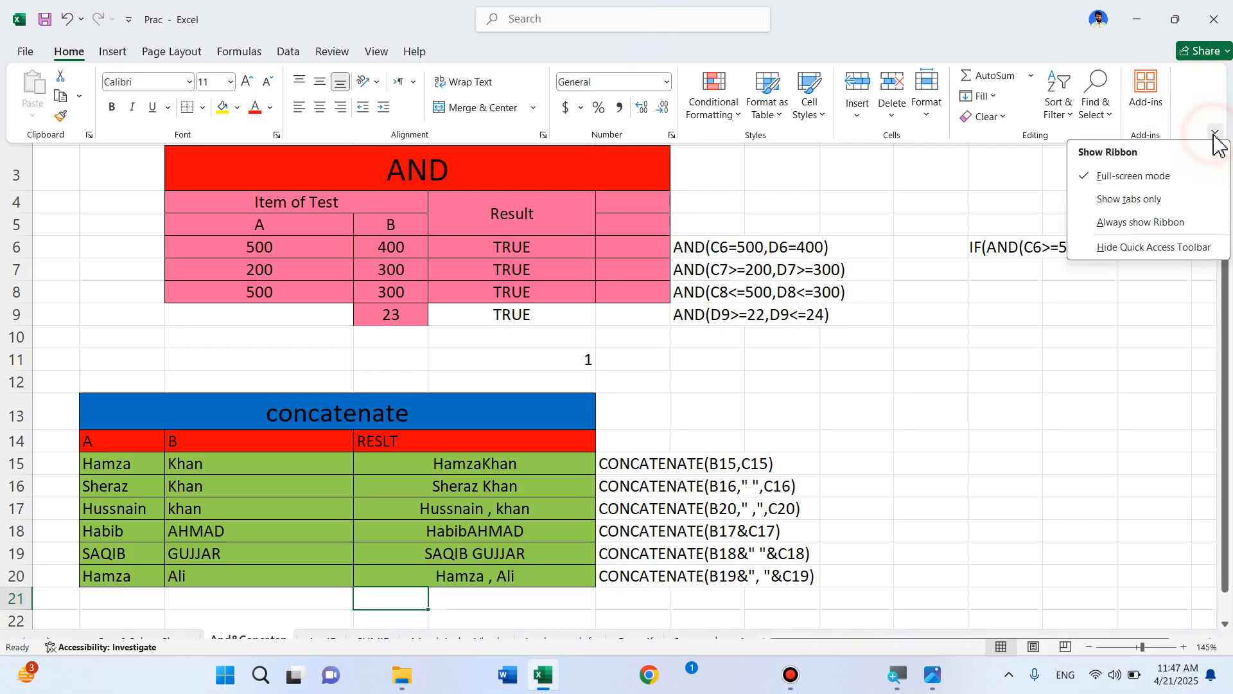
{"action": "left_click", "coordinate": [1130, 225]}
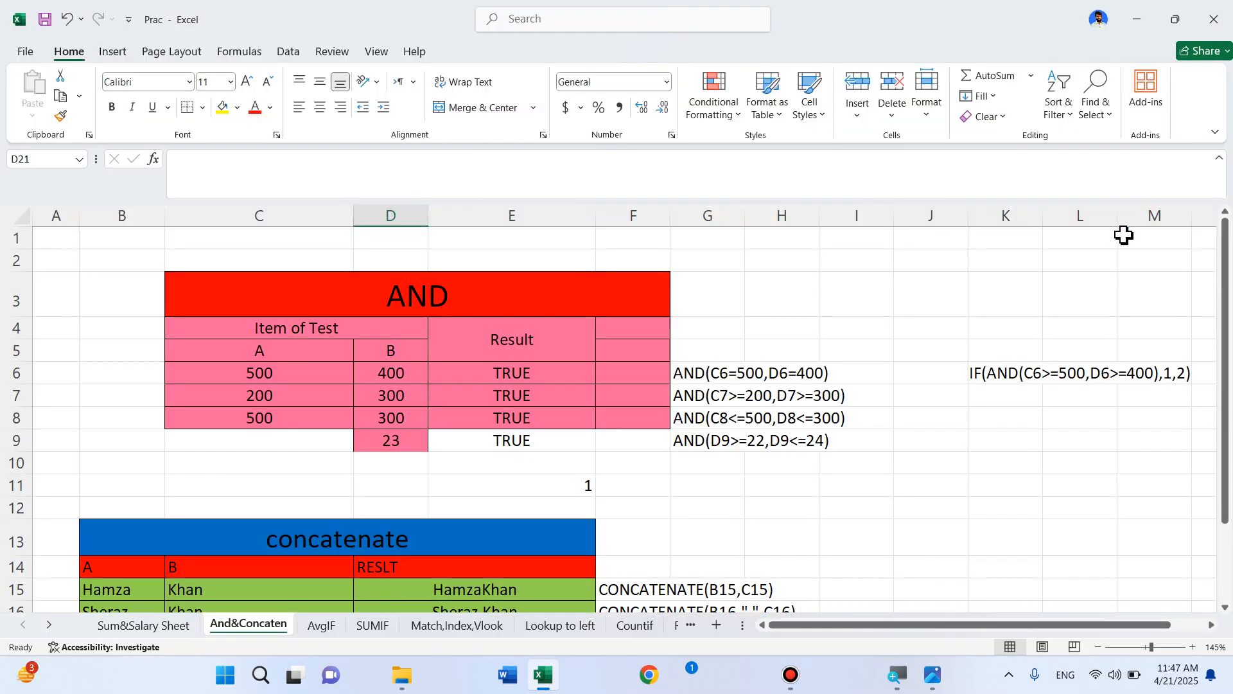
{"action": "left_click", "coordinate": [1137, 20]}
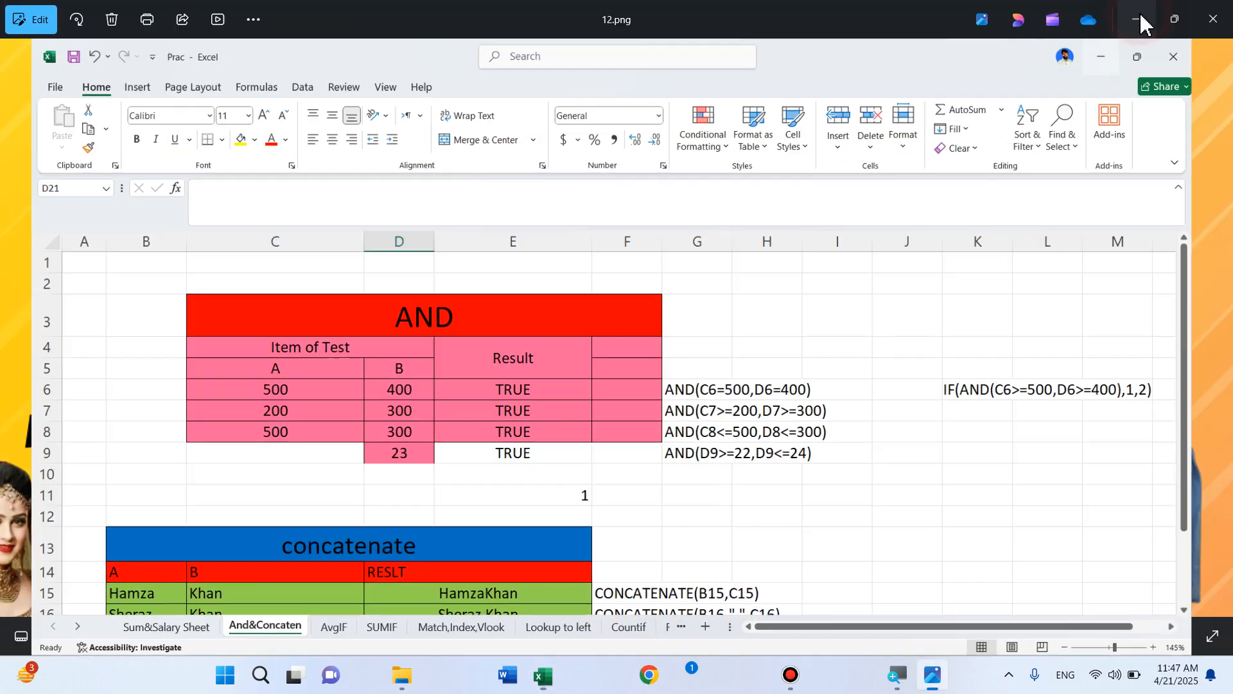